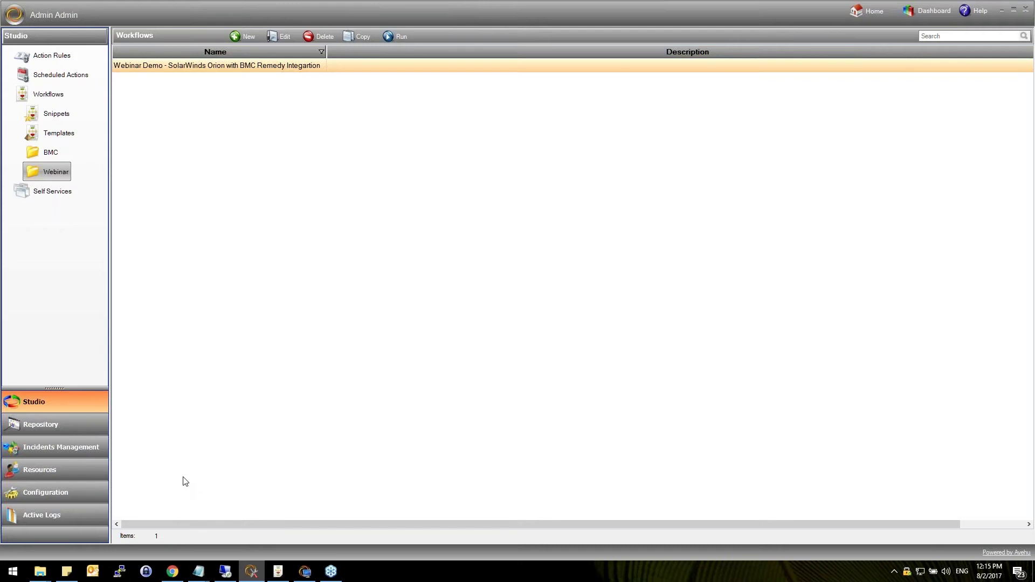
Step: Review the configuration of the BMC and SW devices in the Incidents Management device list
click(107, 492)
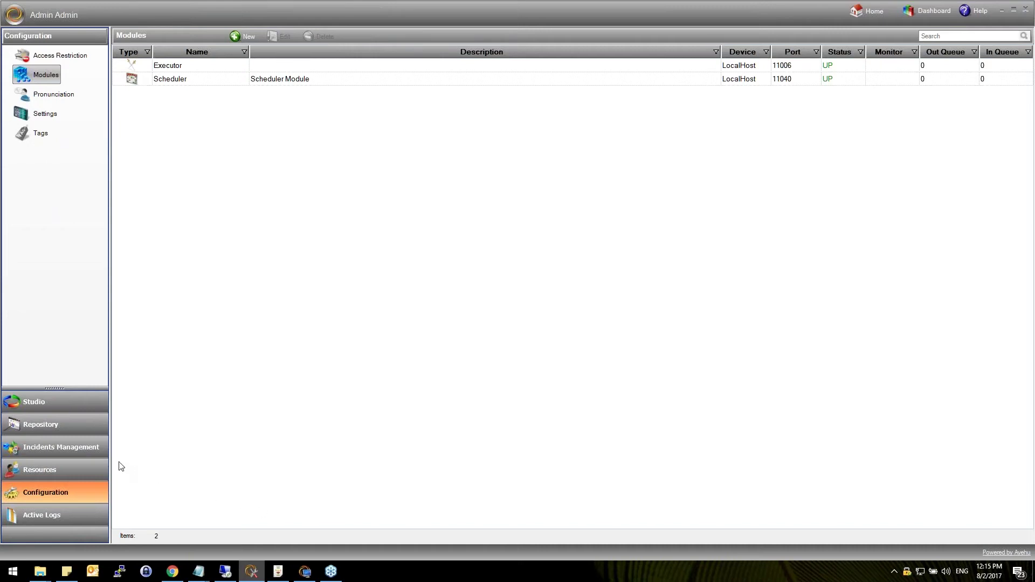
click(86, 448)
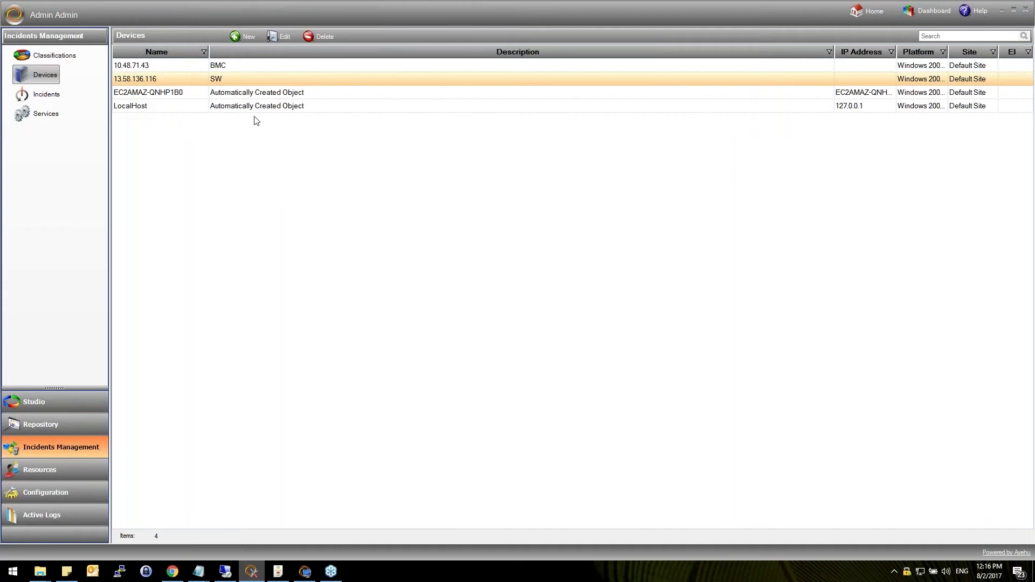
click(245, 65)
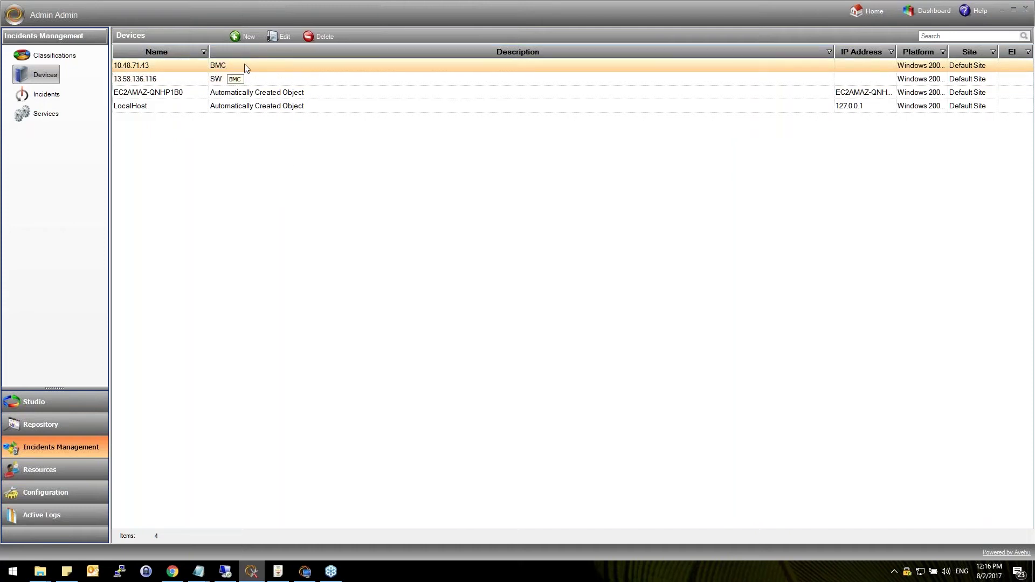
double_click(245, 63)
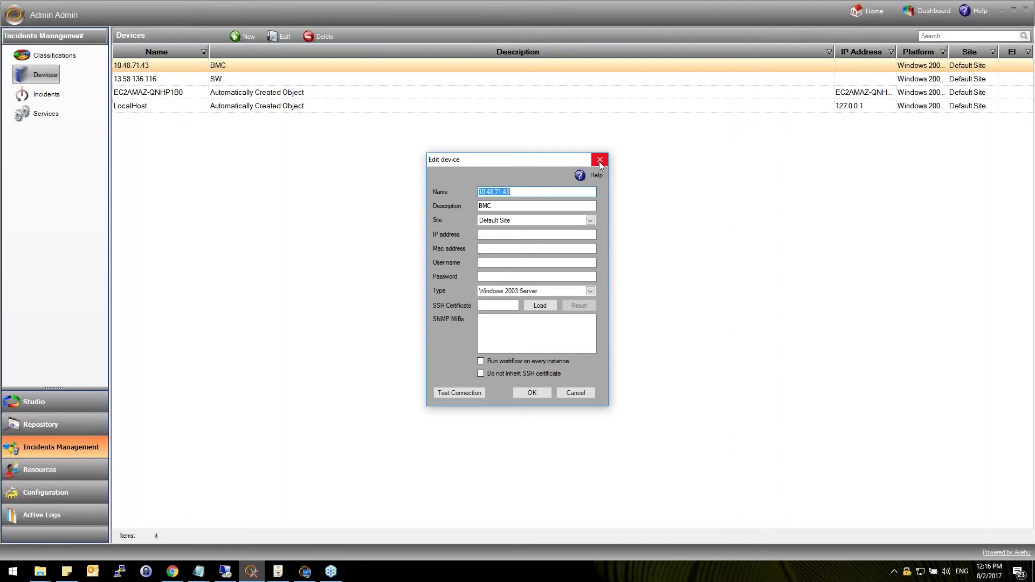
click(600, 161)
key(Down)
key(Return)
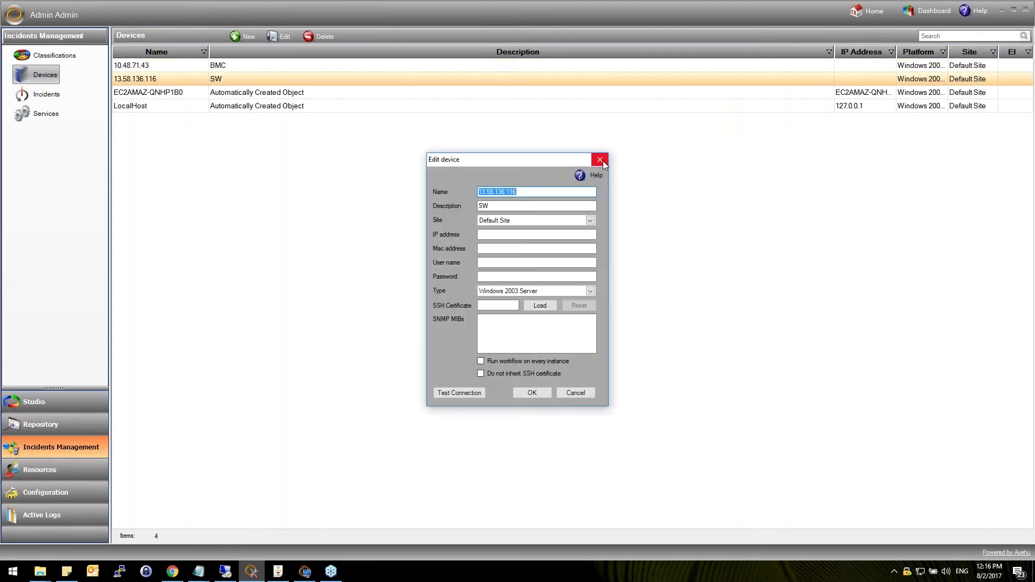
click(601, 164)
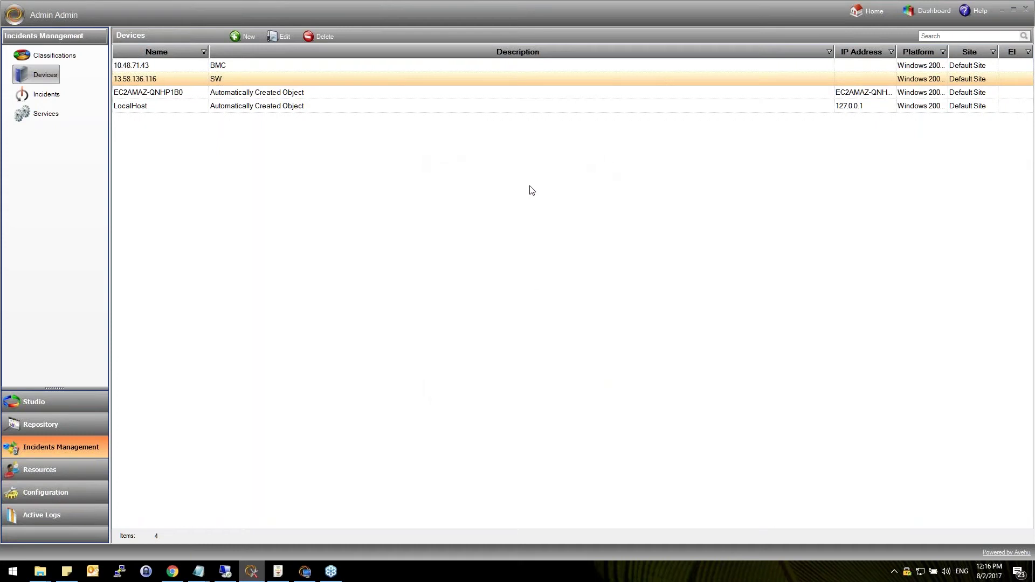
Step: Add a new configuration module of type BMC - Remedy and name it Remedy
click(80, 494)
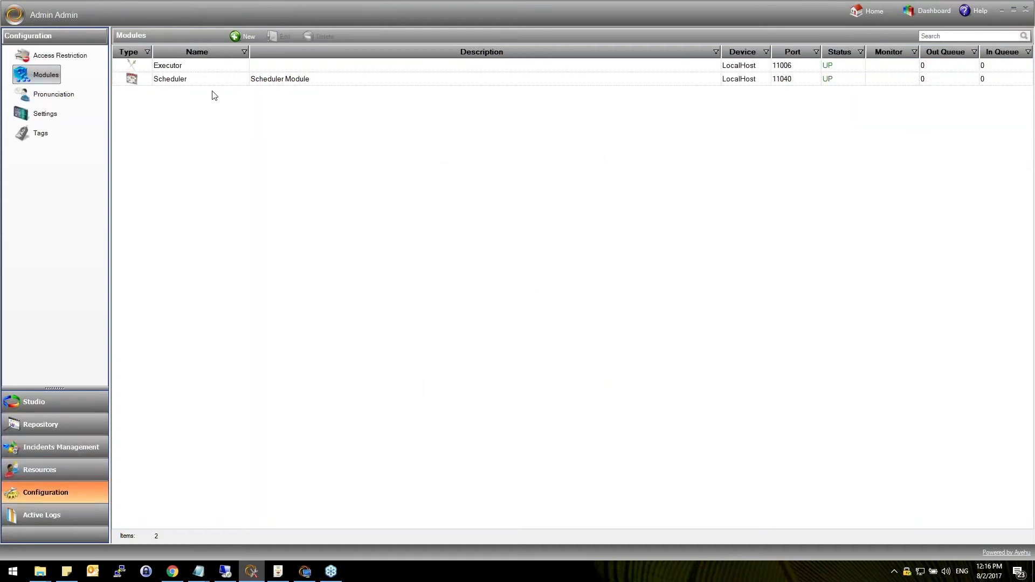
right_click(241, 120)
click(288, 131)
click(451, 283)
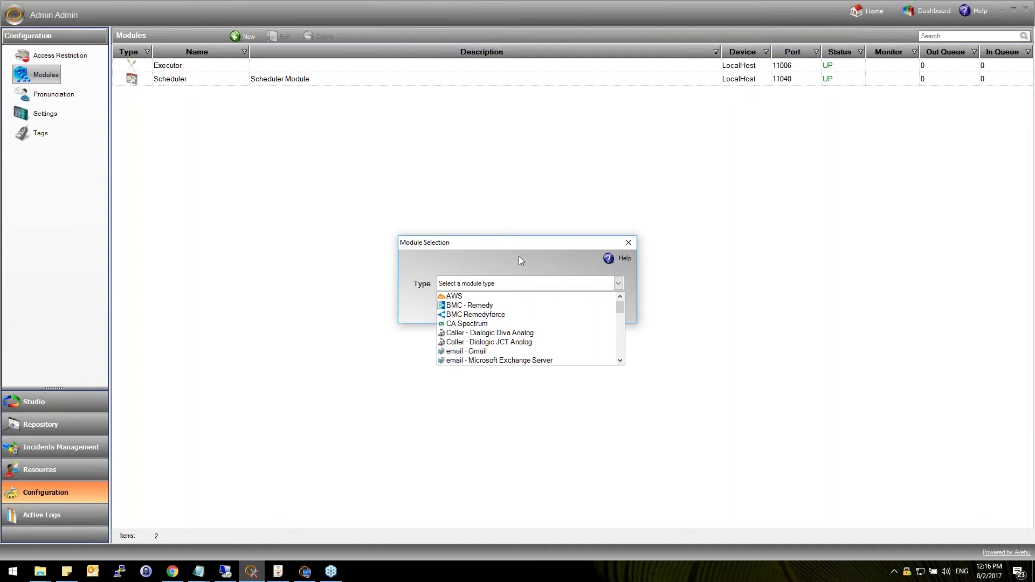
click(531, 305)
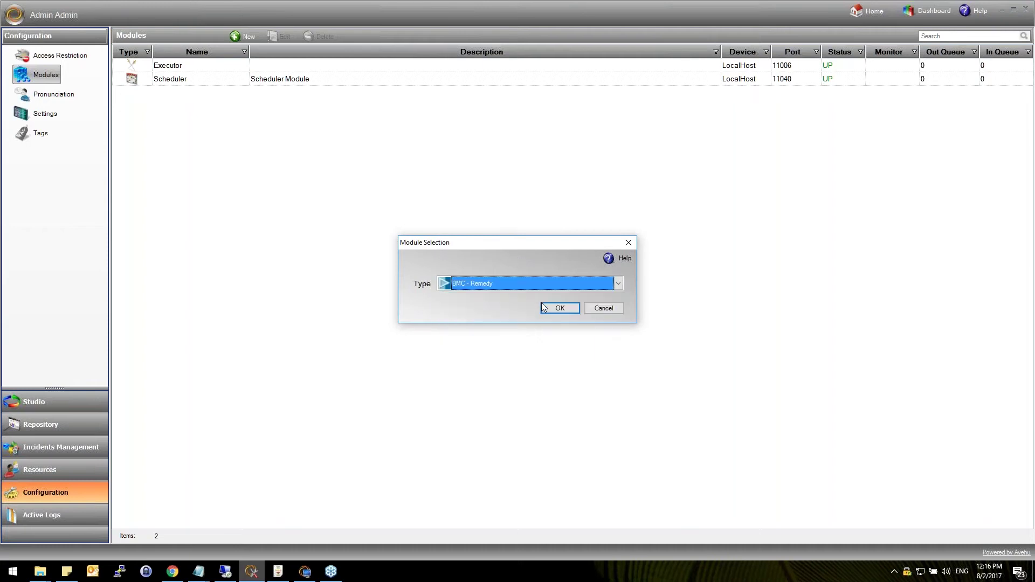
click(550, 303)
text(Remedy)
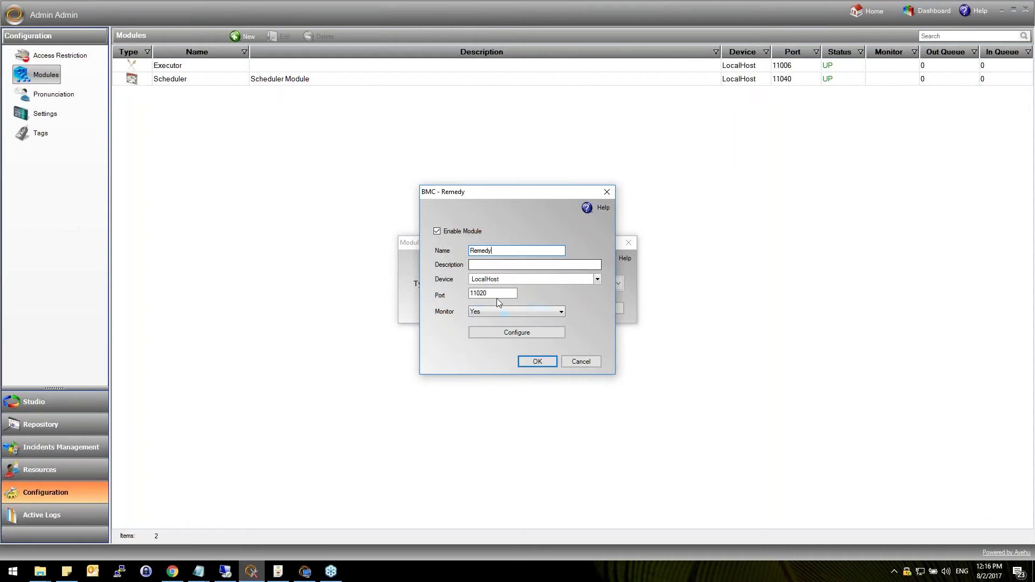
Step: Configure the Remedy module's server settings with user name appadmin and the account password, and save the module
click(496, 333)
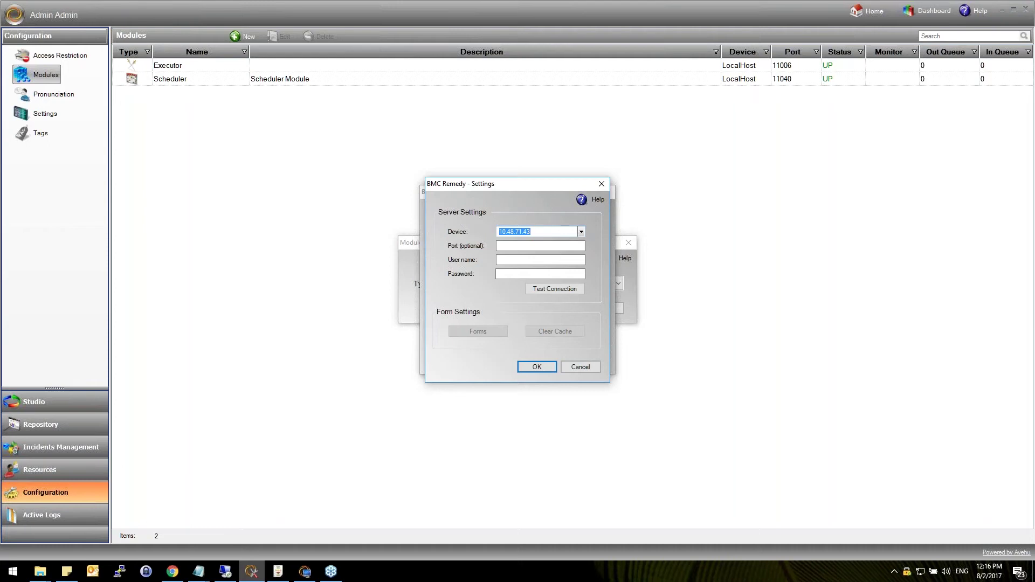
click(533, 260)
text(appadmin)
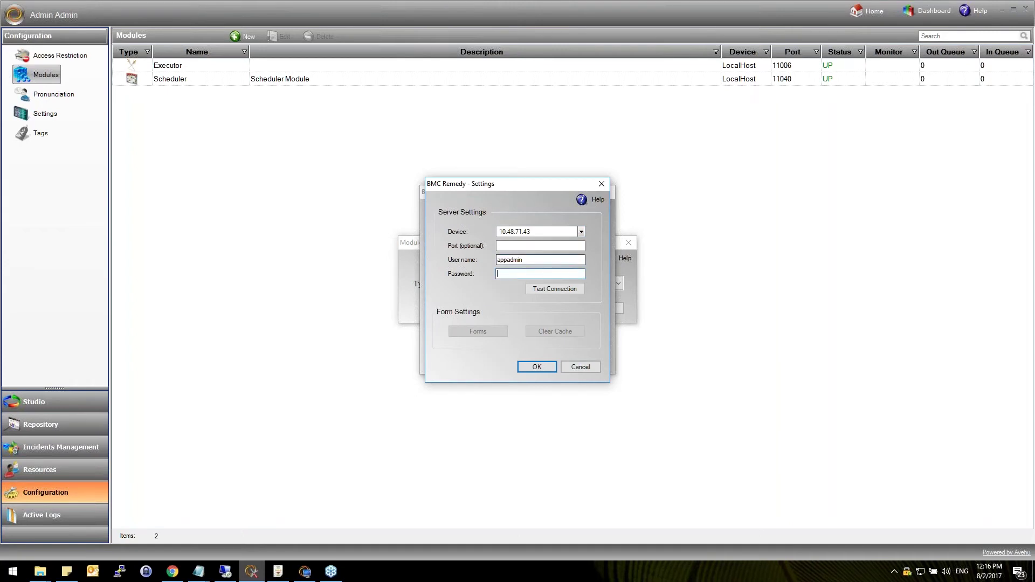
key(Tab)
text(*********)
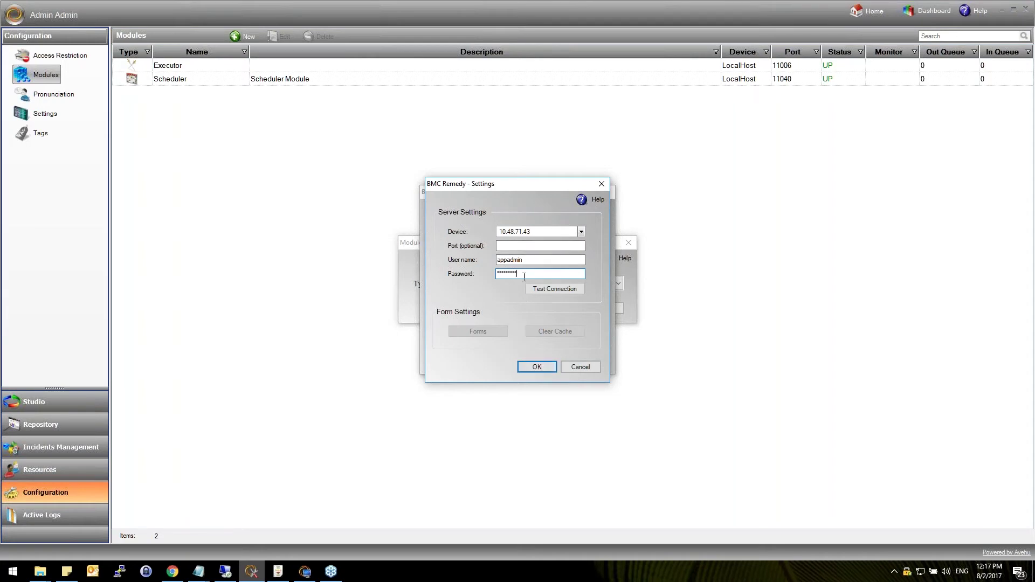
click(537, 367)
click(534, 361)
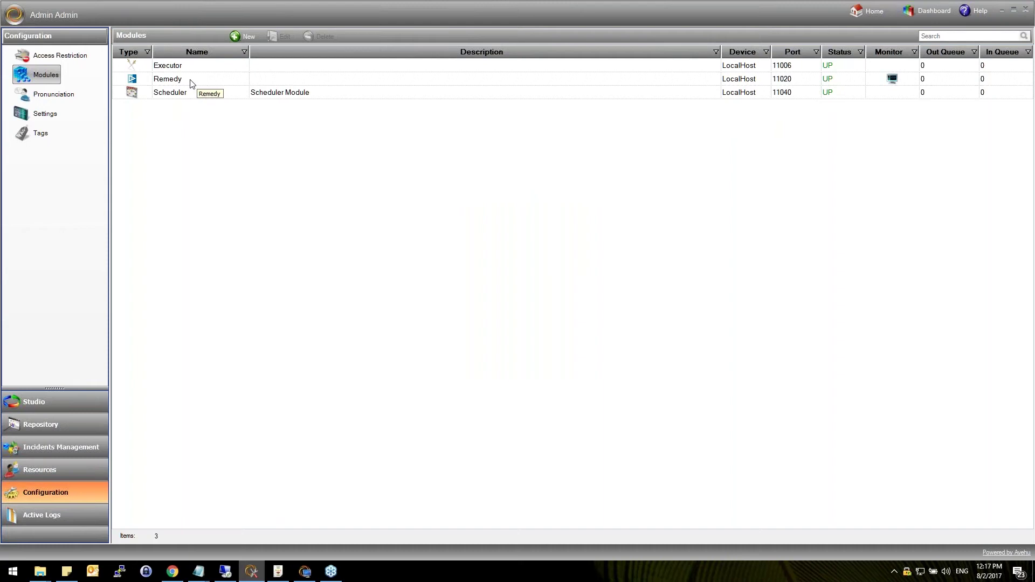
Step: Add a new module of type SolarWinds NPM and name it Orion
right_click(178, 118)
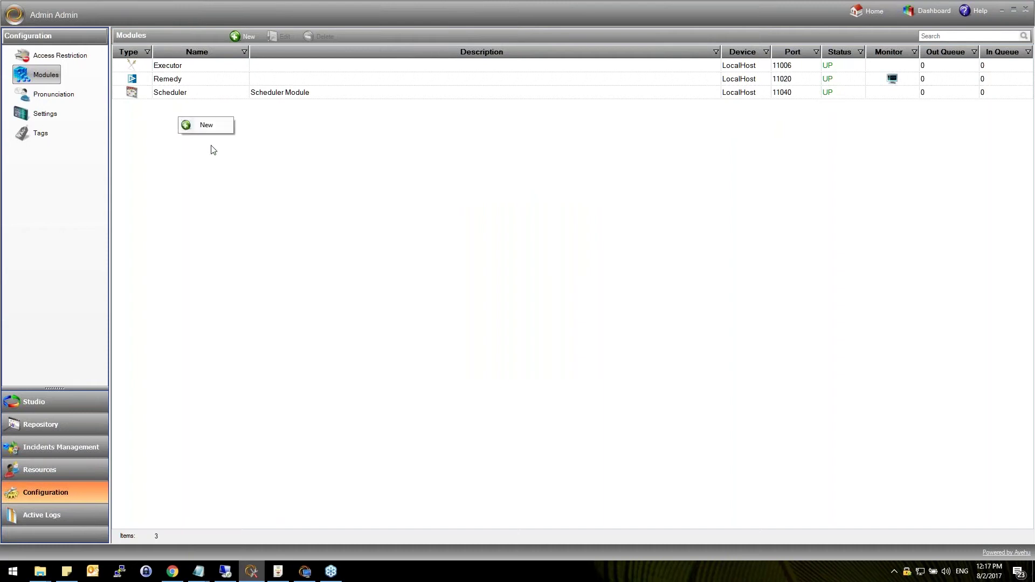
click(215, 126)
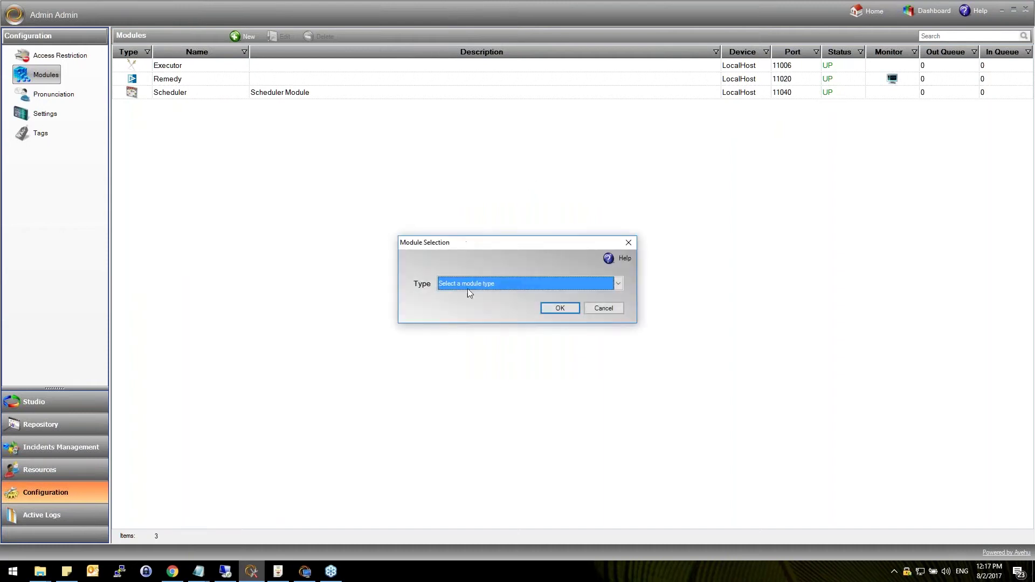
click(467, 288)
drag(621, 310, 621, 343)
click(535, 341)
click(551, 309)
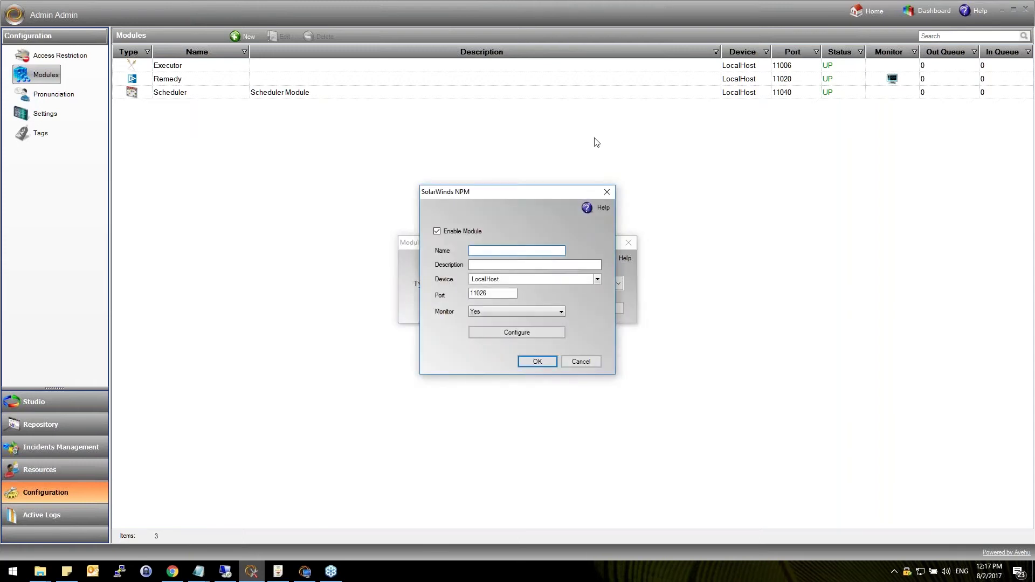
text(Orion)
Step: Configure the Orion module's server settings with device 13.58.136.116, user name sw and the account password, and save the module
click(515, 332)
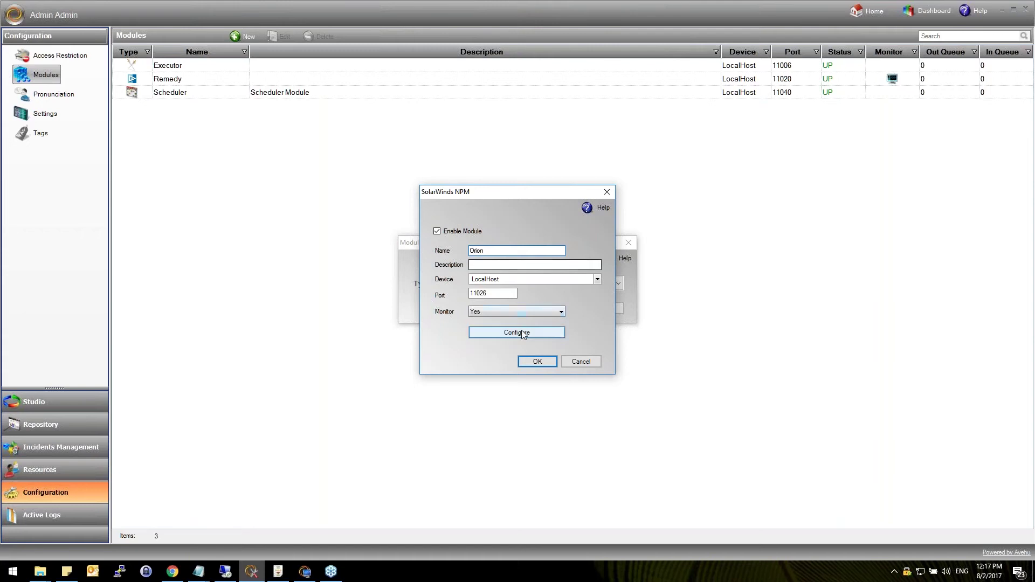
click(581, 210)
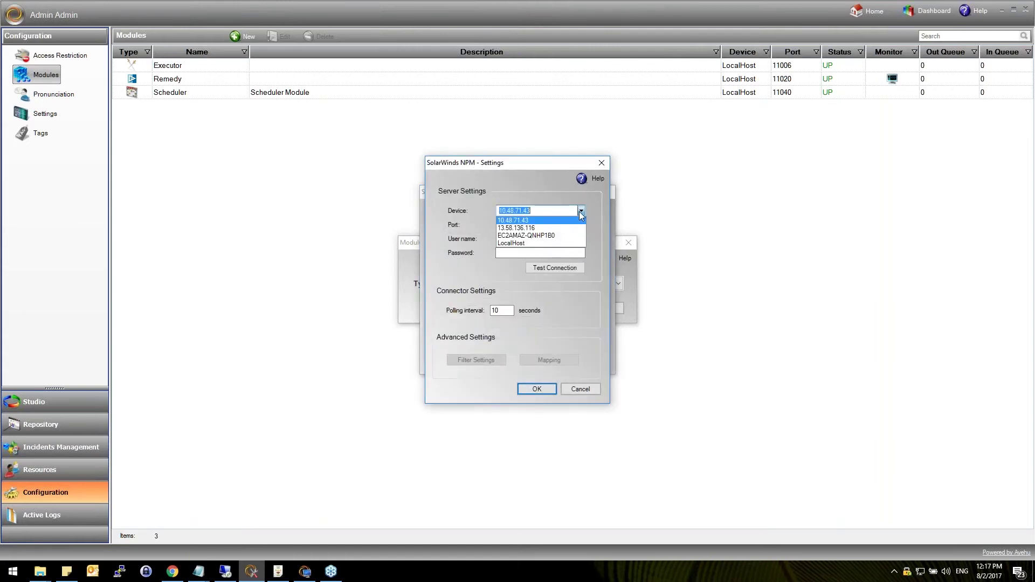
click(555, 228)
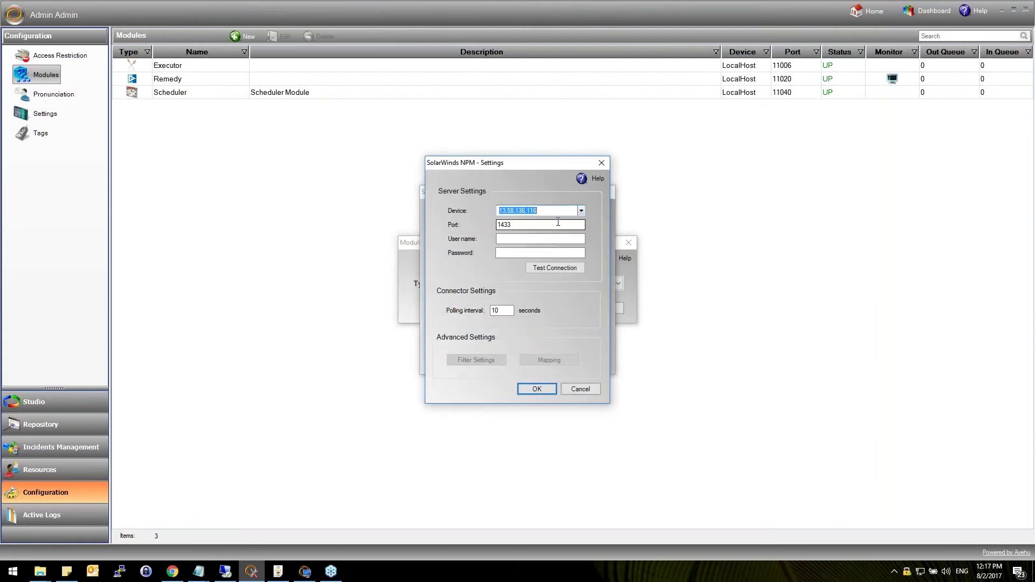
click(534, 238)
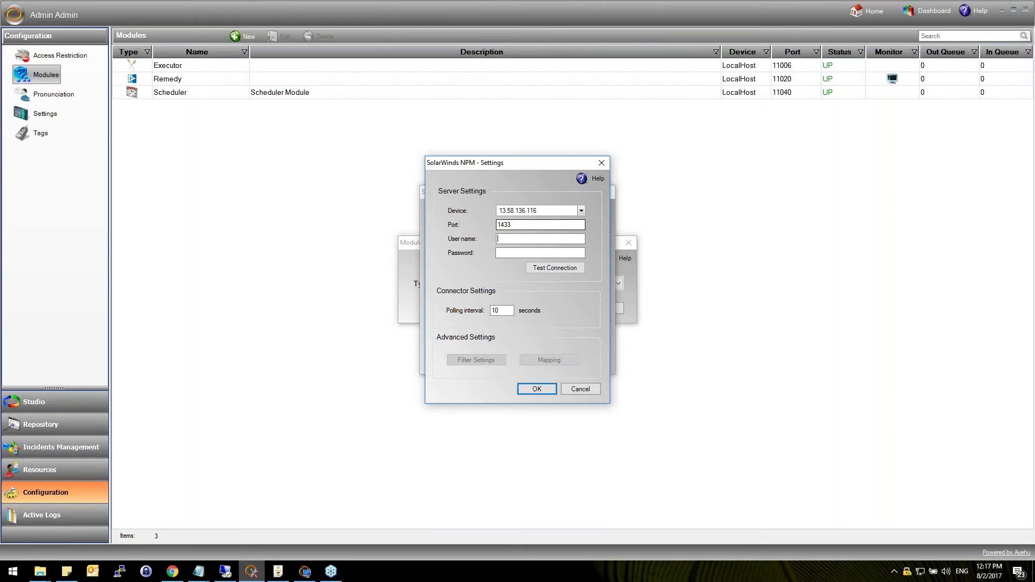
text(sw)
key(Tab)
text(*****)
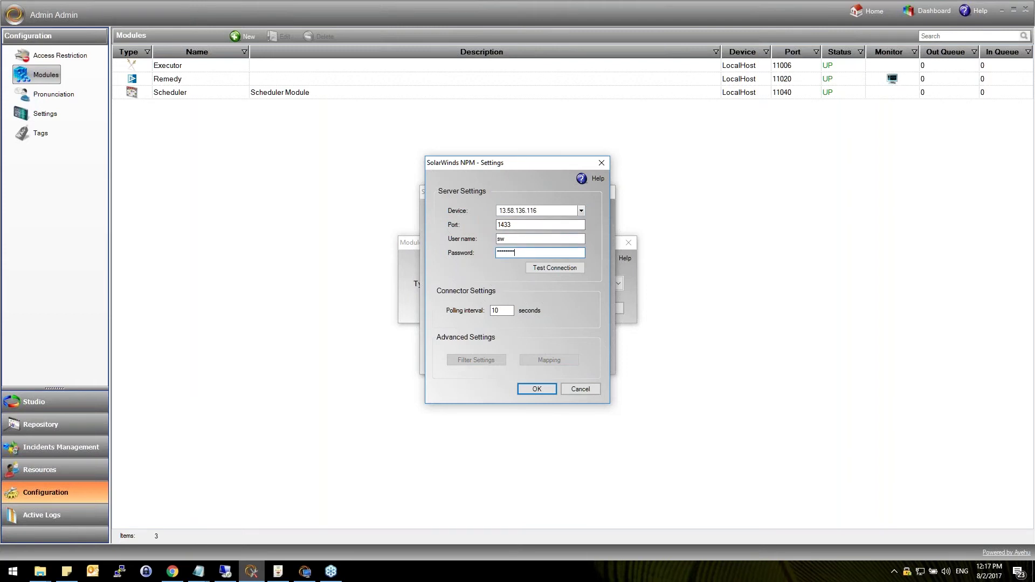
text(**)
click(551, 389)
click(537, 357)
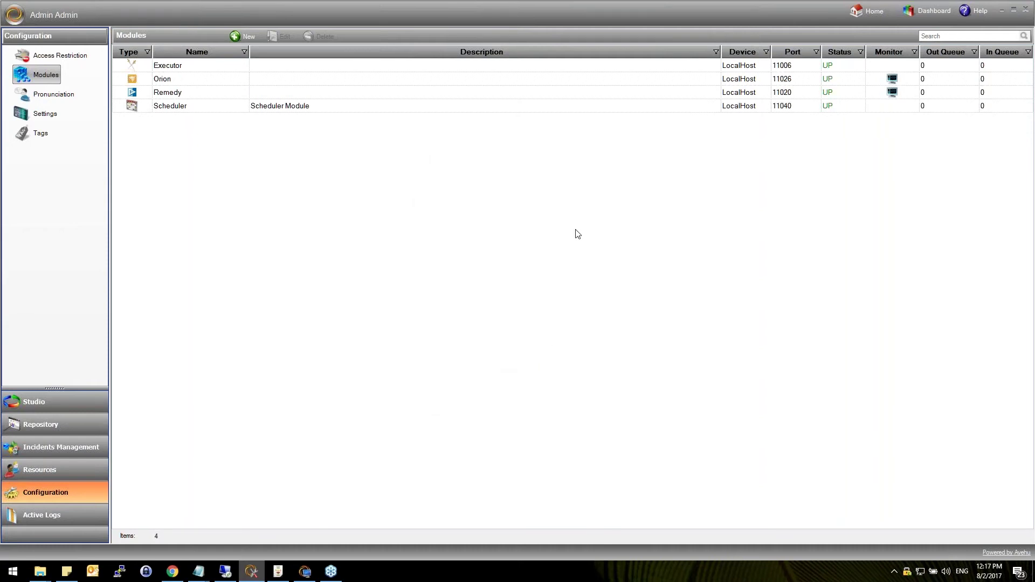
Step: Check the status of the Orion and Remedy modules and review the Remedy module's server settings
click(831, 79)
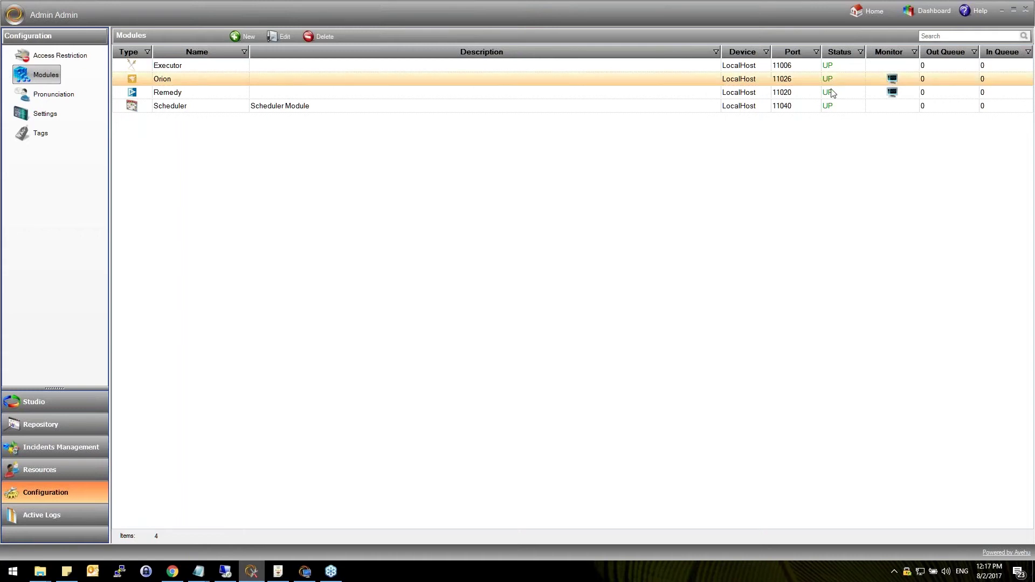
click(834, 89)
click(839, 81)
click(837, 95)
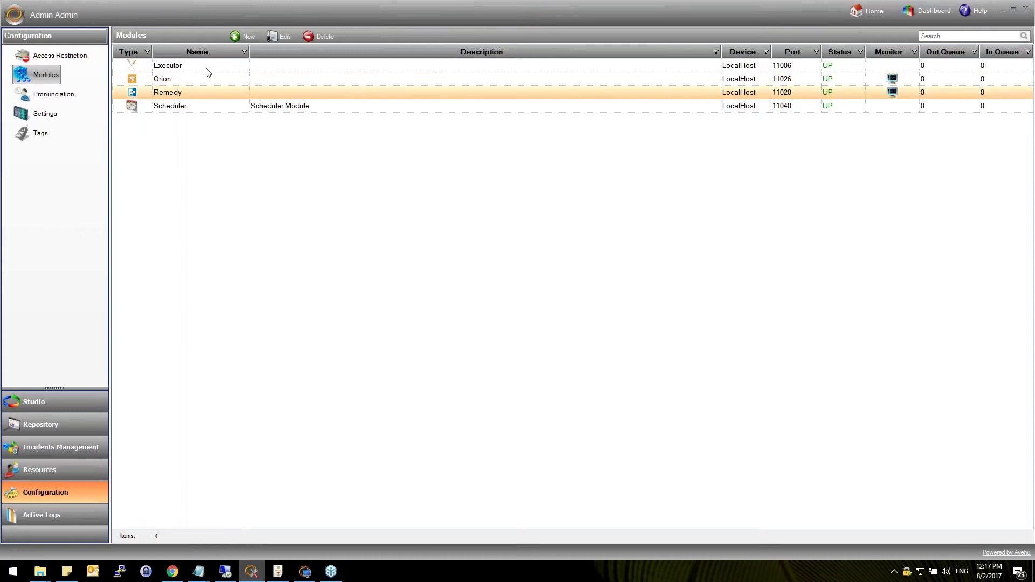
click(182, 80)
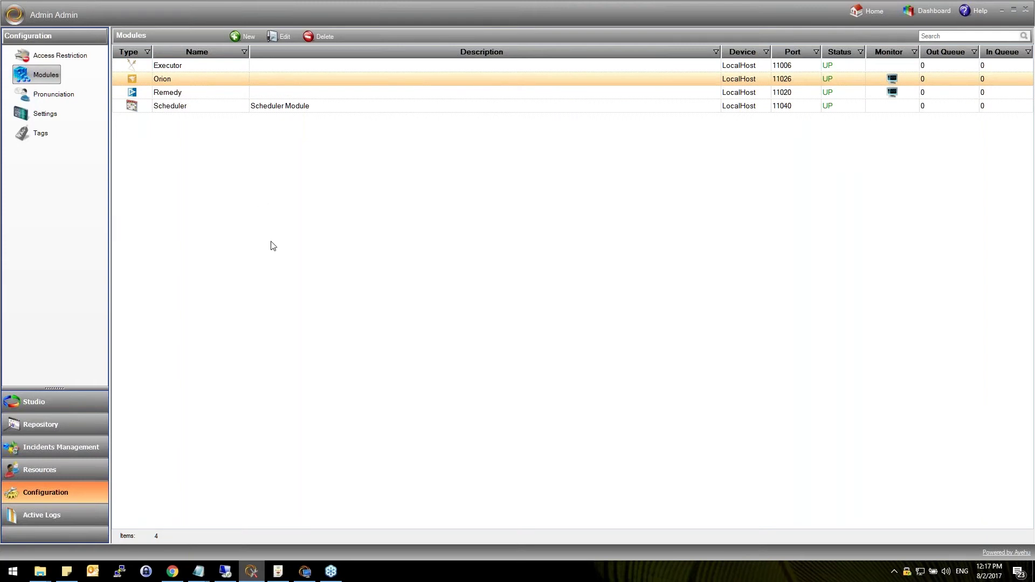
double_click(196, 93)
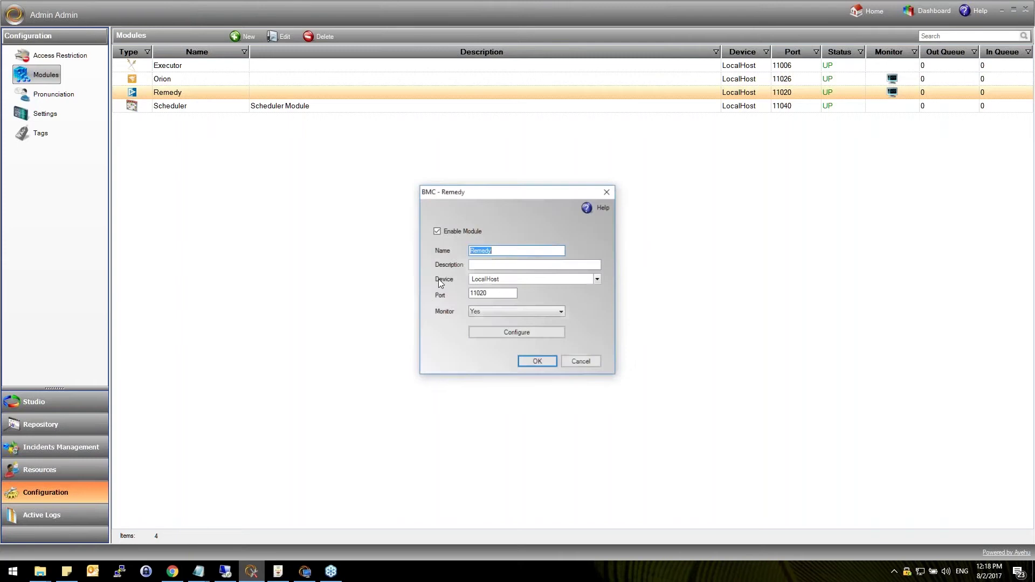
click(484, 335)
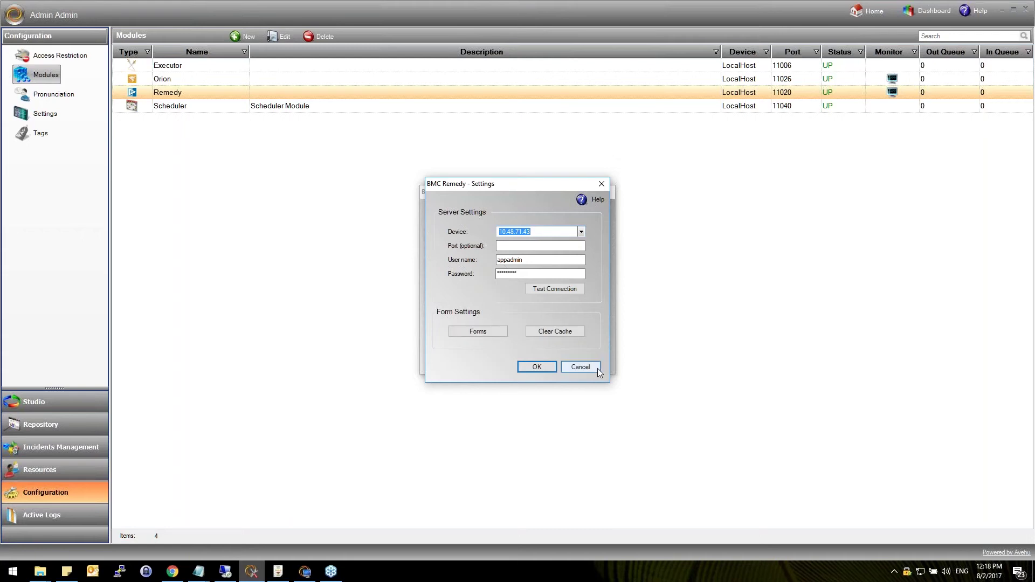
click(581, 368)
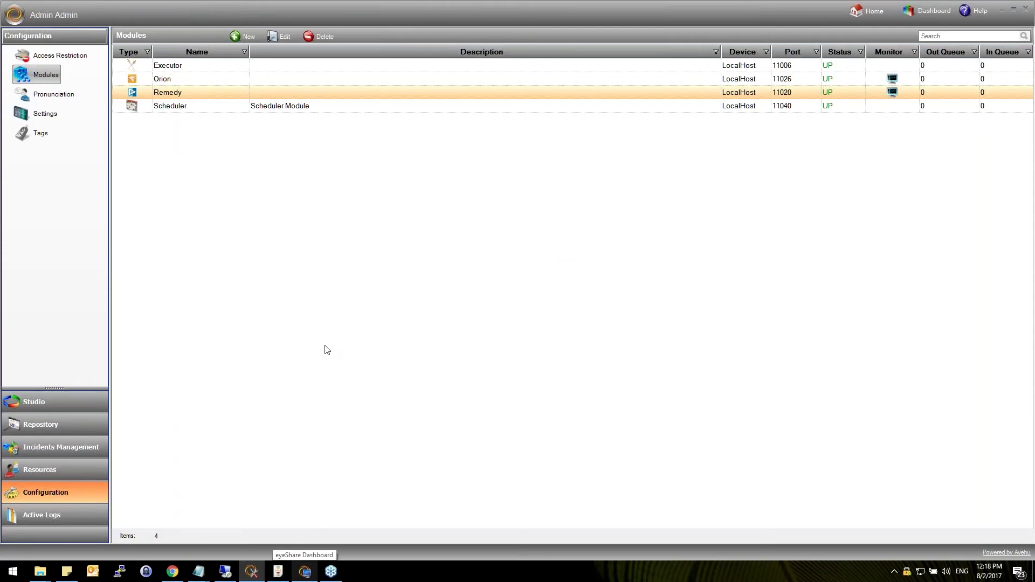
Step: Start a new workflow in the Webinar folder and switch to the Workflow Designer holding the Webinar Demo workflow
click(281, 572)
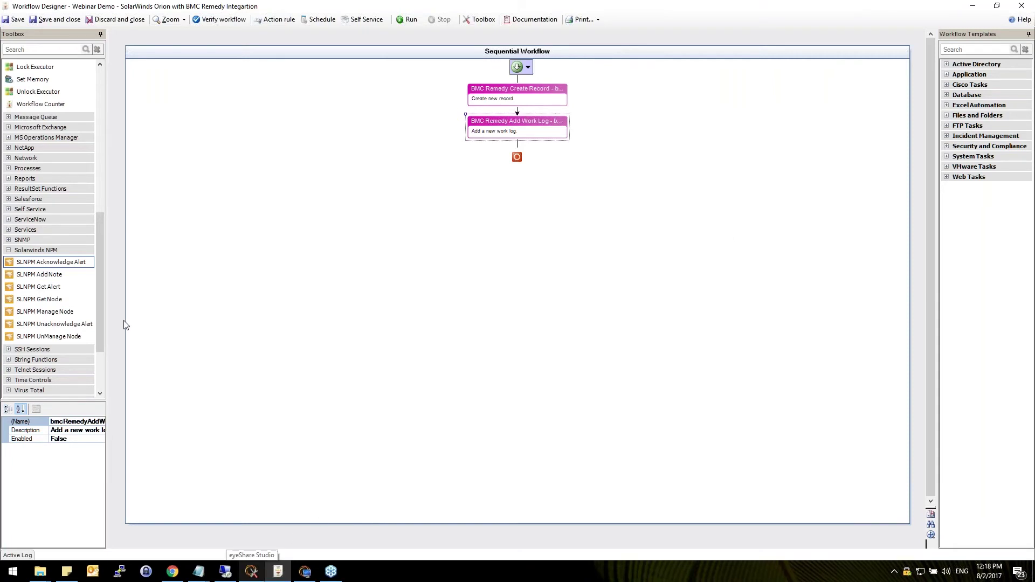
click(253, 572)
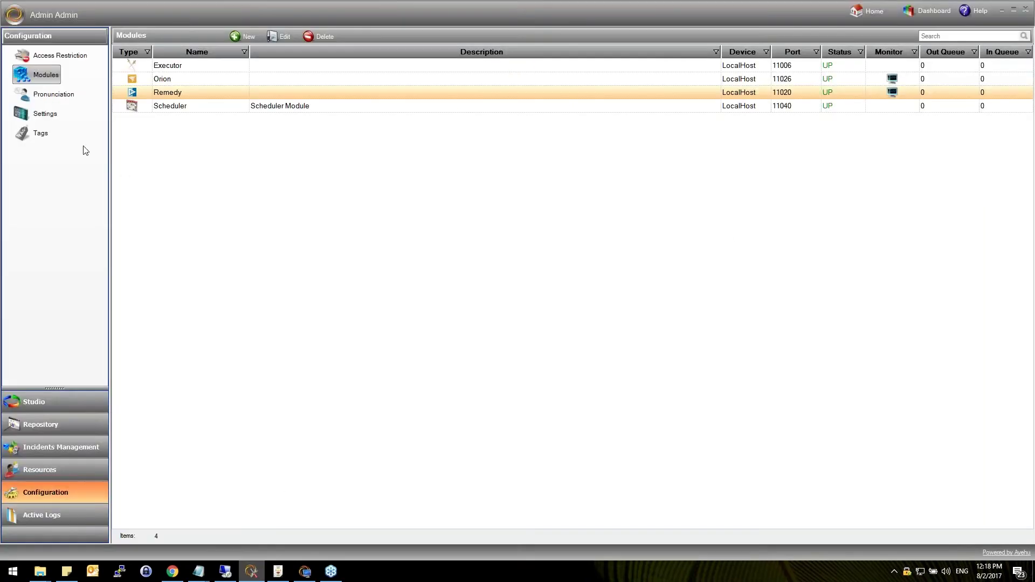
click(34, 401)
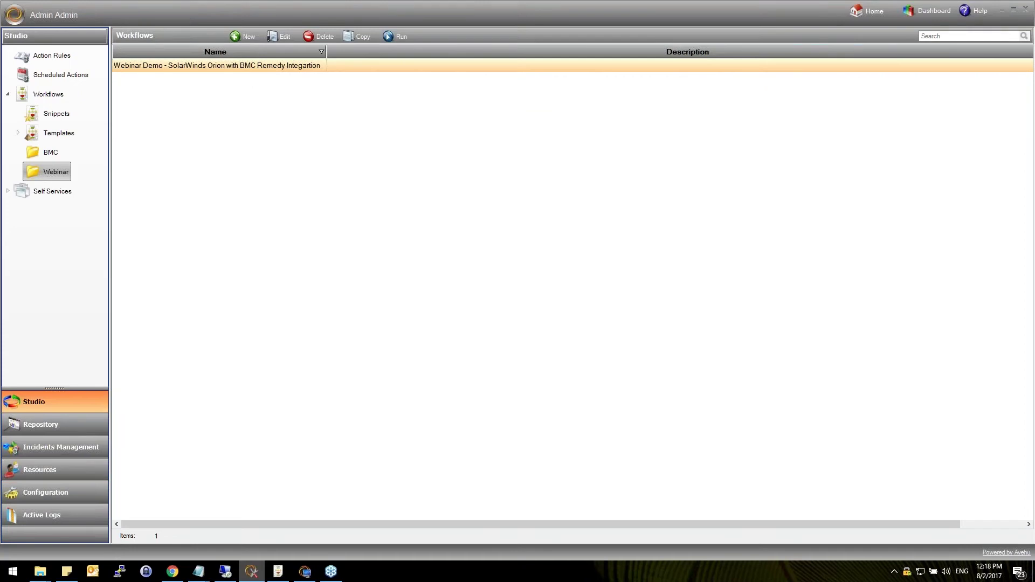
click(243, 36)
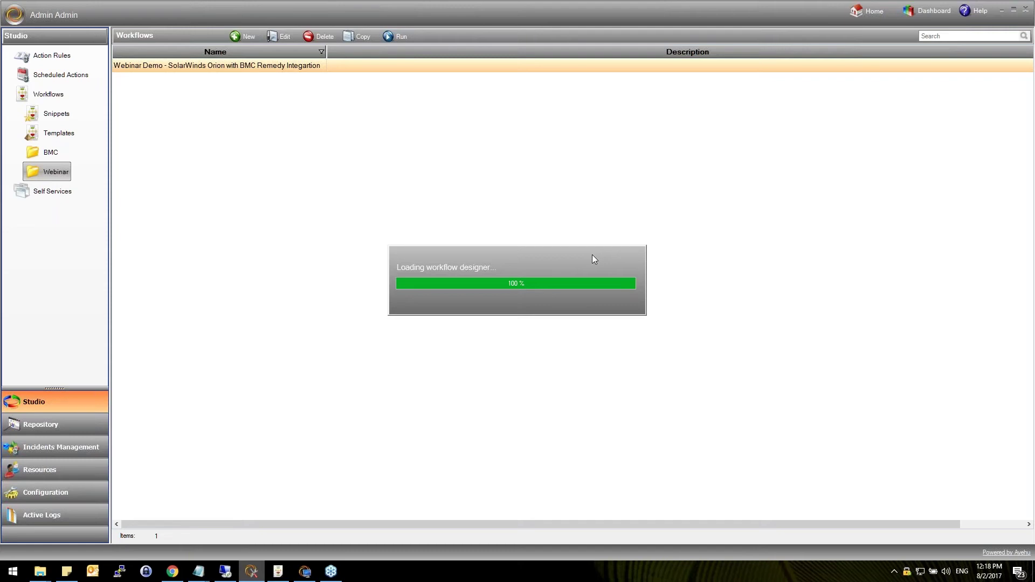
click(281, 574)
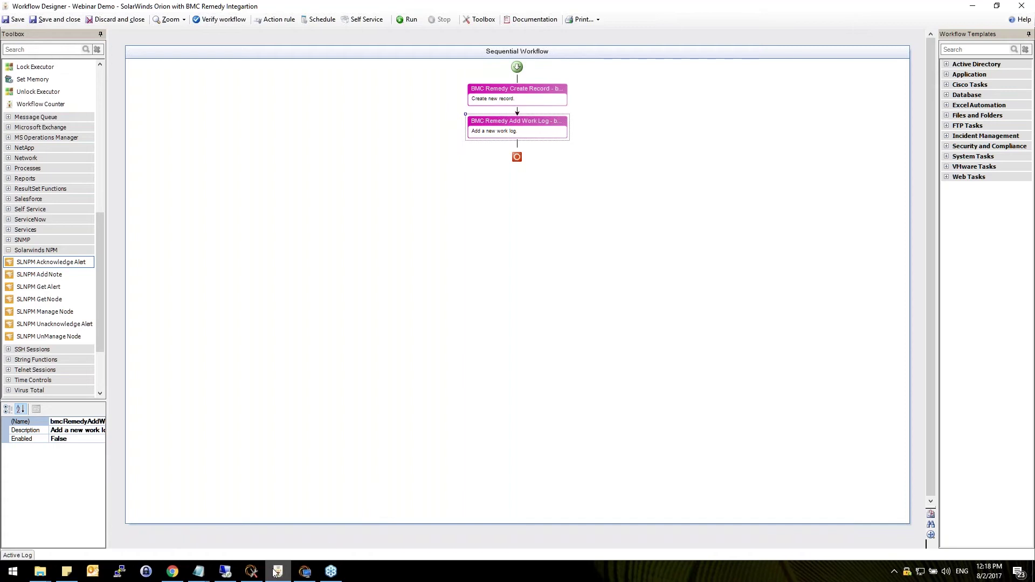
click(281, 574)
click(281, 574)
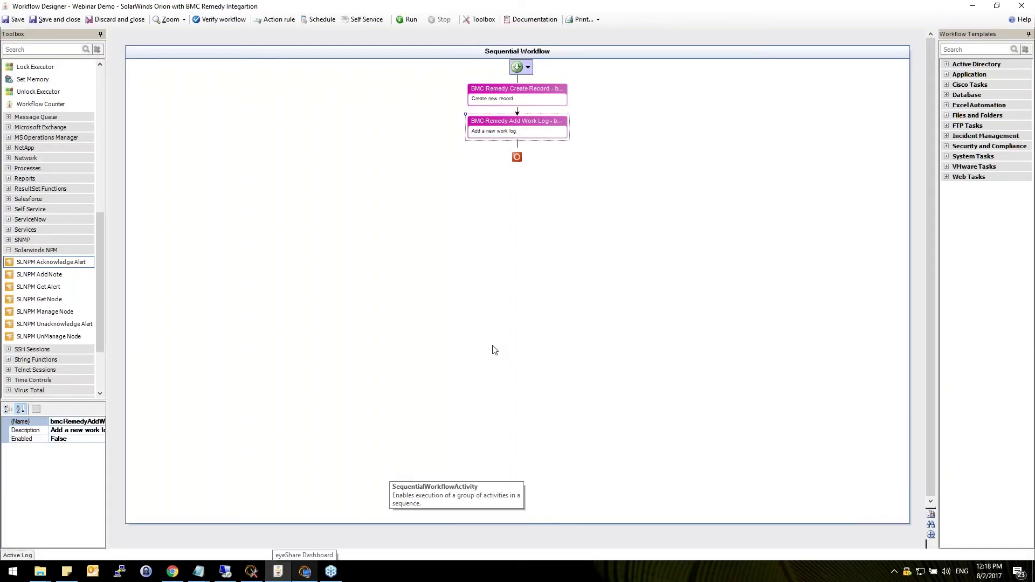
Step: Return the toolbox to its collapsed category list and switch to the untitled workflow's designer window
drag(102, 247, 2, 198)
click(8, 320)
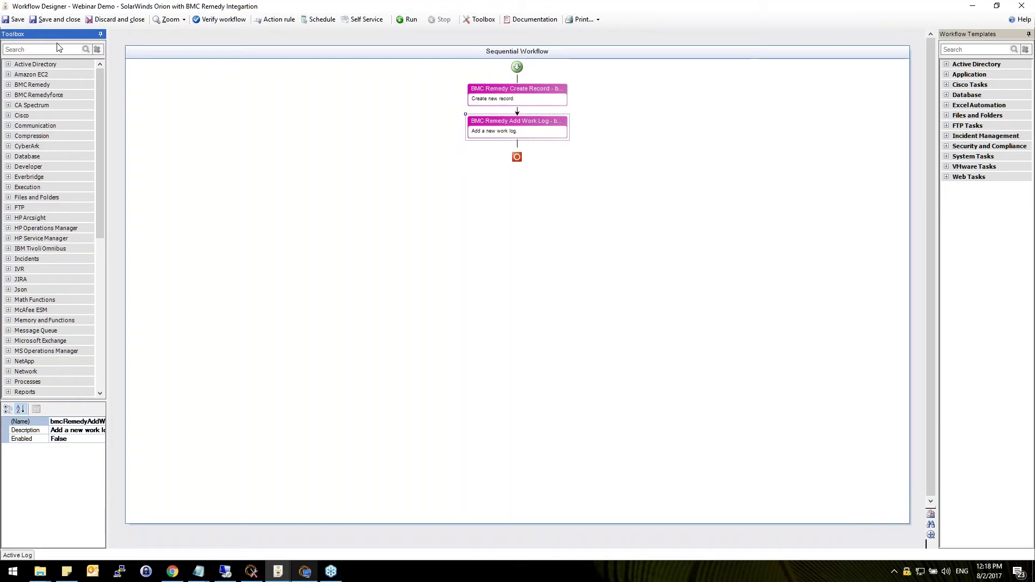
click(281, 571)
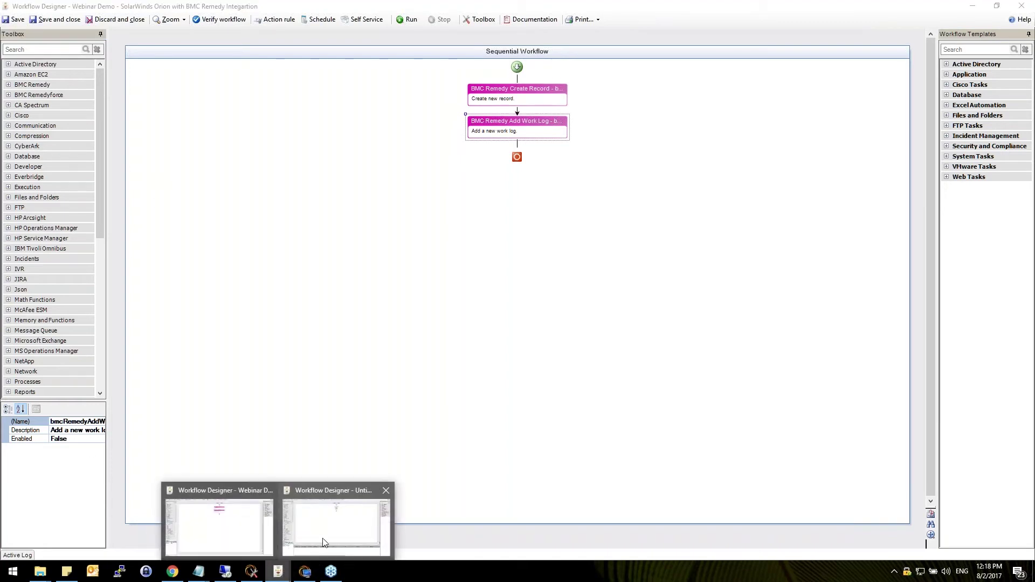
click(327, 539)
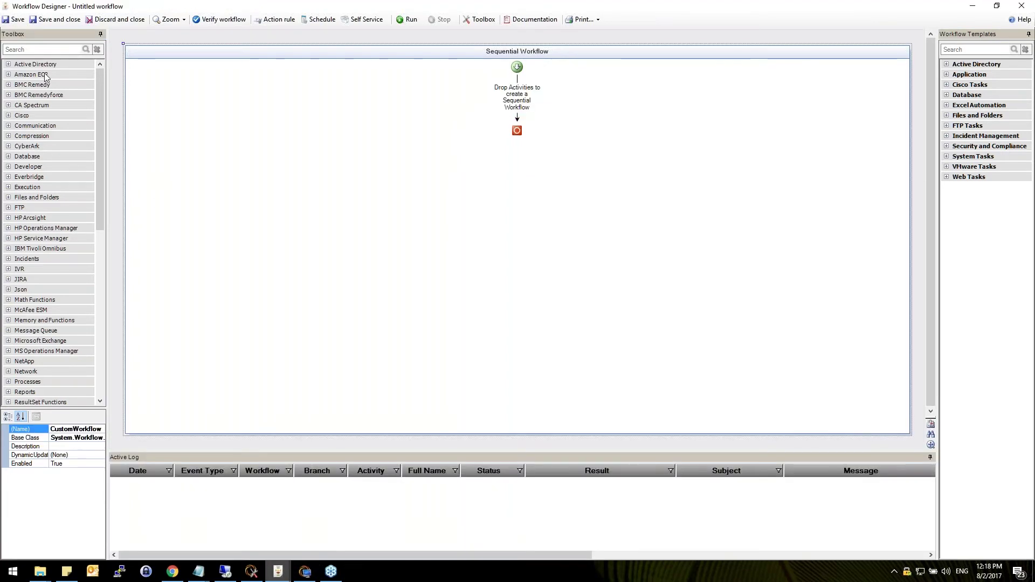
Step: Add a BMC Remedy Create Record activity to the empty sequential workflow
click(7, 85)
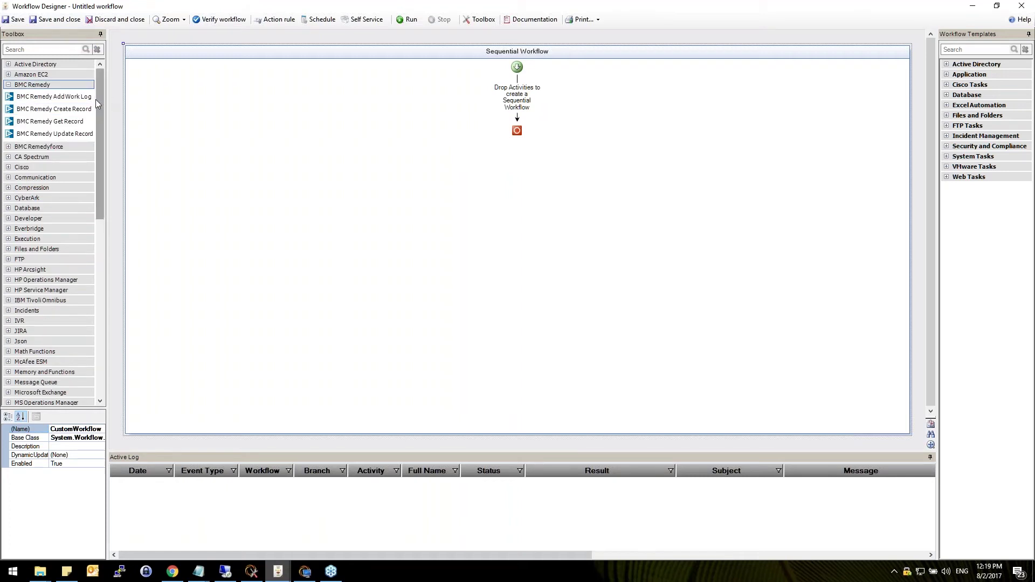
click(60, 110)
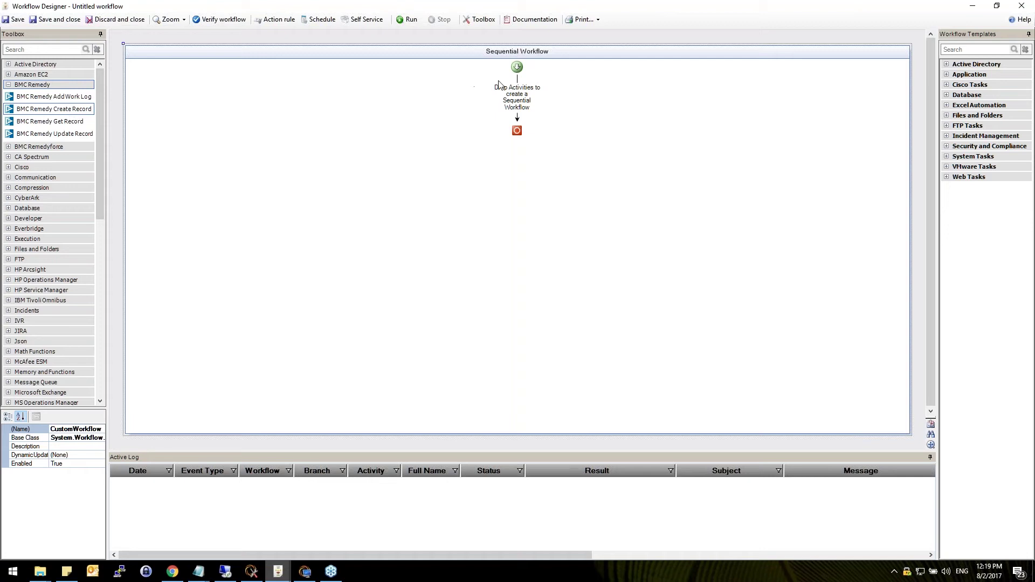
click(522, 96)
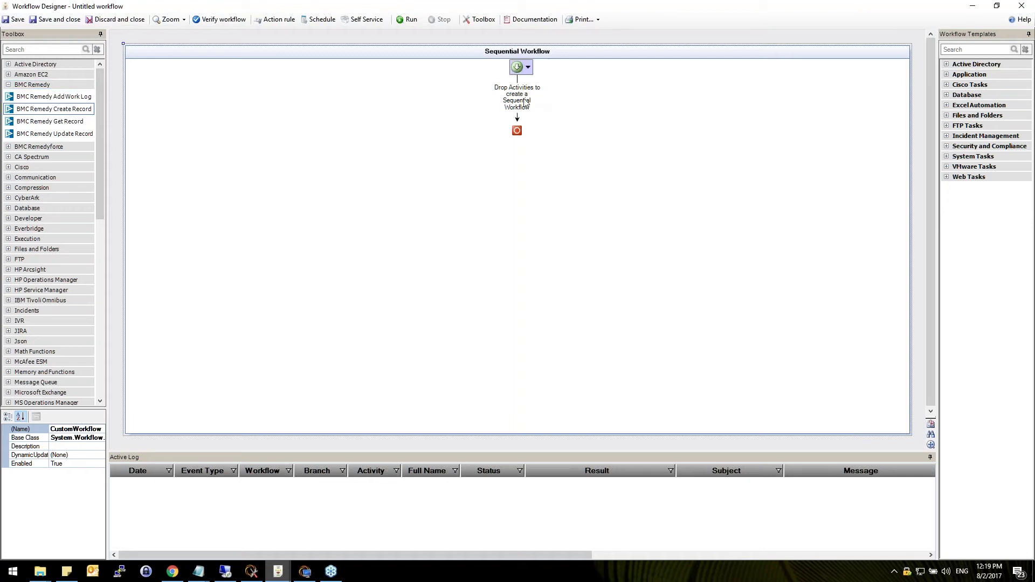
drag(53, 109, 516, 96)
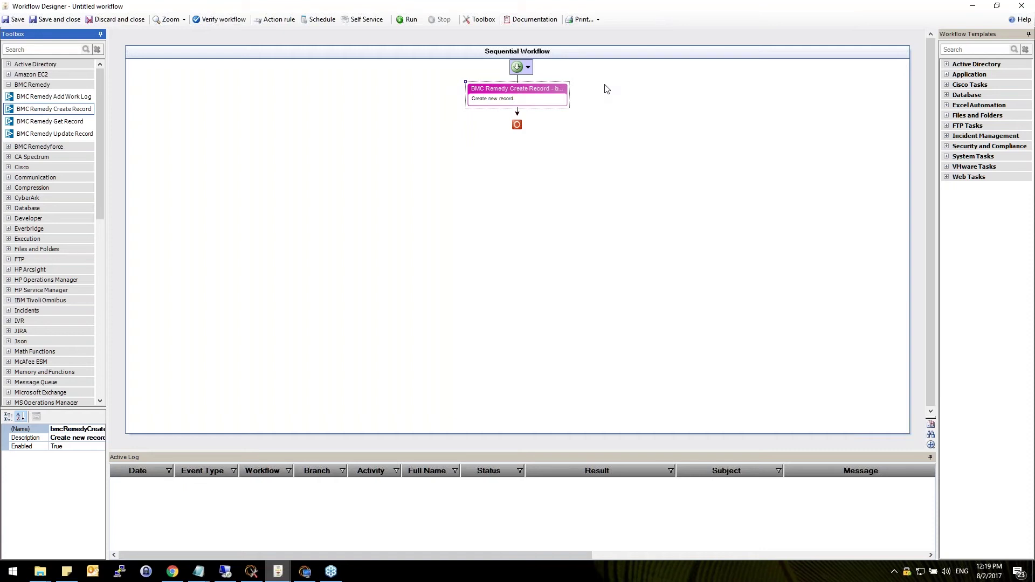
Step: In the Create Record activity's settings, choose HPD:IncidentInterface_Create as the form name
double_click(554, 99)
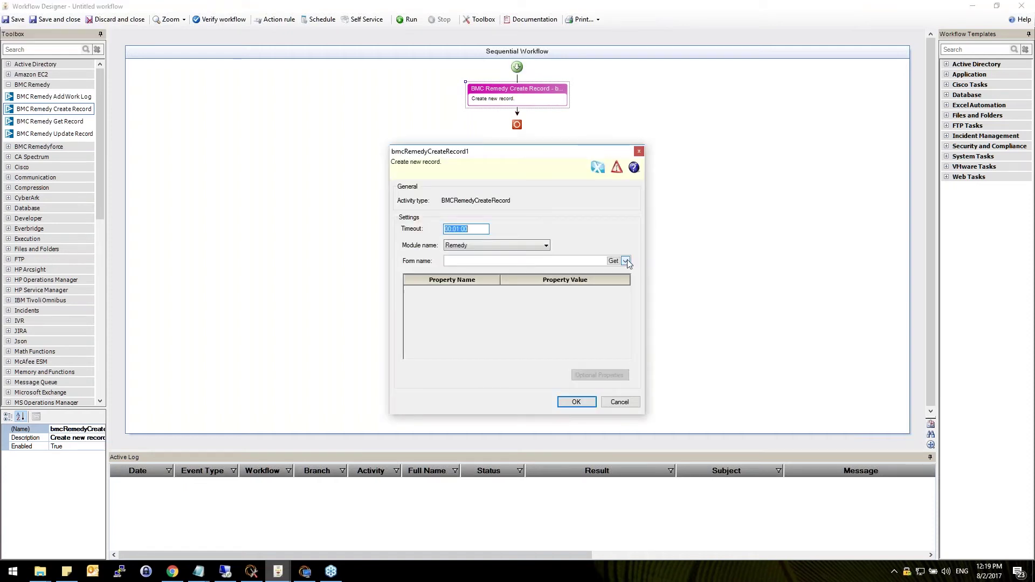
click(625, 261)
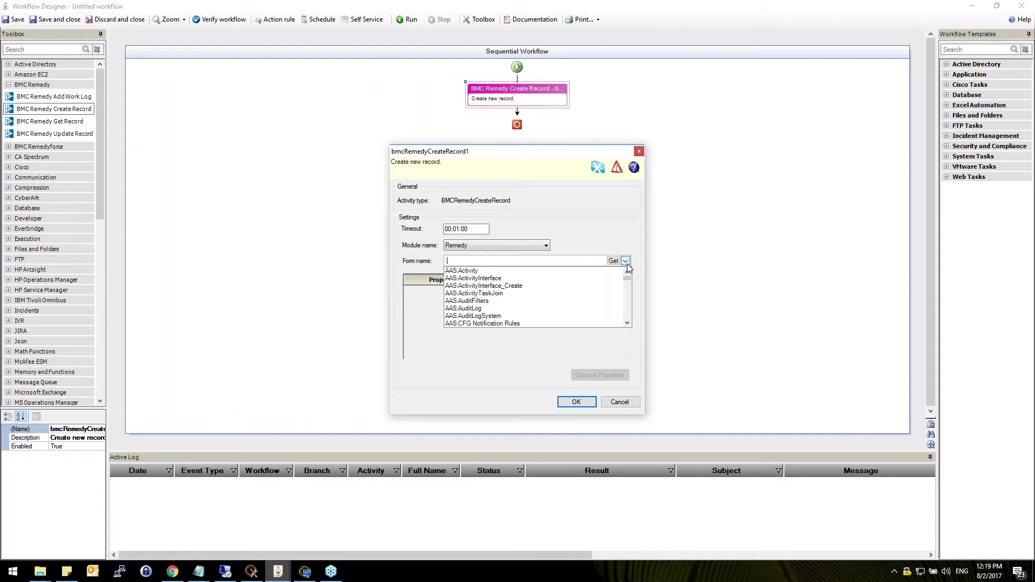
text(HPD)
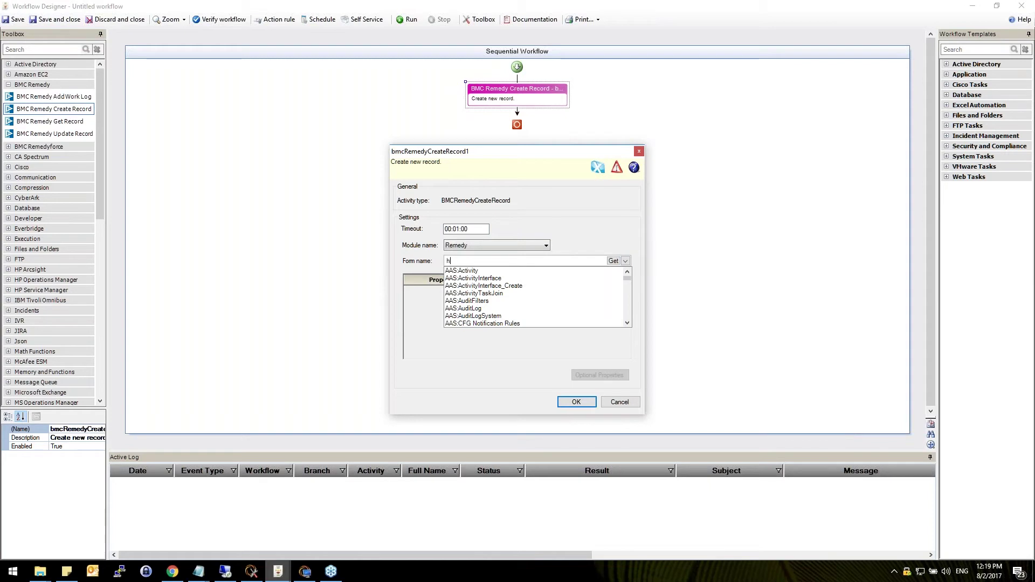
text(:)
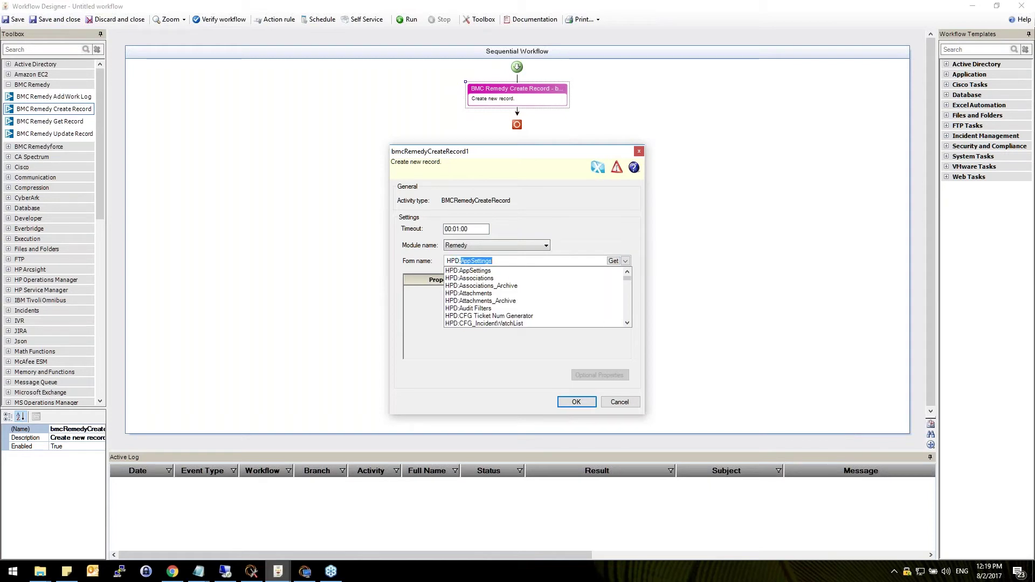
text(C)
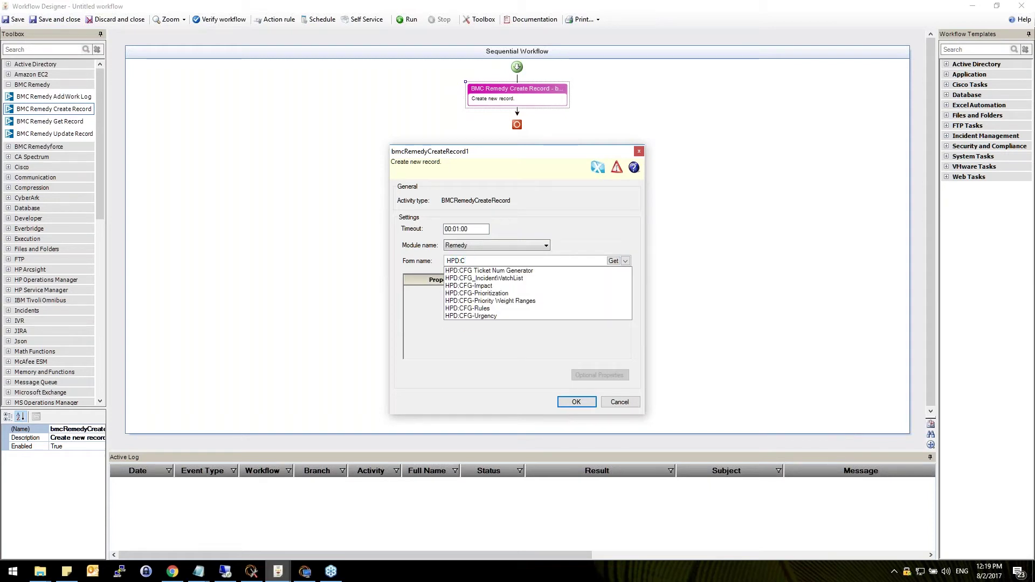
key(BackSpace)
text(Incident Assoc Search)
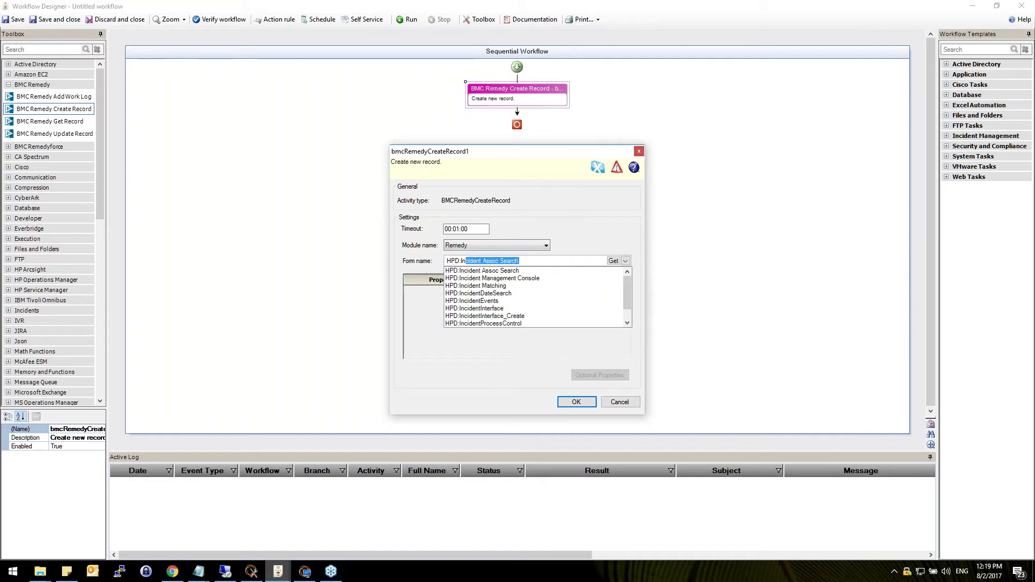
click(545, 316)
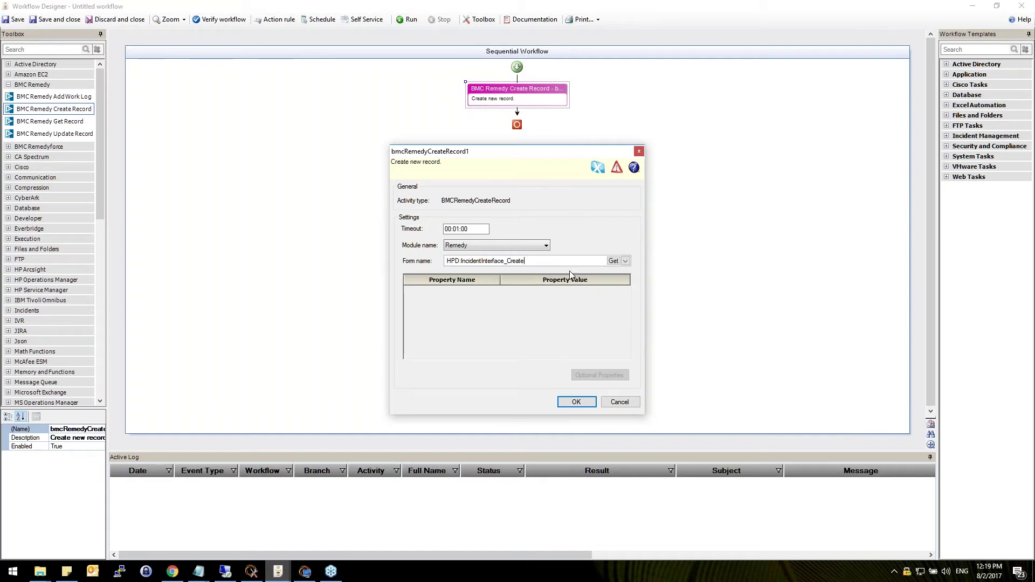
Step: Load the incident form's properties, look over the available optional properties, and close the activity settings without saving
click(613, 262)
click(600, 374)
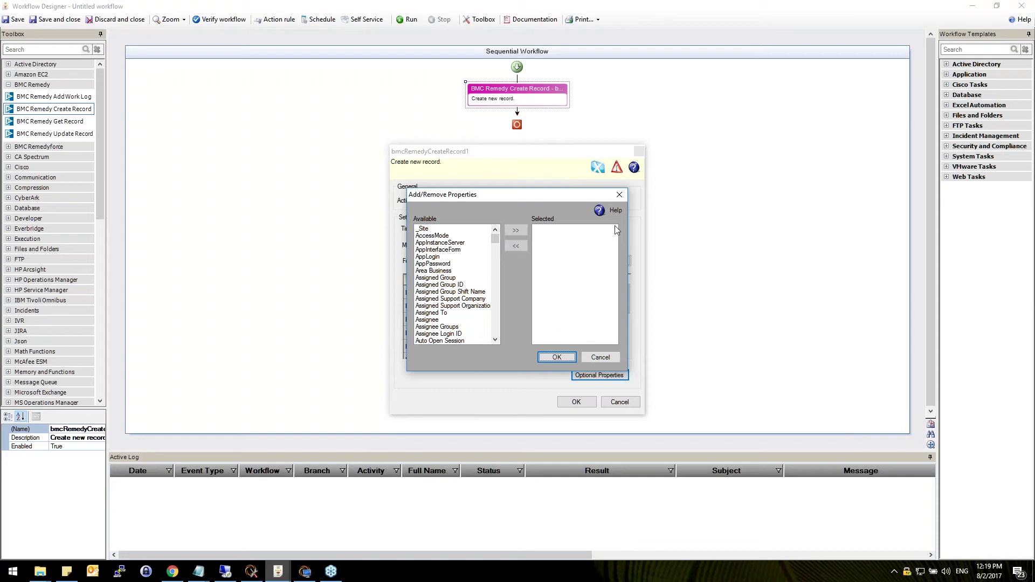
click(619, 195)
click(639, 151)
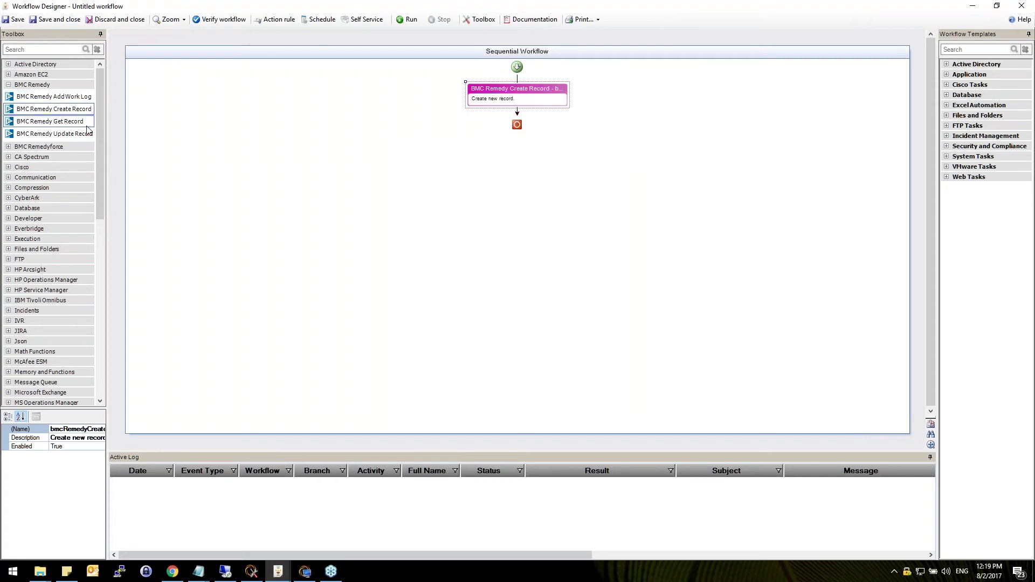
Step: Add a BMC Remedy Get Record activity below Create Record and load the HPD:Help Desk form in its settings
drag(76, 127, 519, 115)
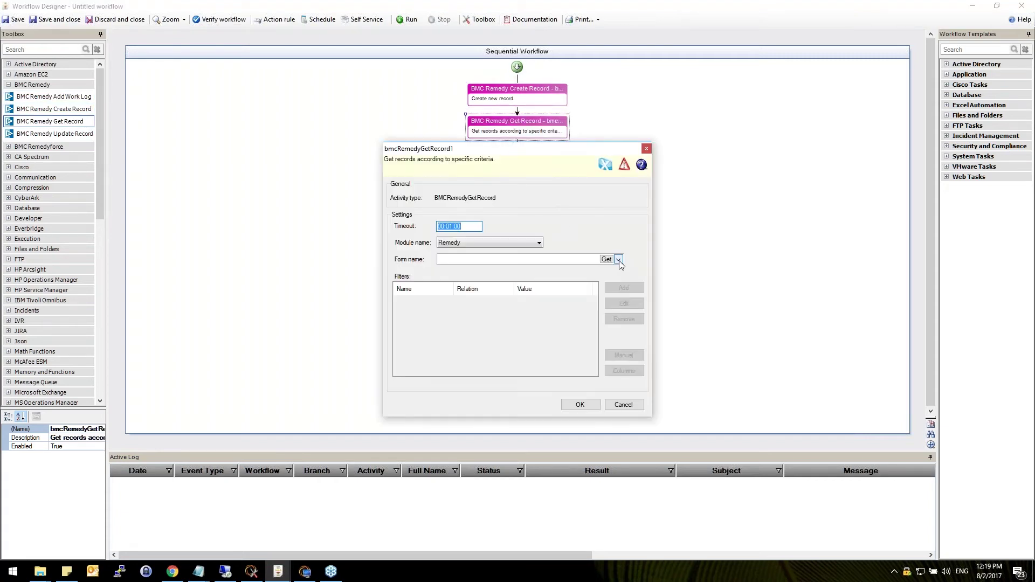
click(619, 262)
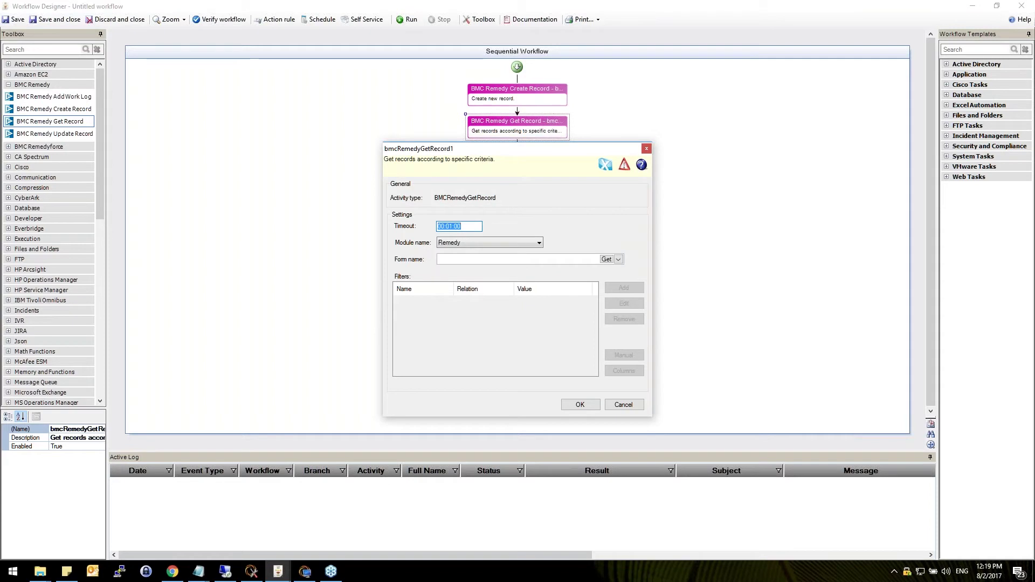
click(612, 261)
text(HPD:Help Desk)
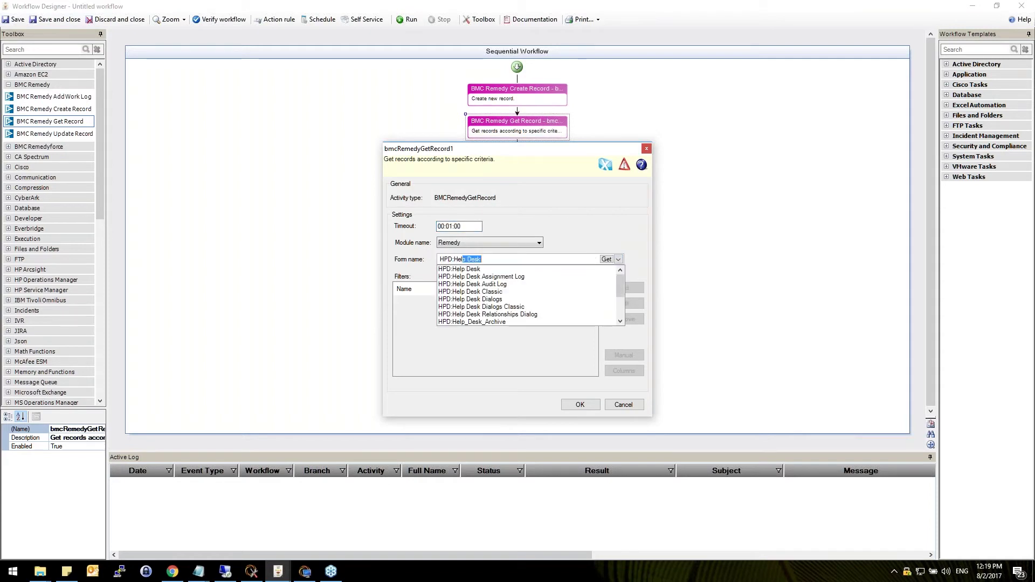
click(597, 269)
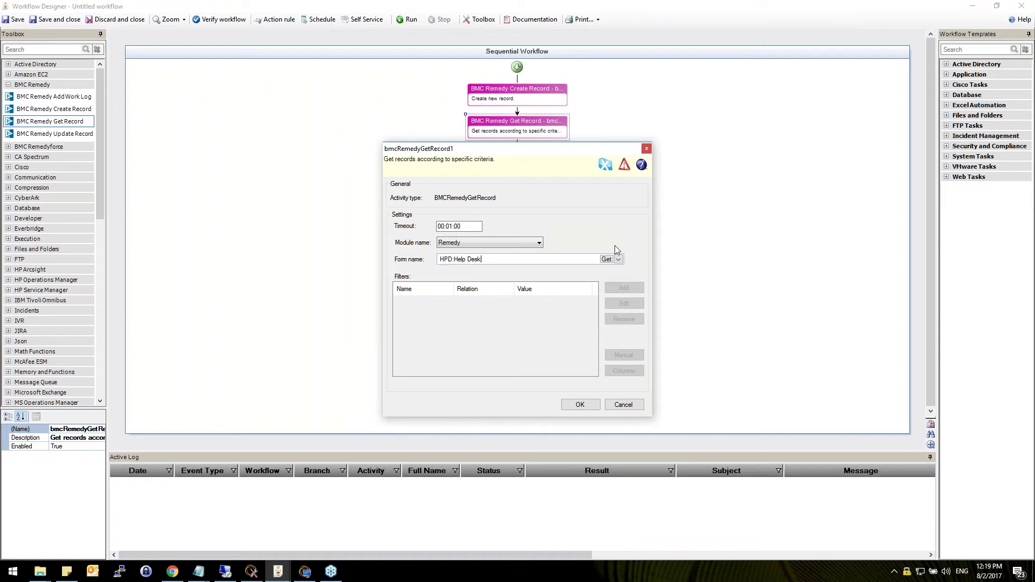
click(600, 259)
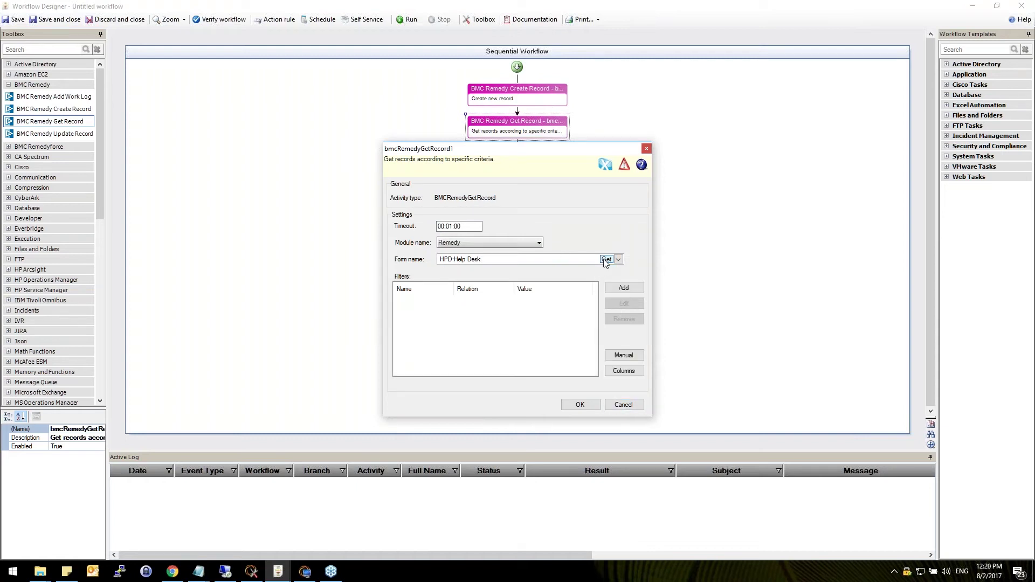
Step: Examine the filter fields available for the Help Desk form, and close the filter and activity settings without adding a filter
click(631, 288)
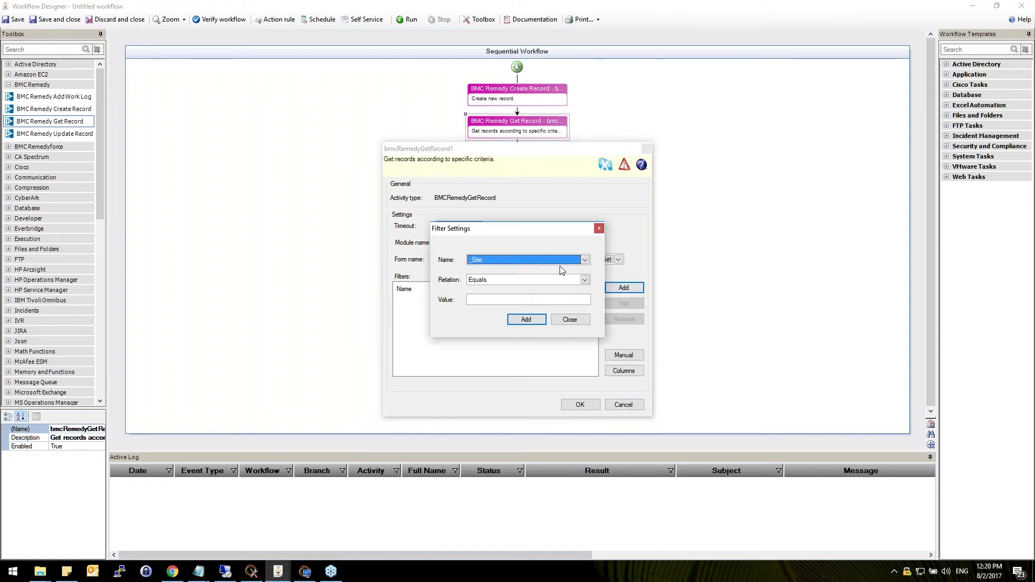
click(583, 260)
drag(589, 278, 588, 290)
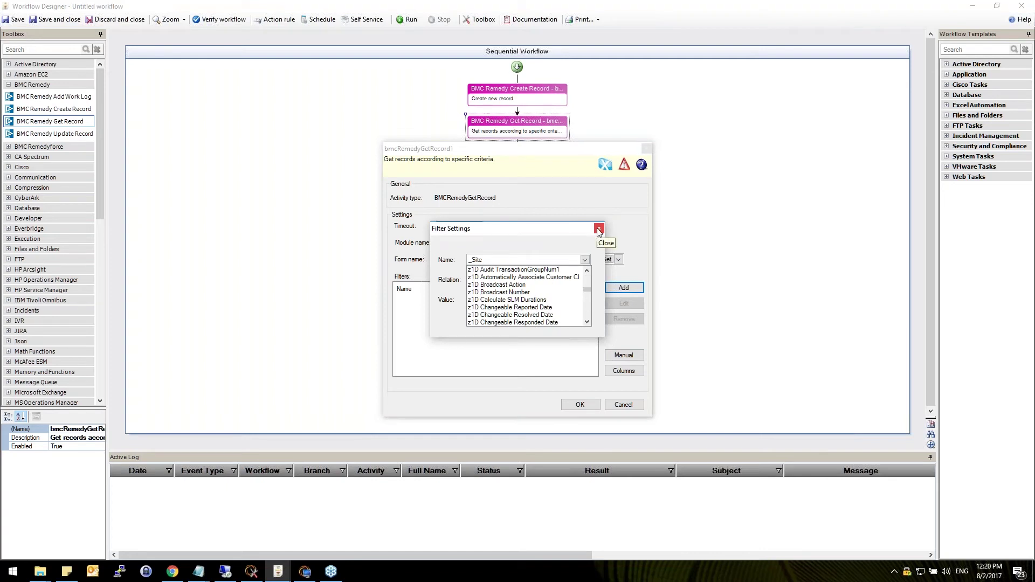
click(598, 232)
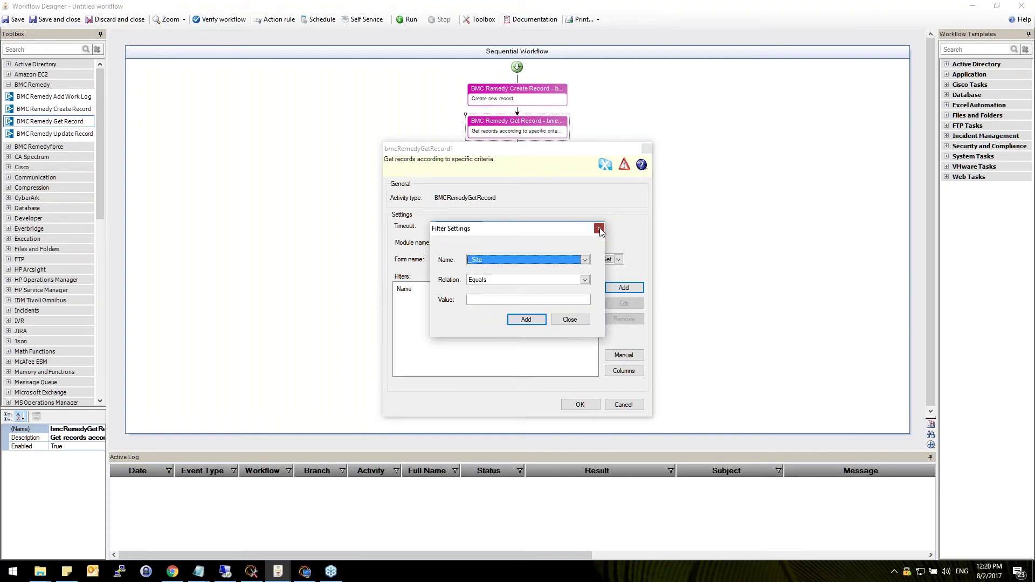
click(598, 231)
click(647, 149)
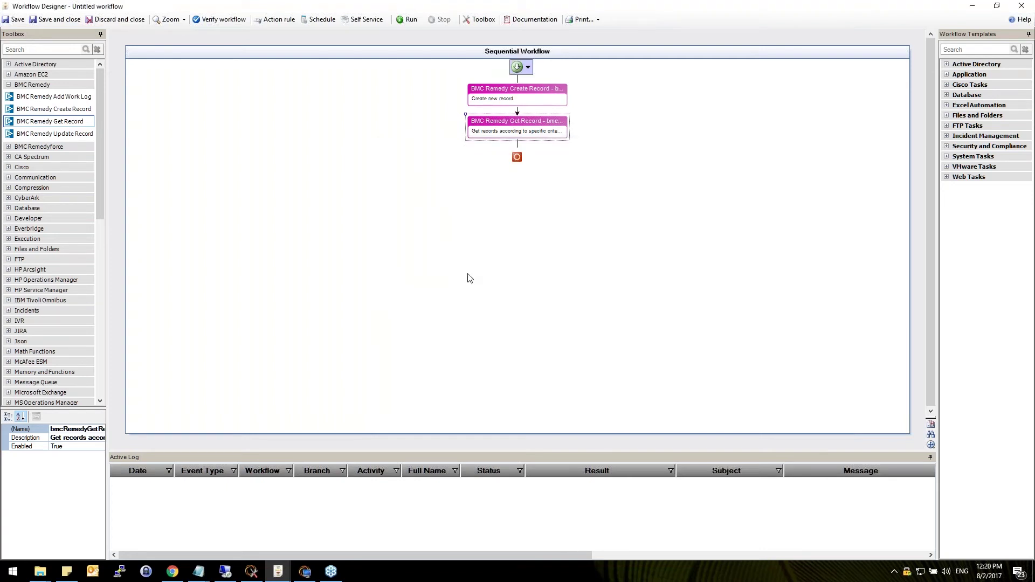
Step: Show the available Solarwinds NPM activities in the toolbox
click(102, 128)
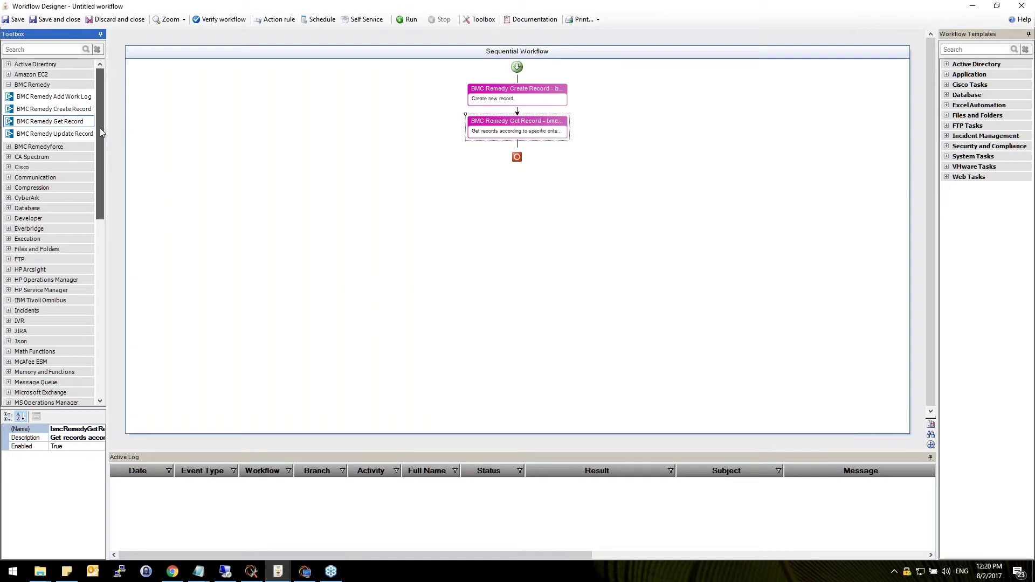
drag(99, 127, 99, 299)
click(8, 291)
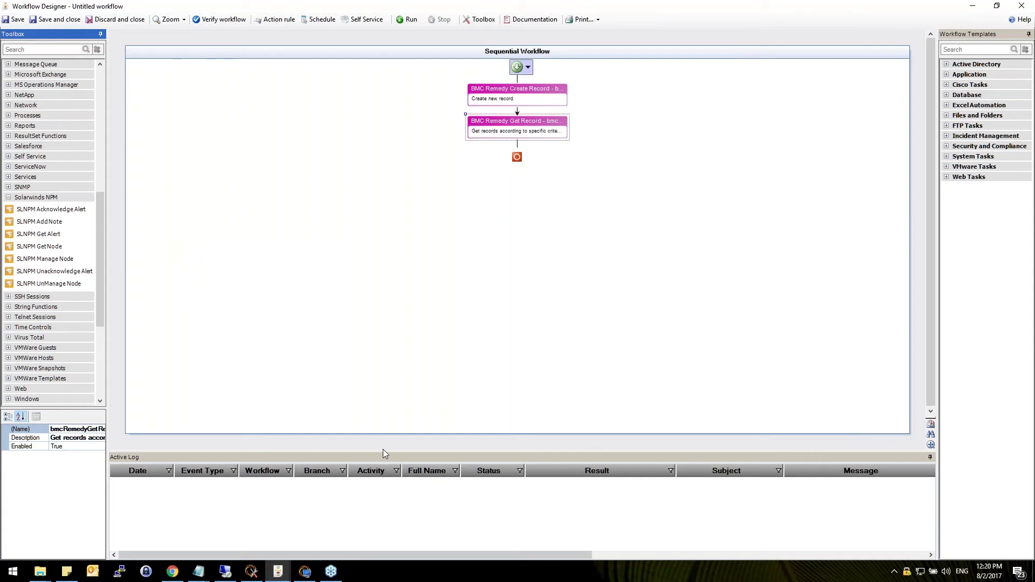
Step: Switch back to the Webinar Demo workflow and review the property values configured in its BMC Remedy Create Record activity
click(280, 572)
click(243, 536)
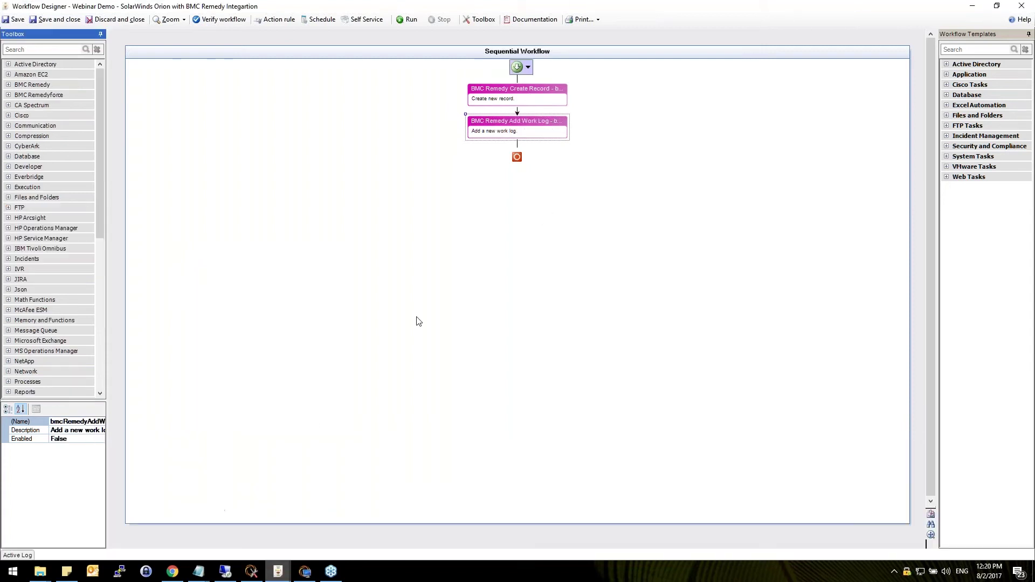
double_click(550, 97)
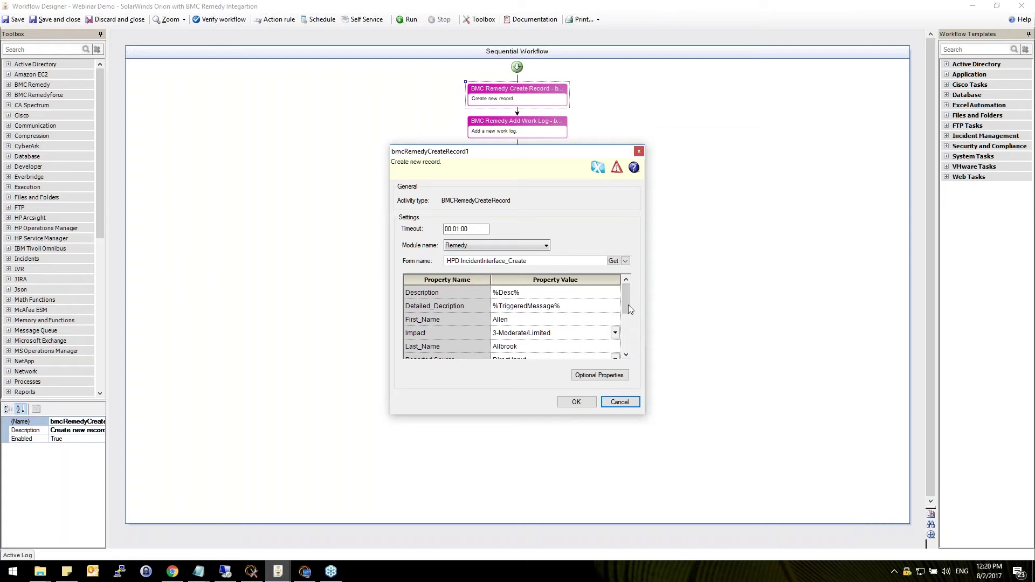
scroll(624, 315, down, 1)
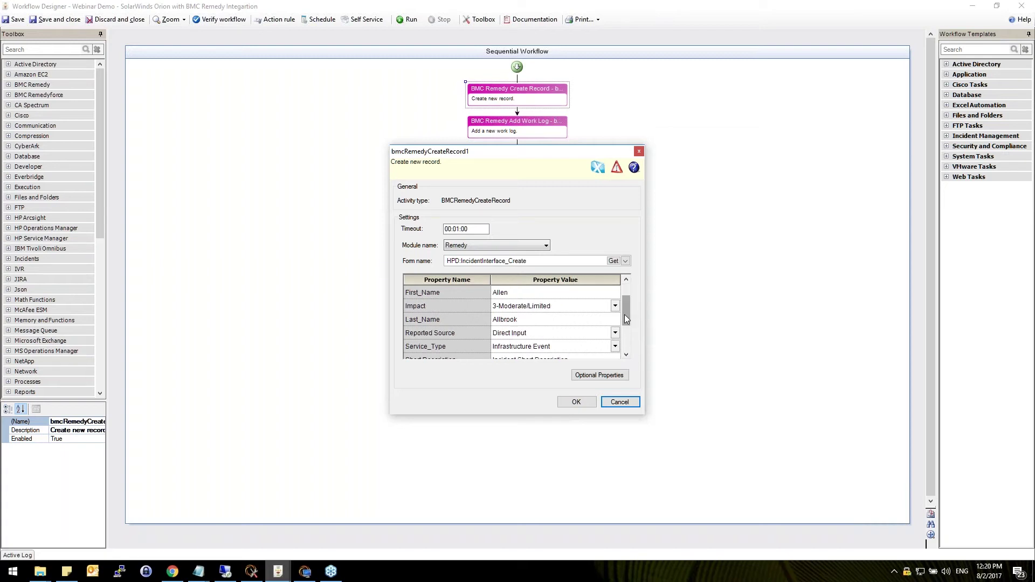
scroll(626, 307, down, 3)
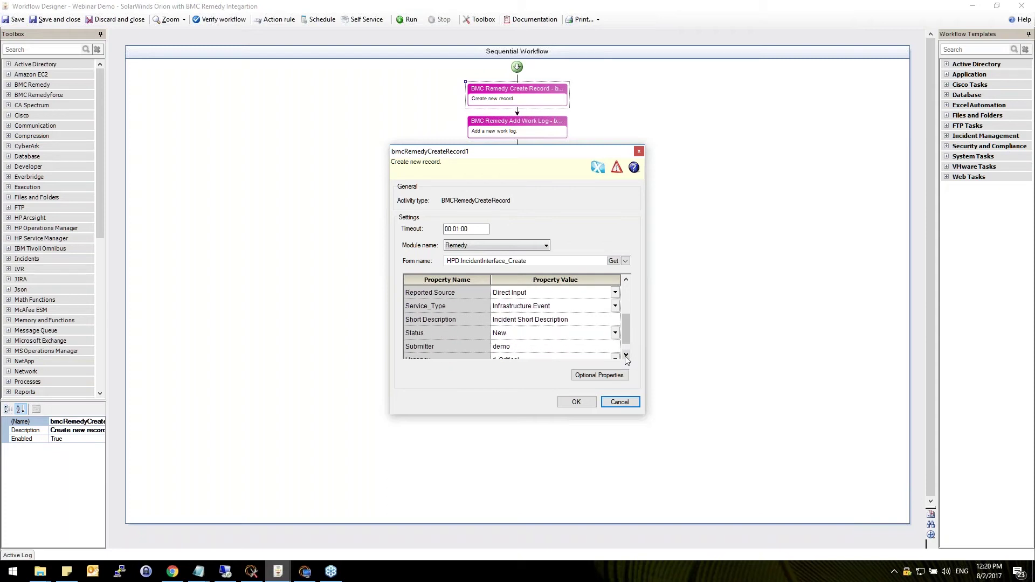
scroll(627, 307, up, 2)
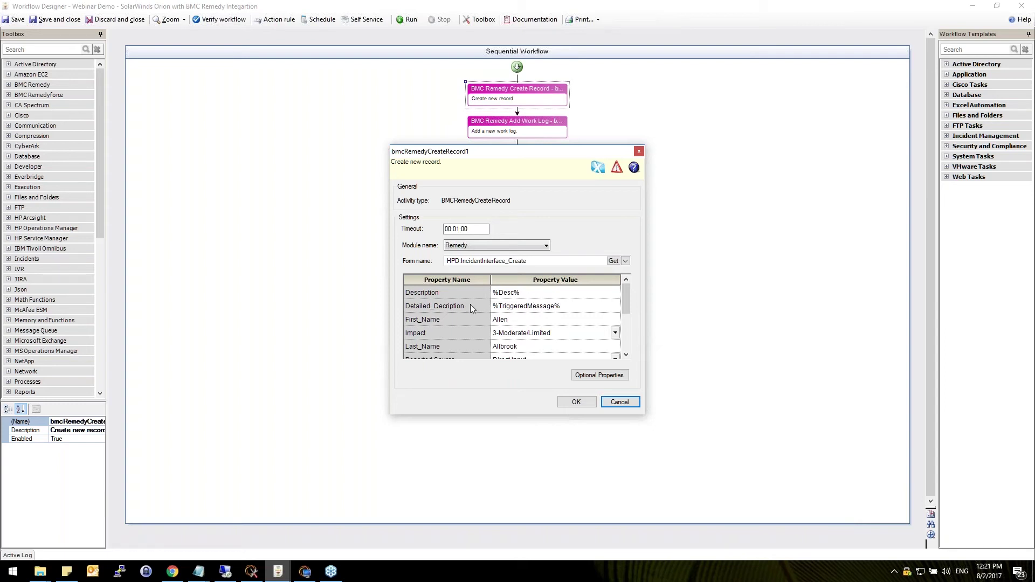
click(638, 151)
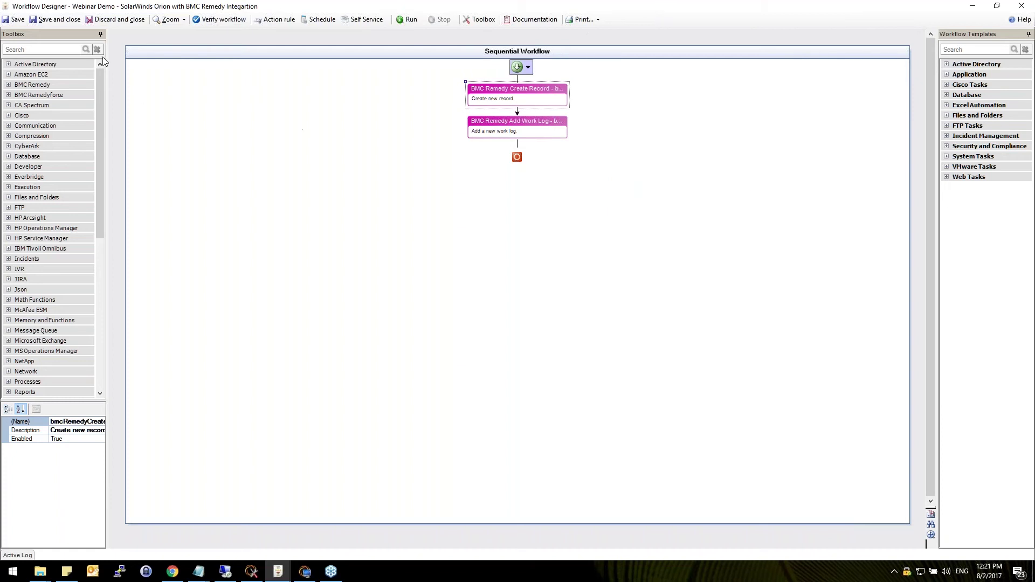
Step: Find the Set Memory activity in the toolbox and add it to the workflow above BMC Remedy Create Record
click(57, 51)
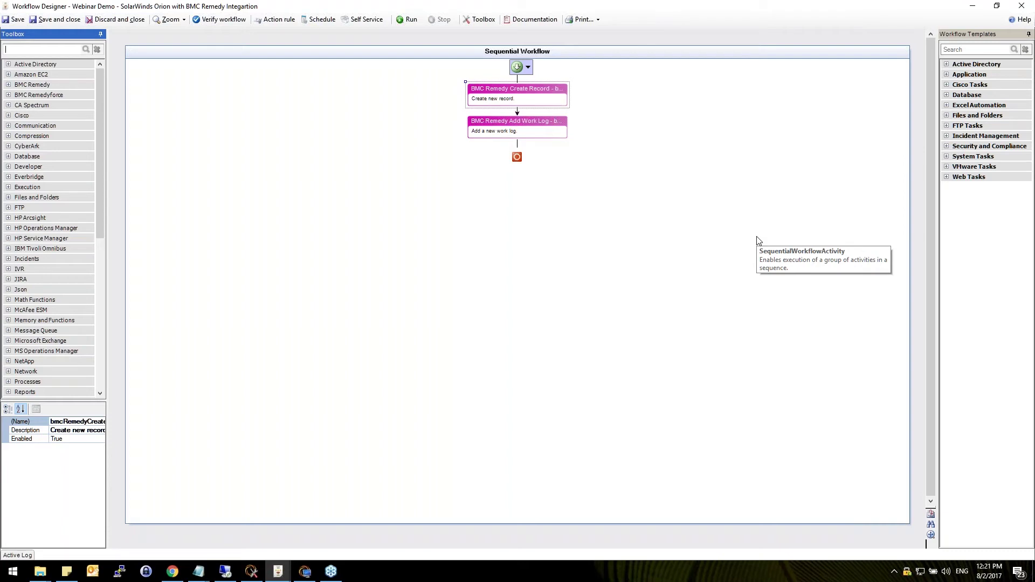
text(set mem)
key(Return)
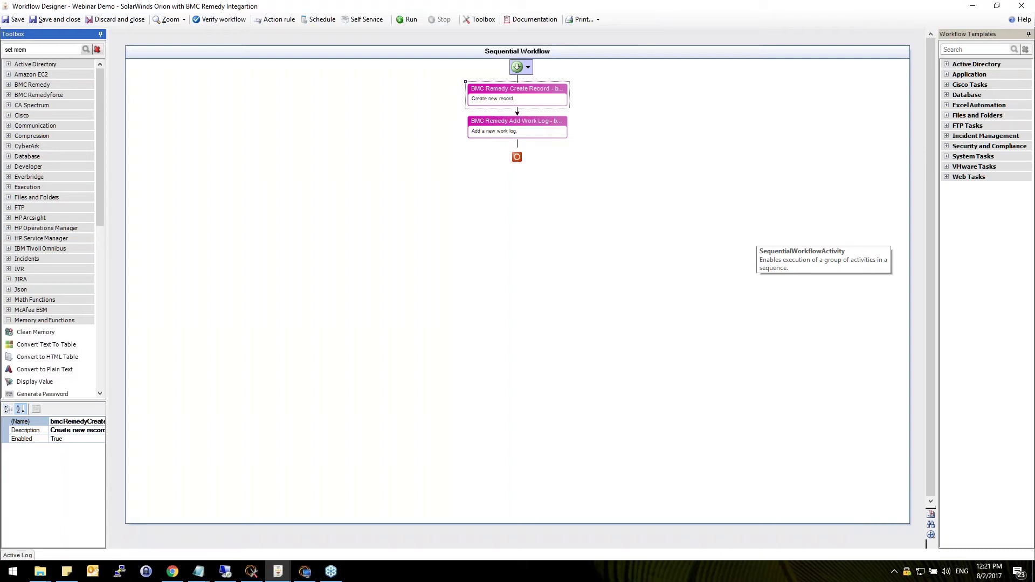
drag(103, 173, 102, 217)
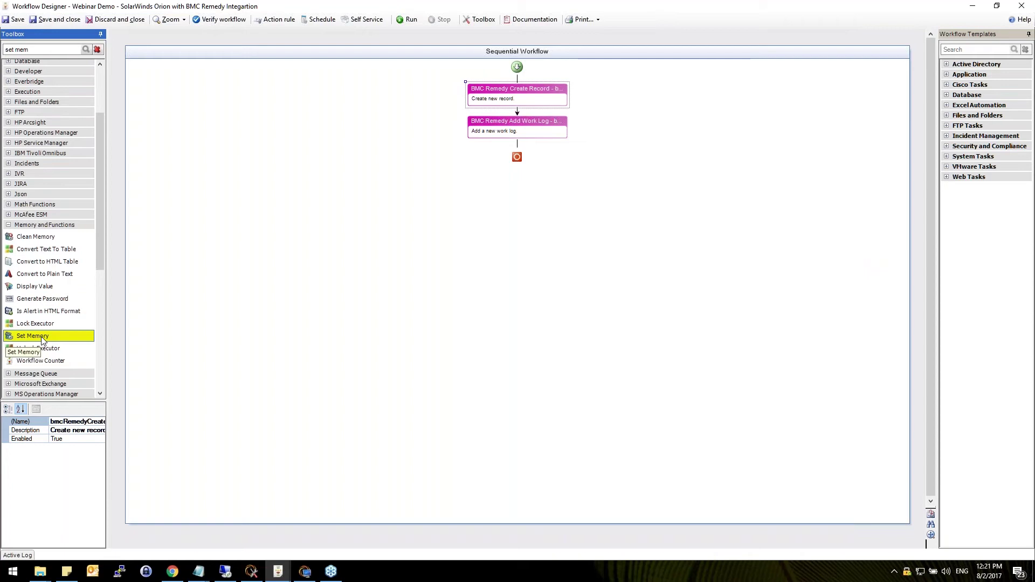
drag(41, 340, 521, 82)
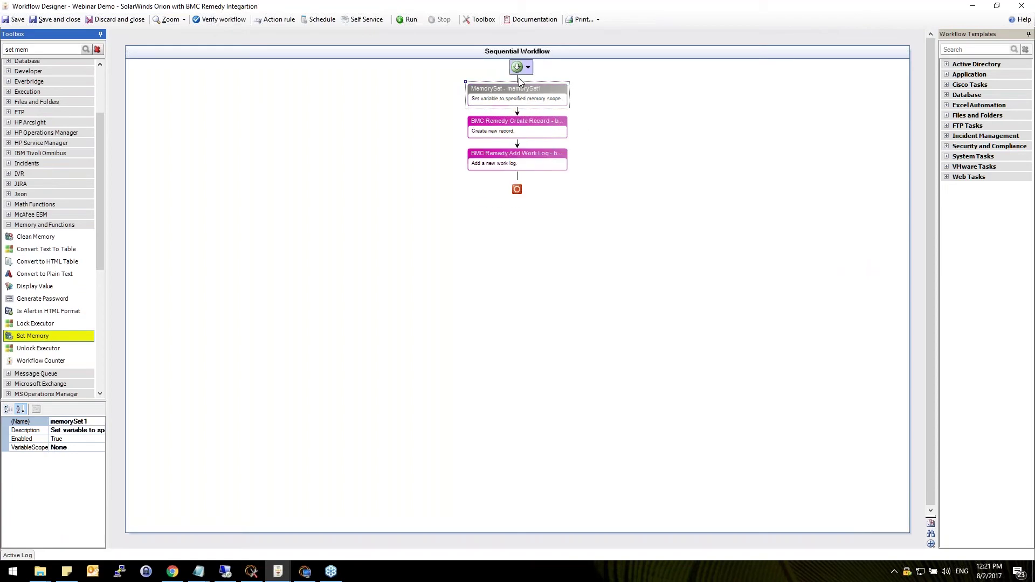
Step: In the Set Memory settings, name the variable Desc and insert the Orion variable EntityCaption as its value
double_click(509, 98)
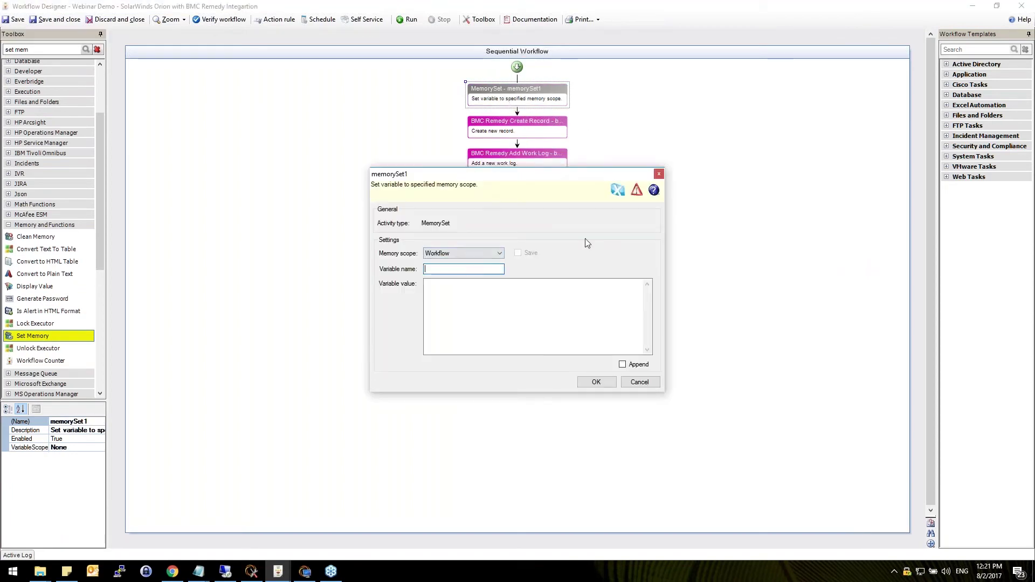
text(Desc)
click(617, 191)
key(alt+Down)
key(Down)
key(Down)
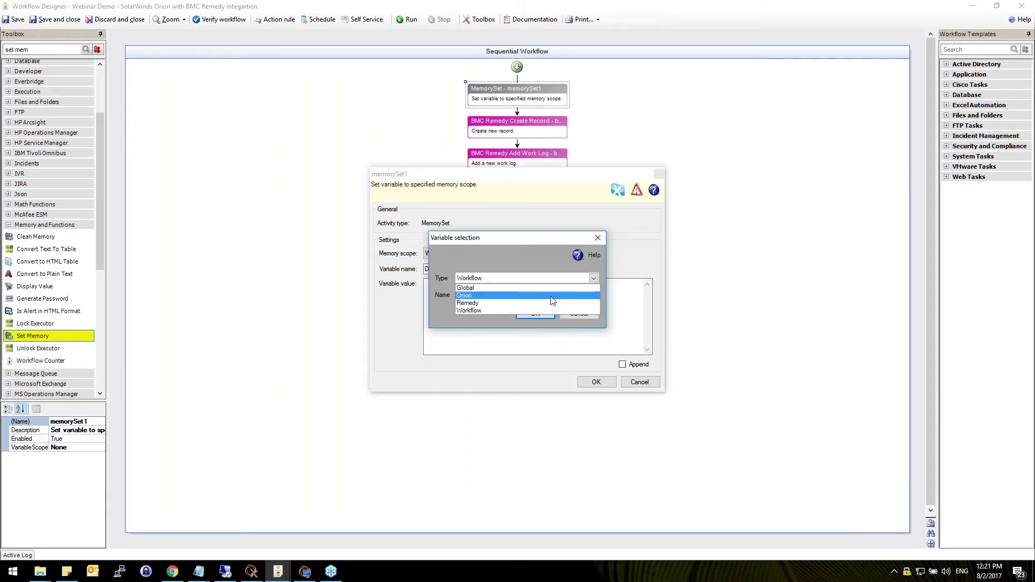
key(Return)
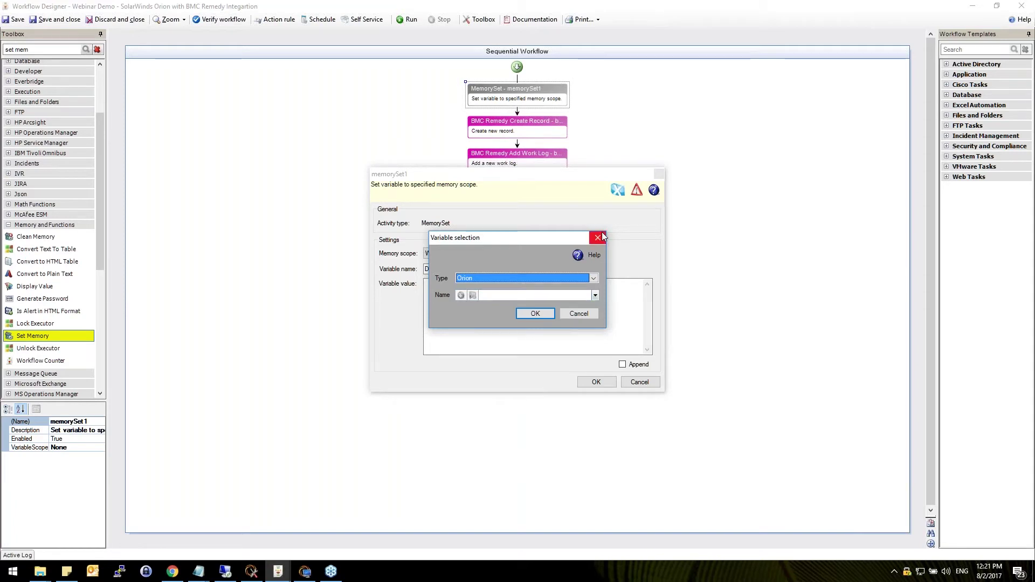
click(563, 296)
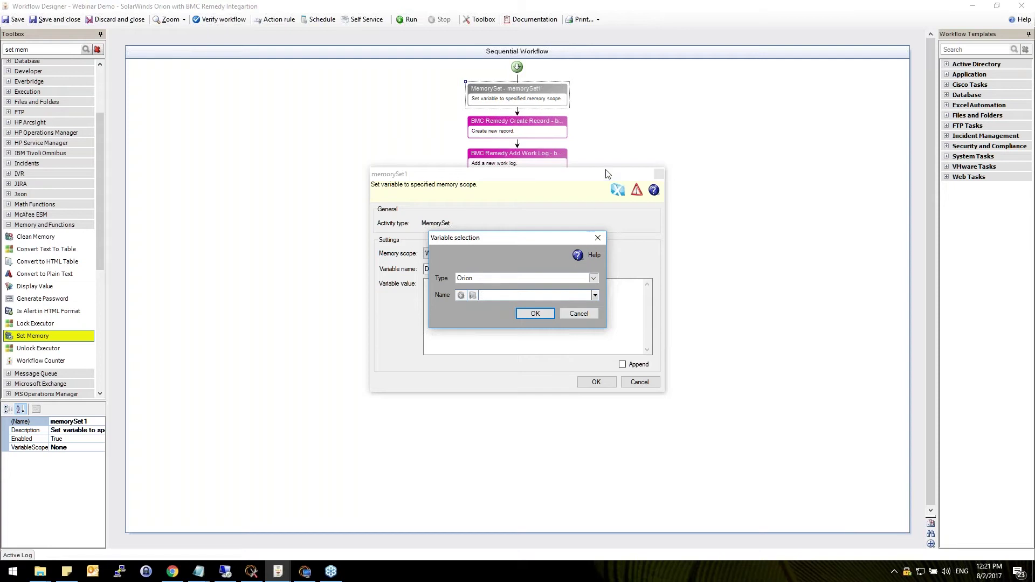
click(595, 295)
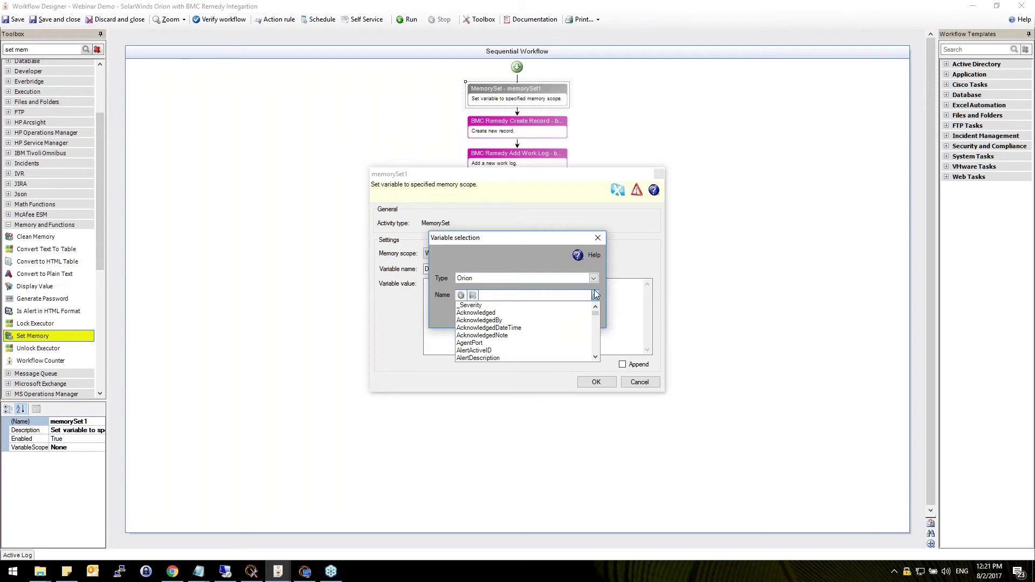
text(EntityCaption)
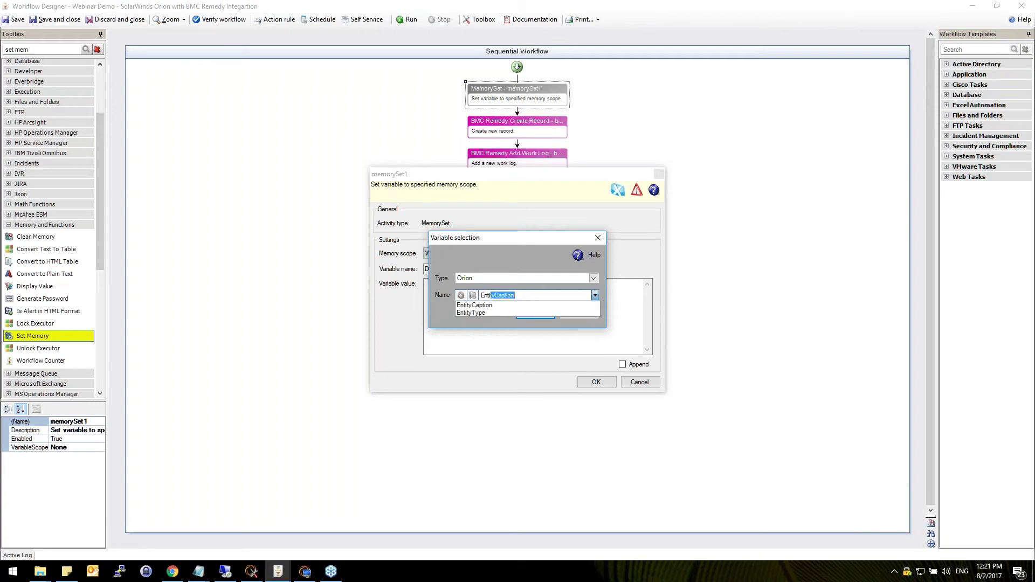
key(Return)
click(554, 313)
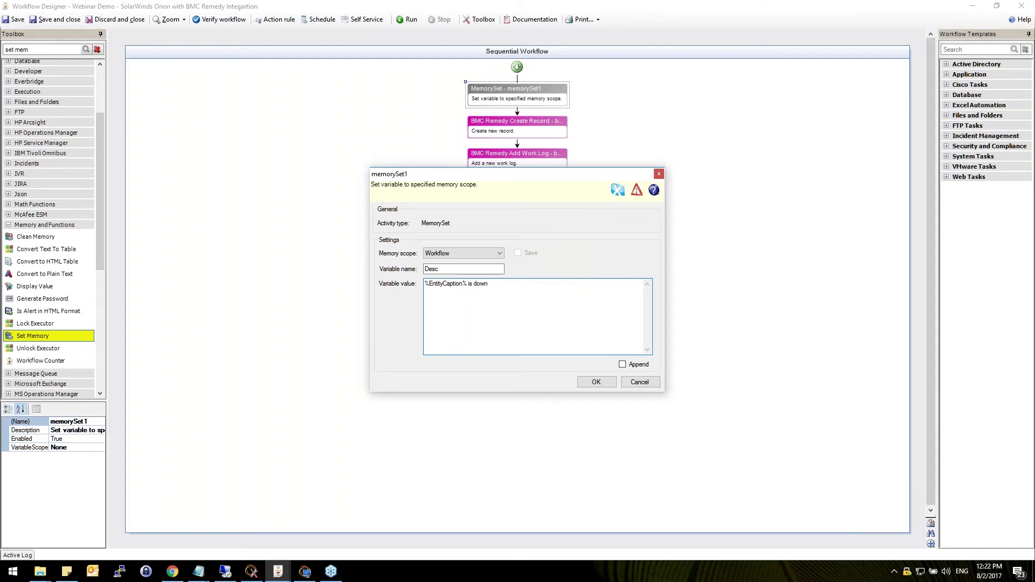
Step: Extend the Desc value with "is down on host" and the Orion variable RelatedNodeCaption, and save the activity settings
text(is down on host)
click(617, 189)
click(570, 278)
click(493, 297)
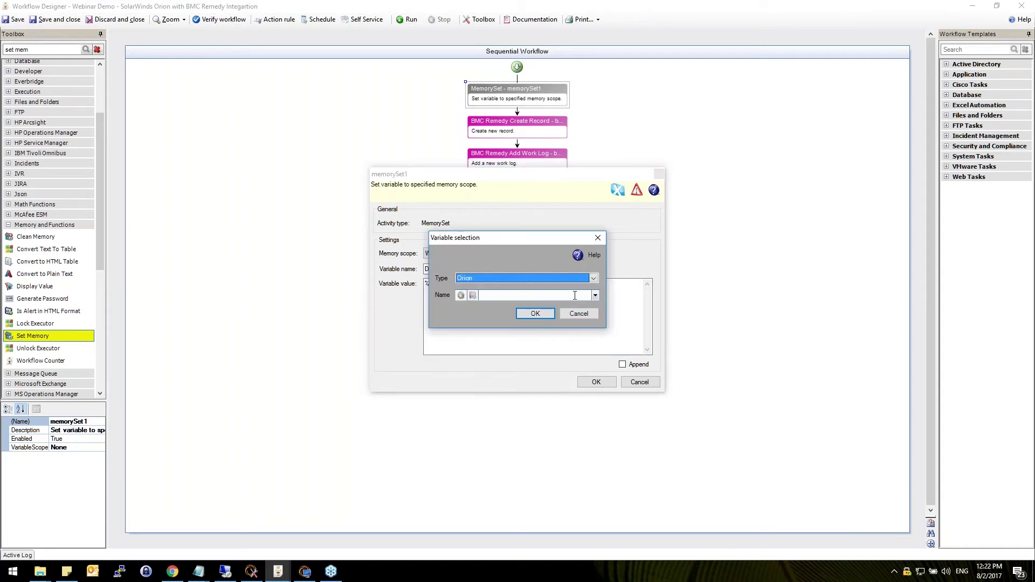
click(576, 295)
text(RelatedNodeCaption)
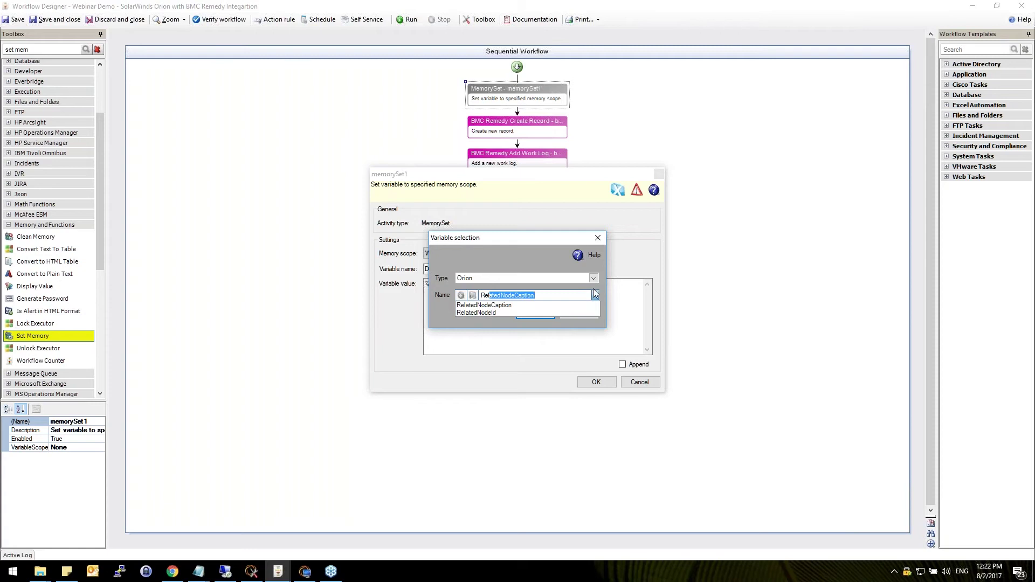
click(586, 307)
click(551, 313)
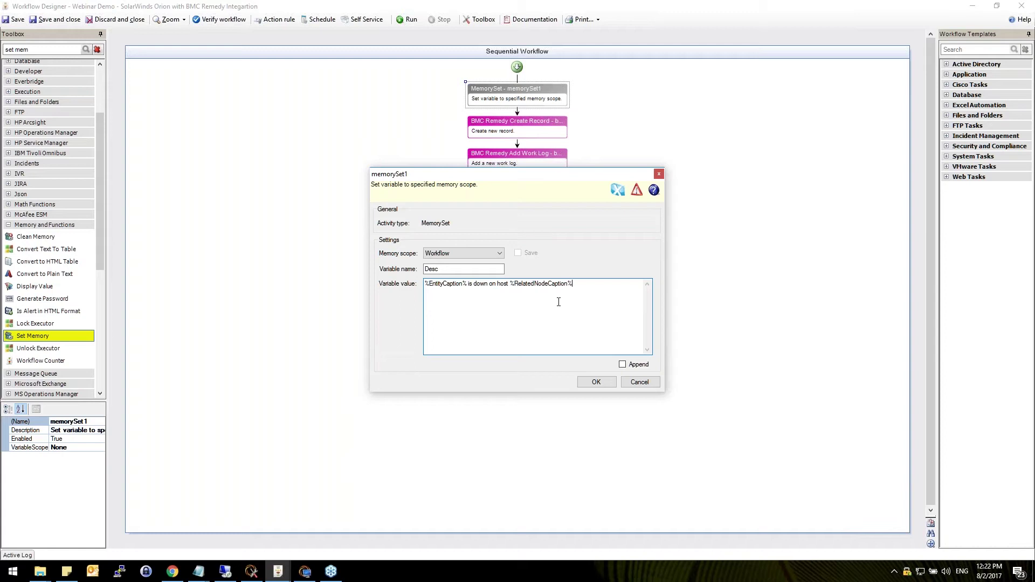
click(597, 382)
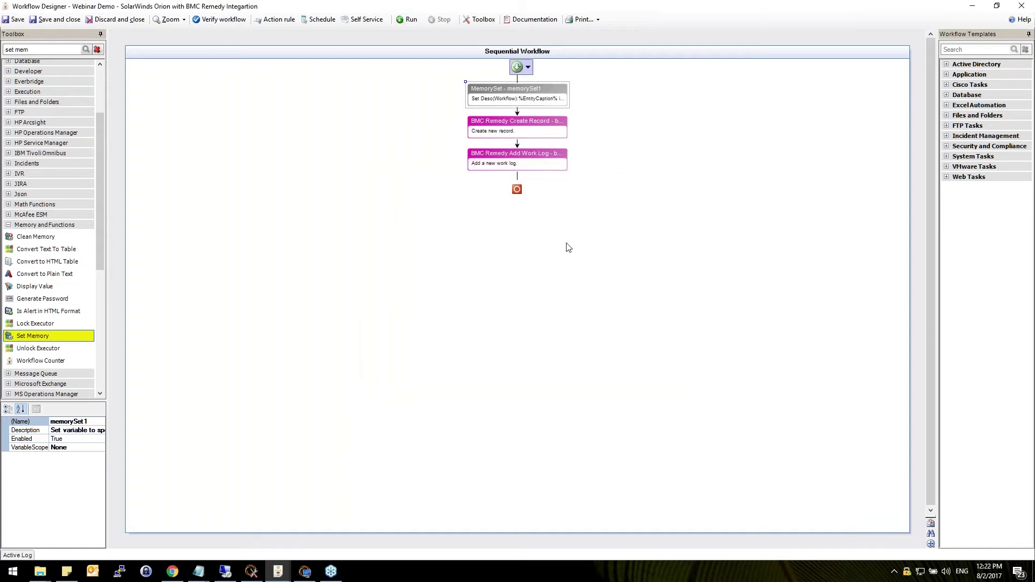
Step: Review Create Record's Description and Detailed_Decription values, the Orion Triggered variables and the Add Work Log property values, without changing anything
double_click(538, 127)
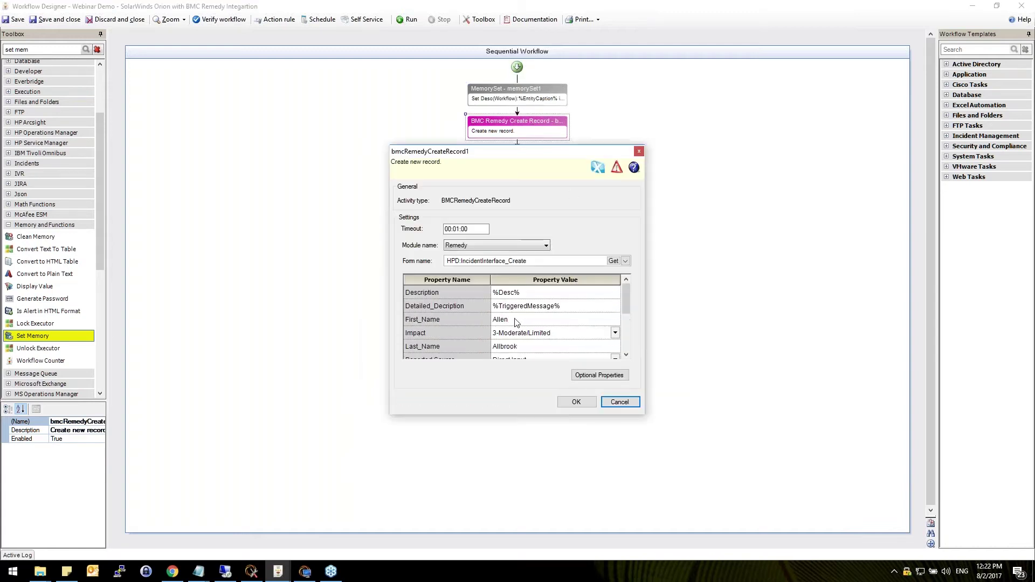
click(513, 293)
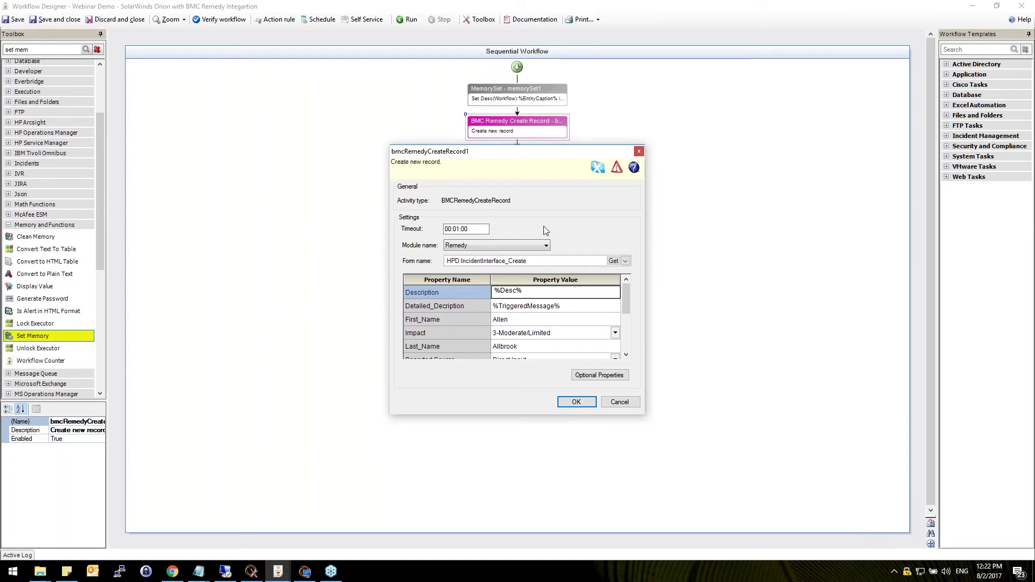
click(531, 305)
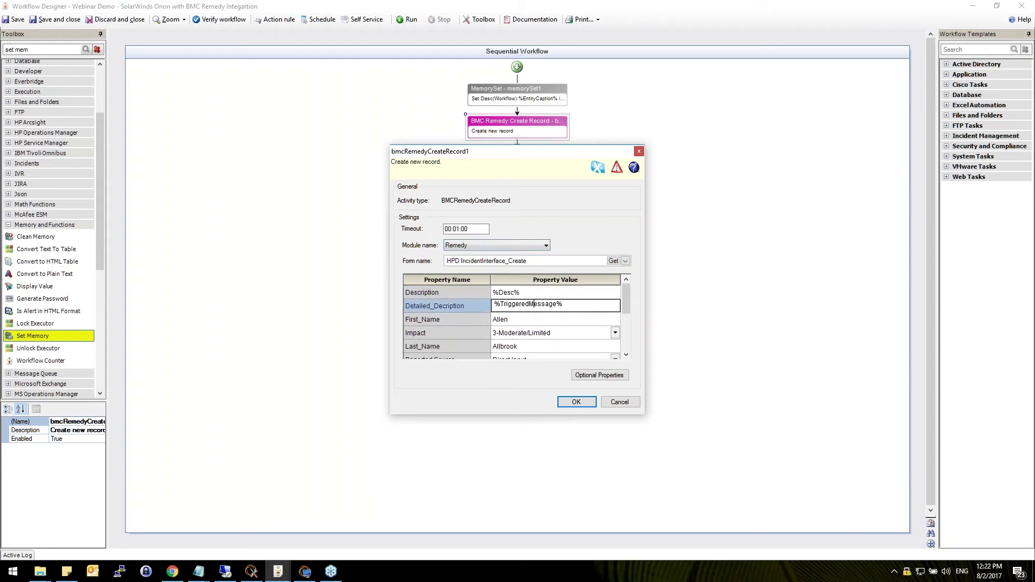
click(597, 167)
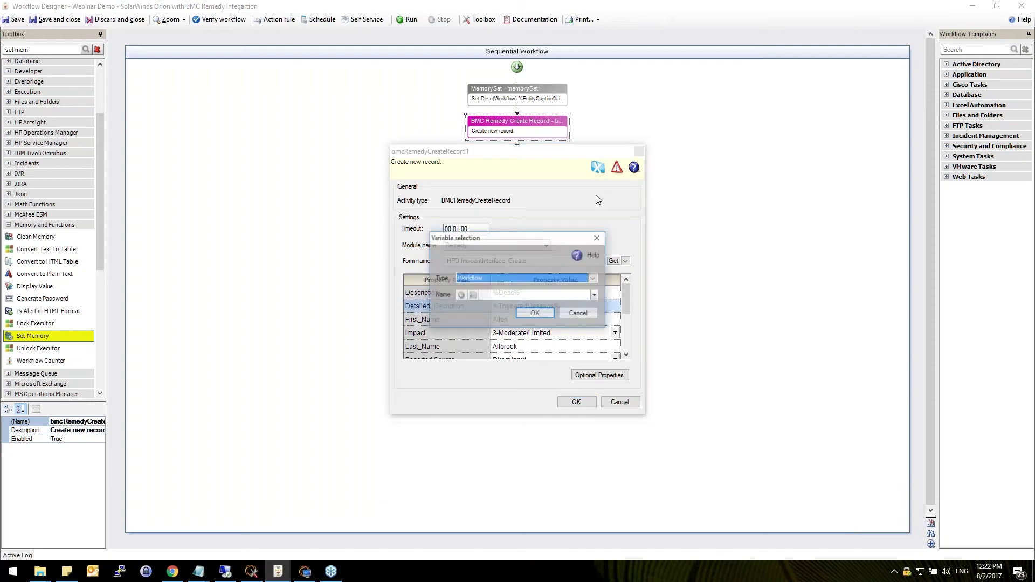
click(570, 277)
click(498, 296)
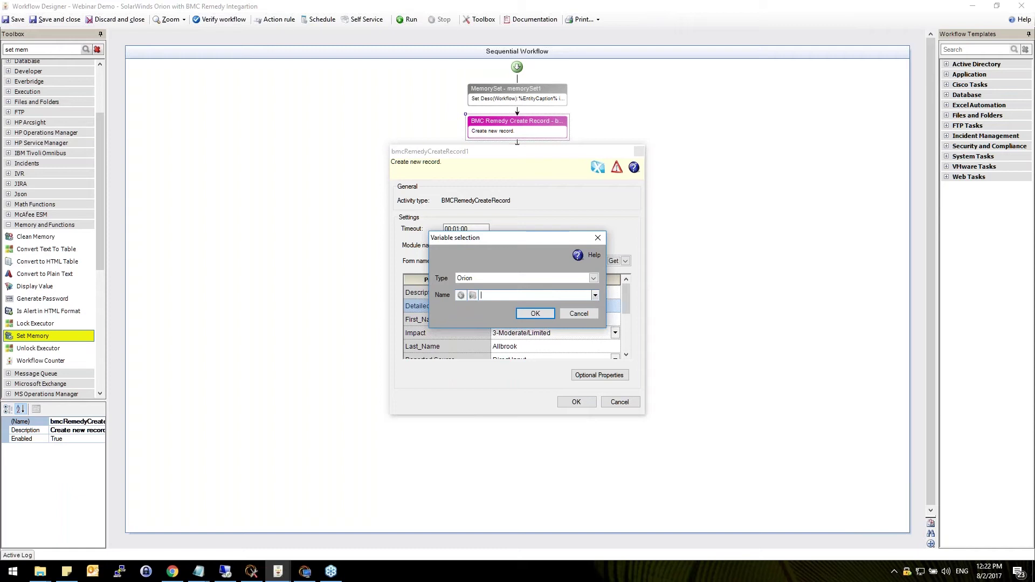
text(TriggeredDateTime)
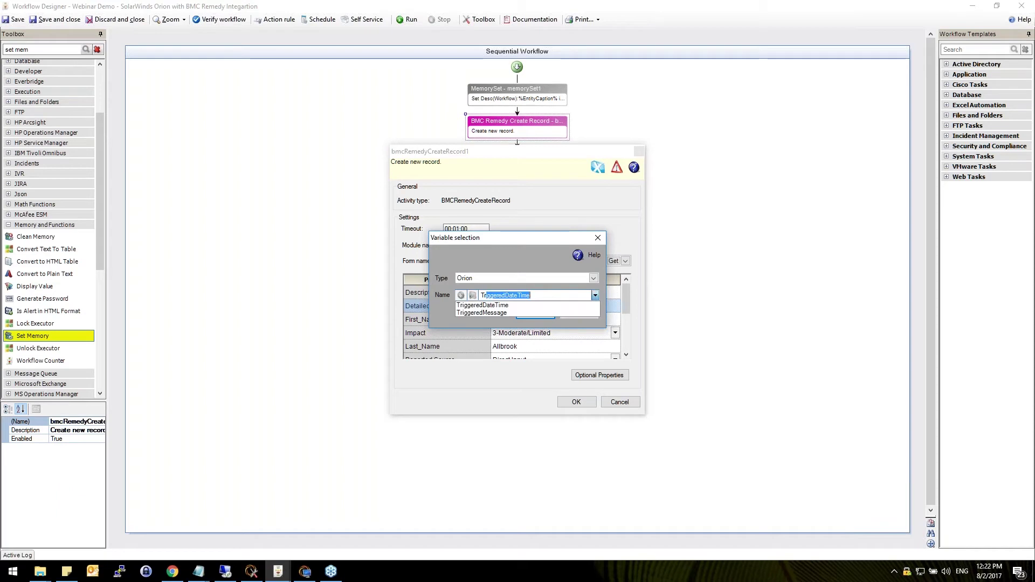
click(599, 237)
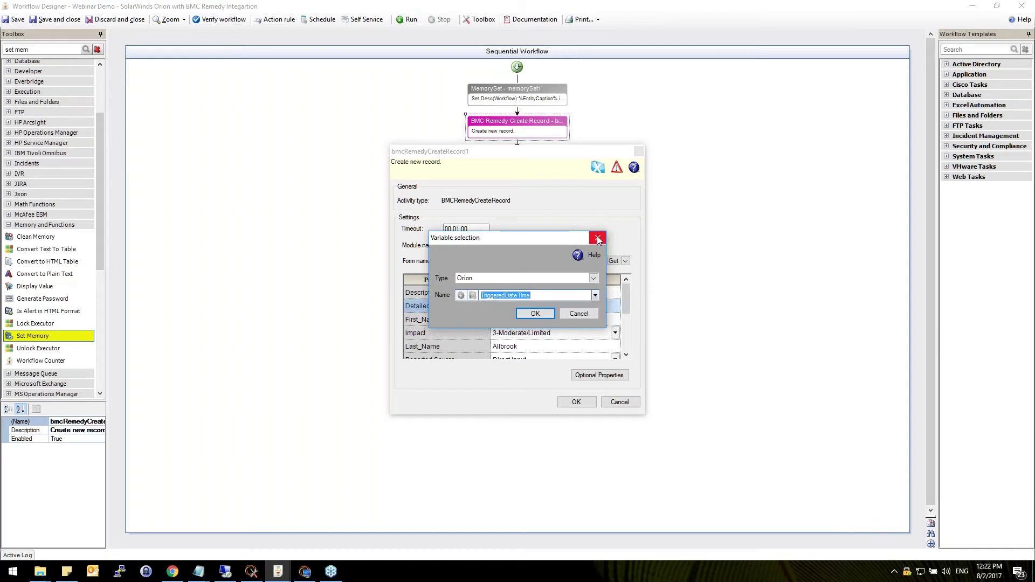
click(598, 238)
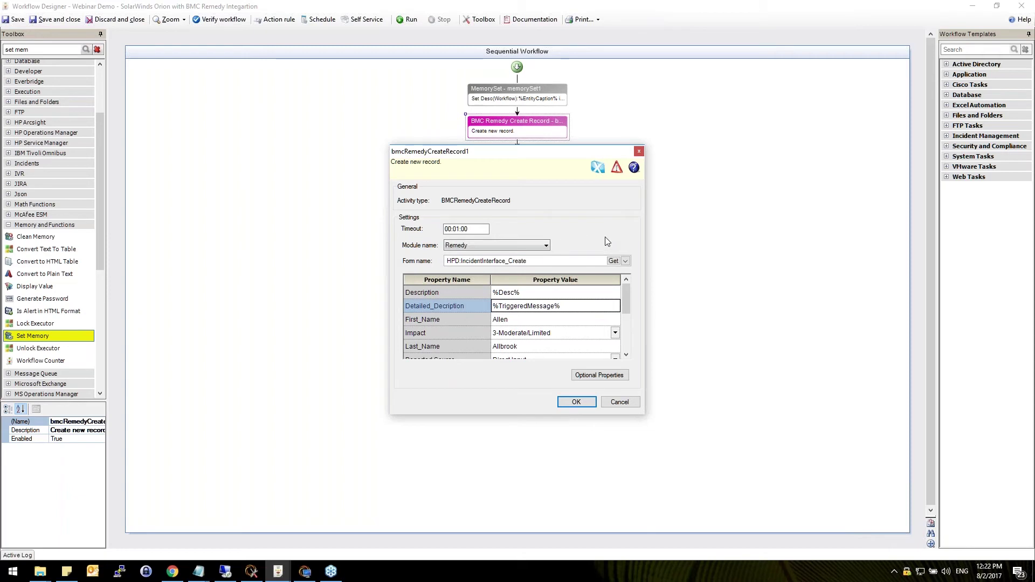
click(639, 151)
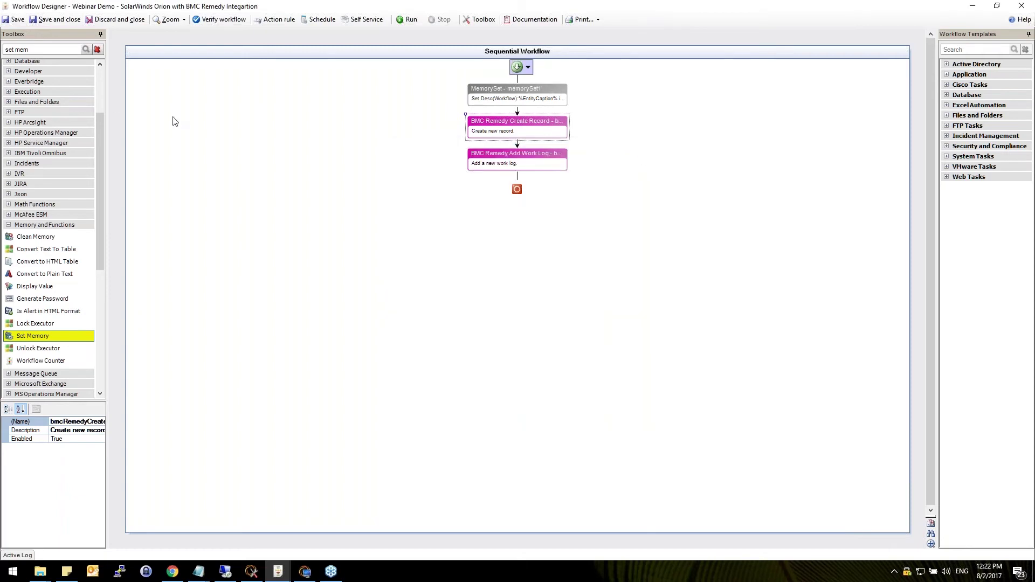
double_click(524, 159)
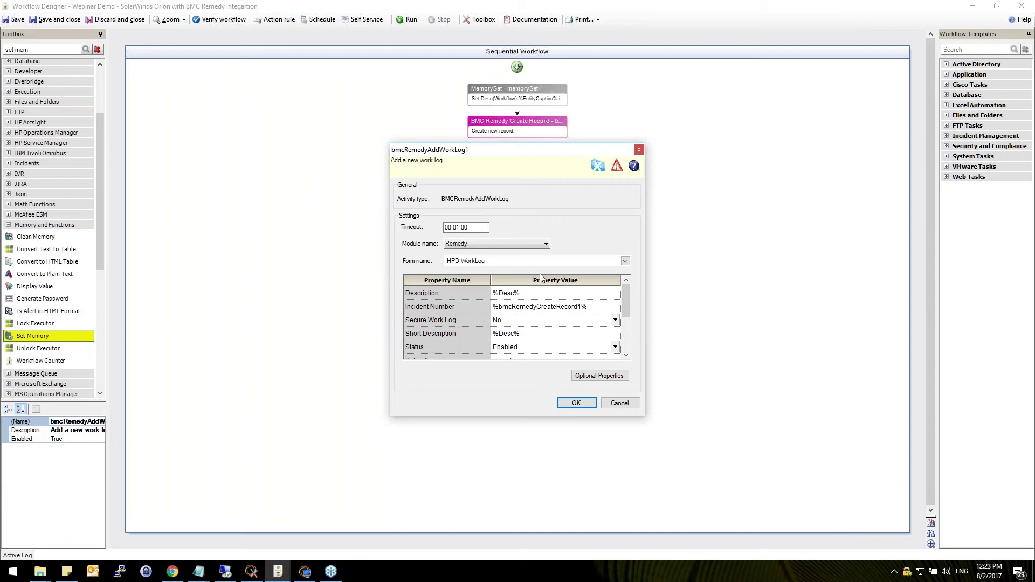
click(638, 151)
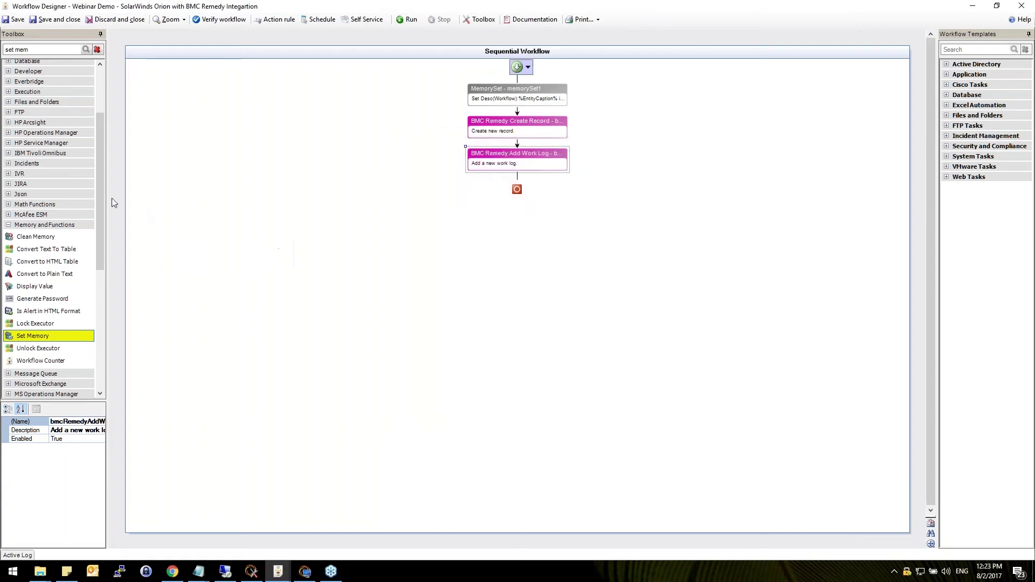
Step: Add an SLNPM Acknowledge Alert activity from Solarwinds NPM below BMC Remedy Add Work Log, with its settings open
drag(104, 193, 106, 284)
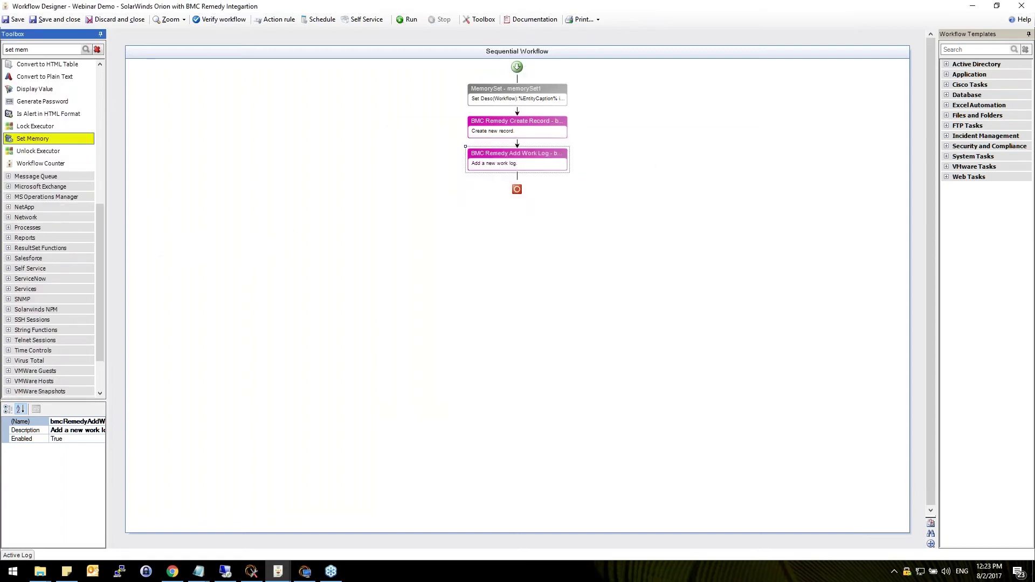
click(8, 309)
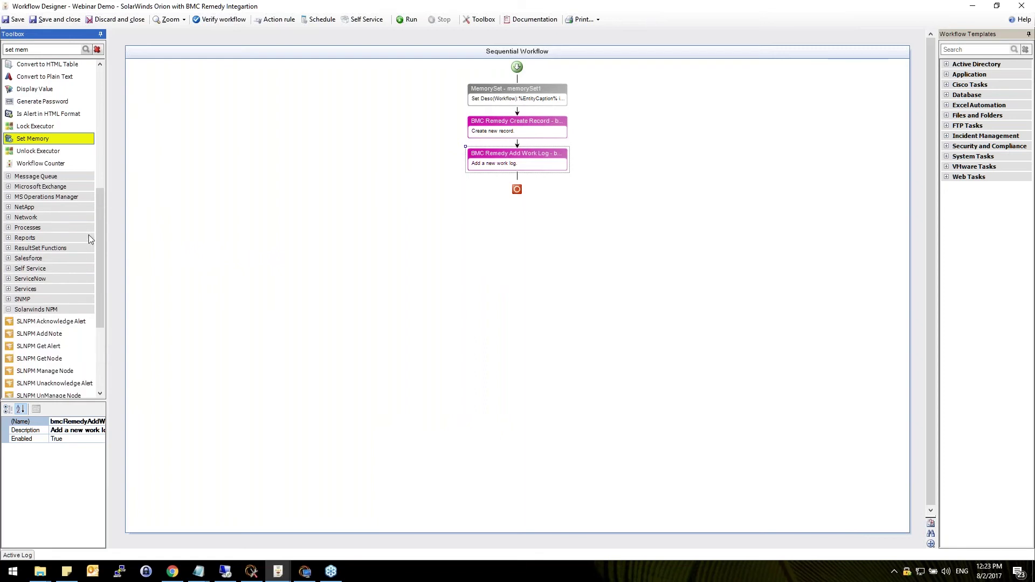
scroll(90, 239, down, 3)
drag(51, 266, 509, 178)
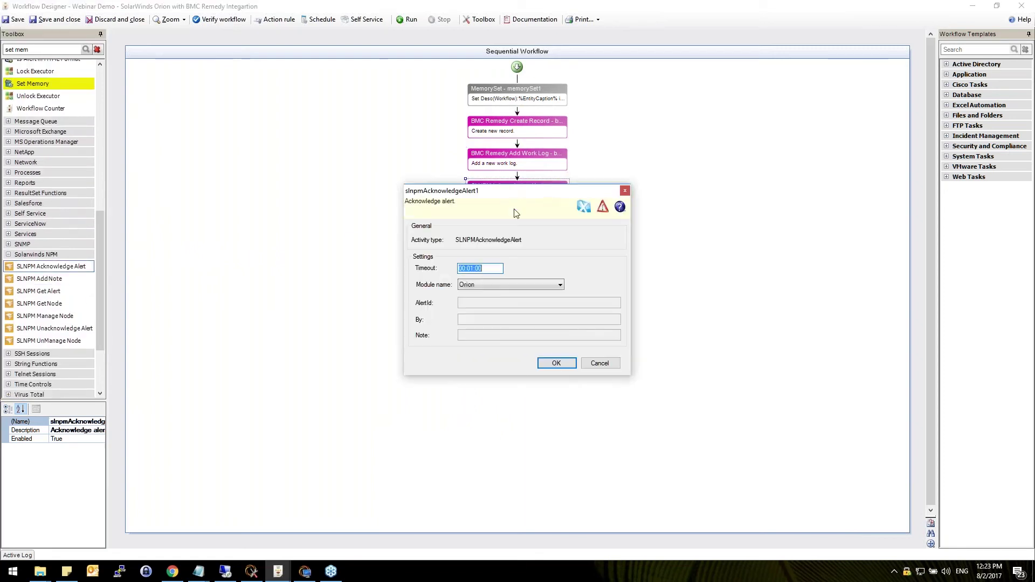
Step: Set the Acknowledge Alert activity's AlertId to the Orion variable AlertID
click(482, 301)
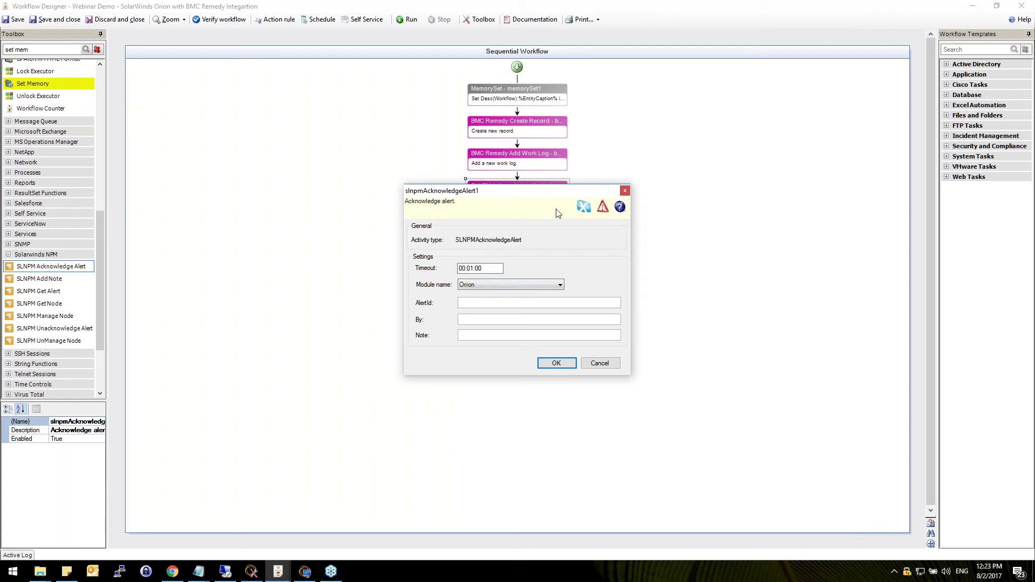
click(584, 207)
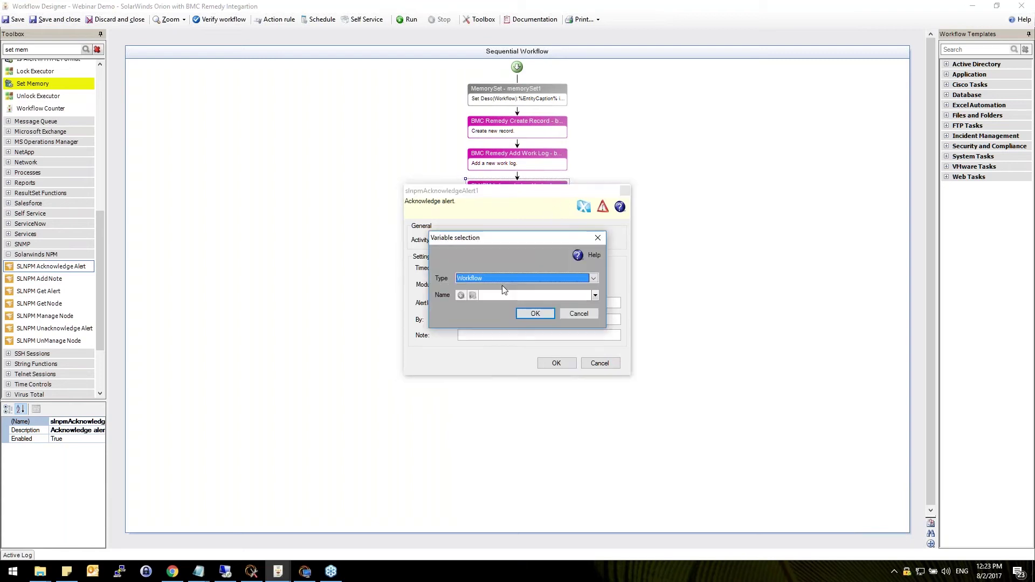
click(498, 279)
click(485, 298)
key(Tab)
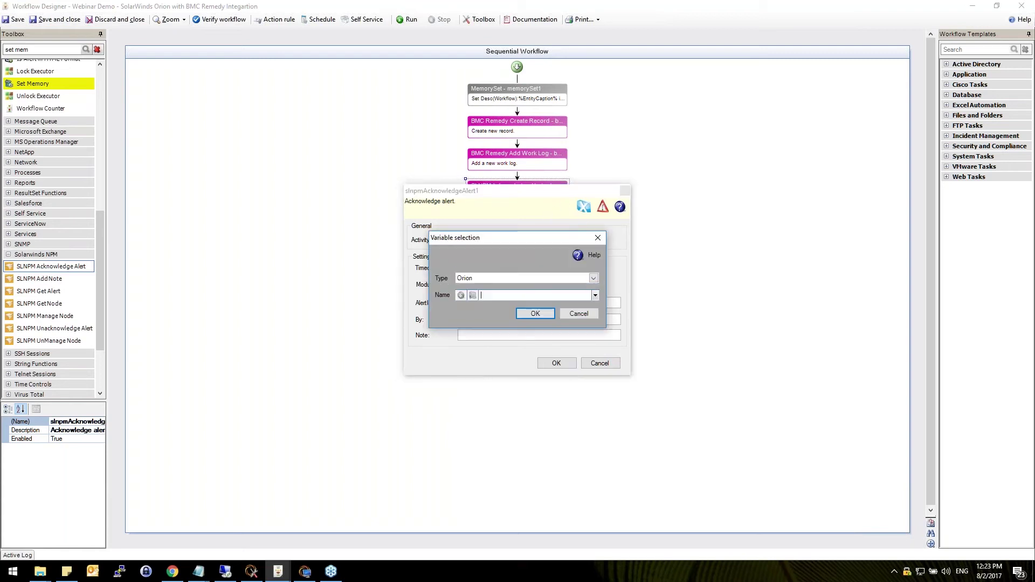
text(AlertActiveID)
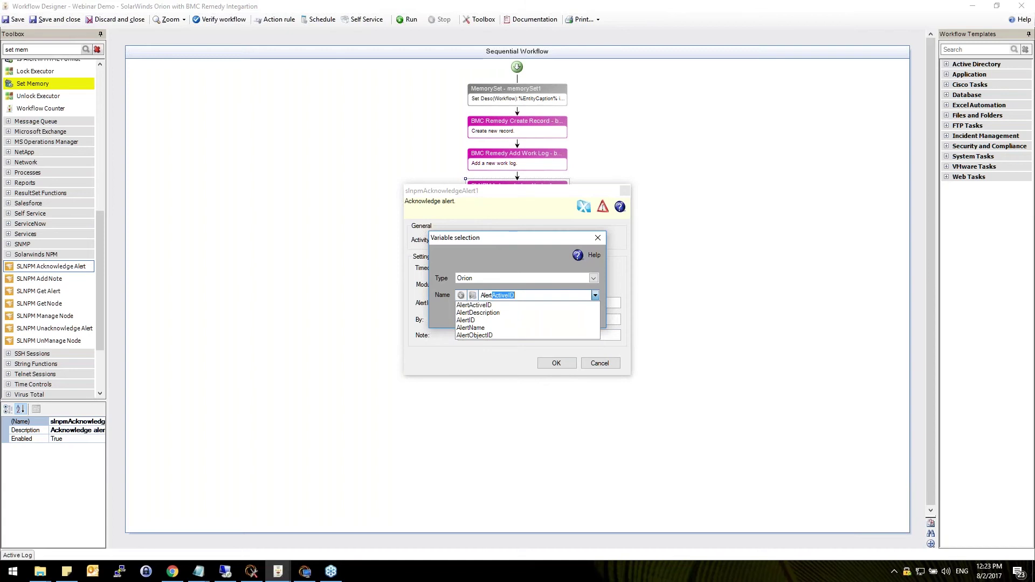
click(479, 320)
click(534, 312)
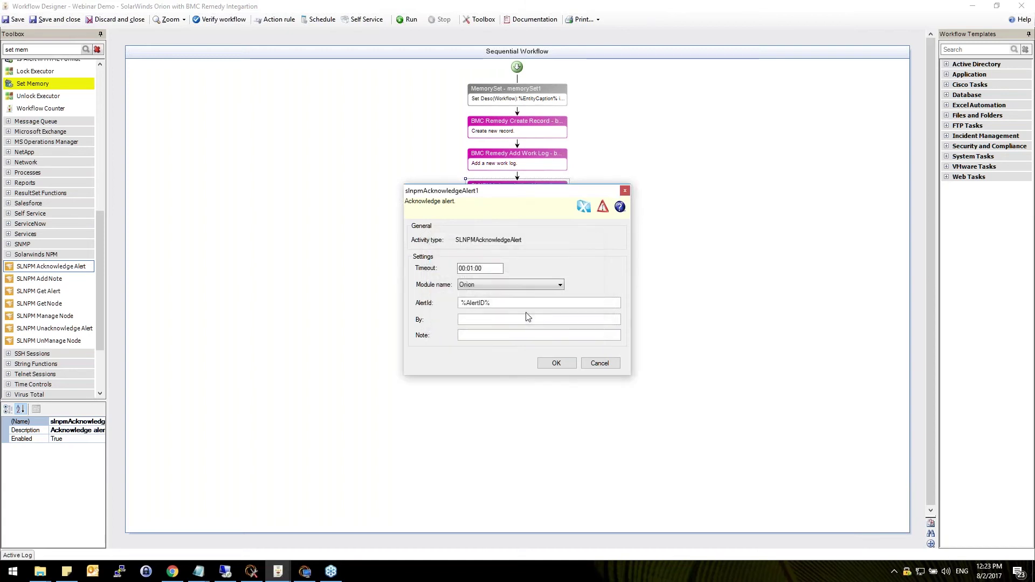
Step: Set the acknowledgement's By value to eyeShare, confirm the activity settings and save the workflow
click(500, 318)
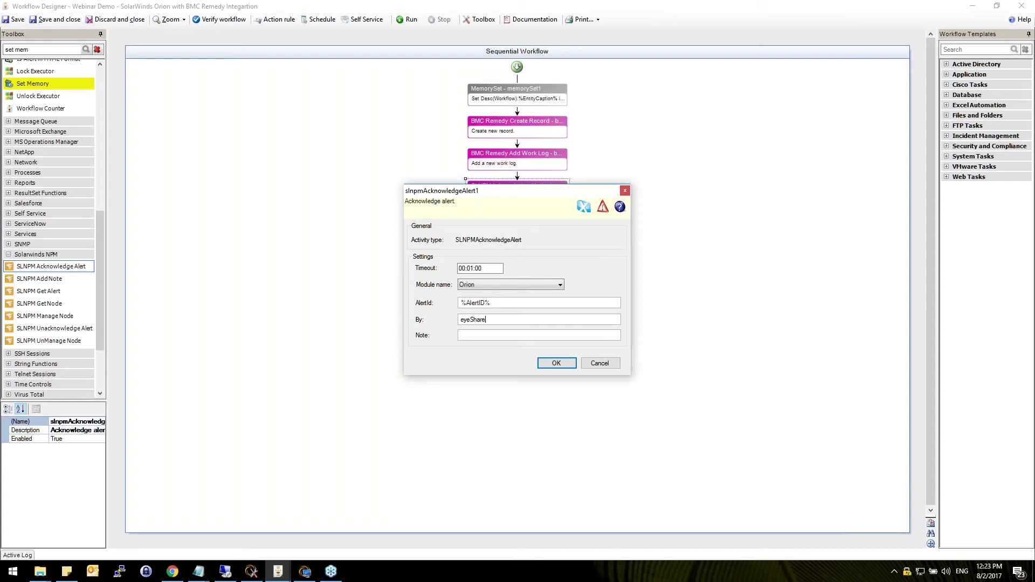
click(559, 361)
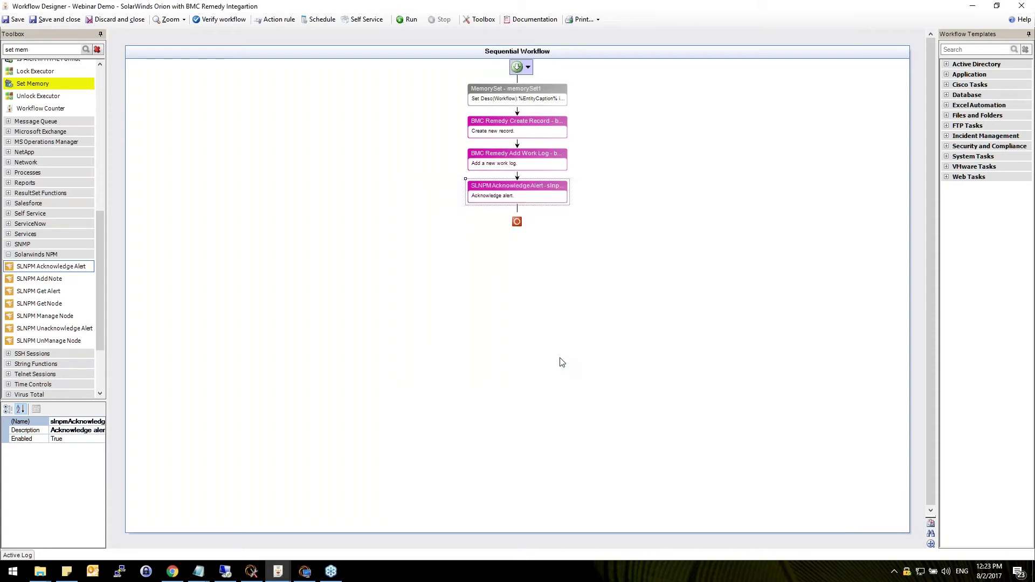
click(9, 233)
drag(100, 231, 105, 239)
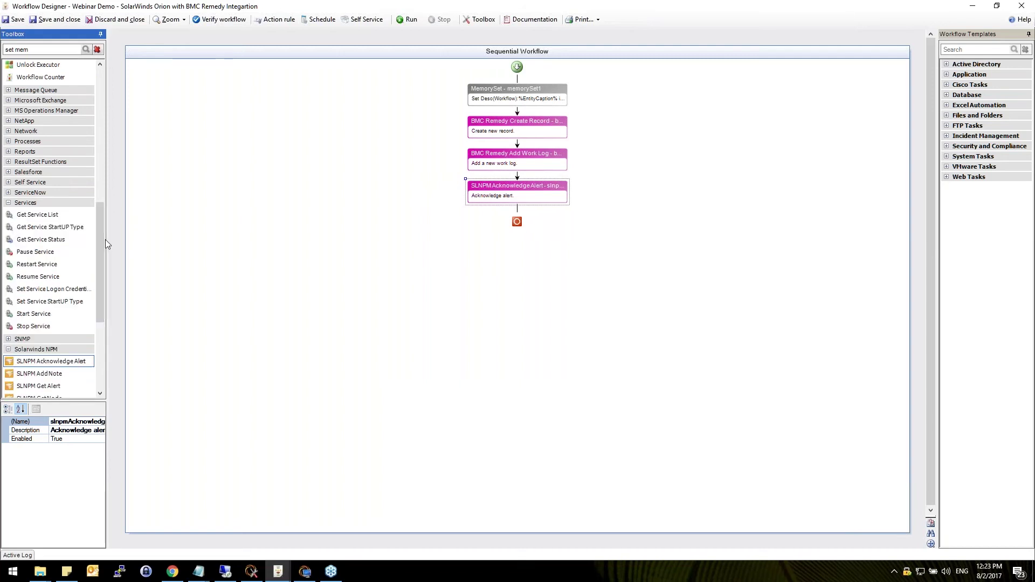
click(11, 203)
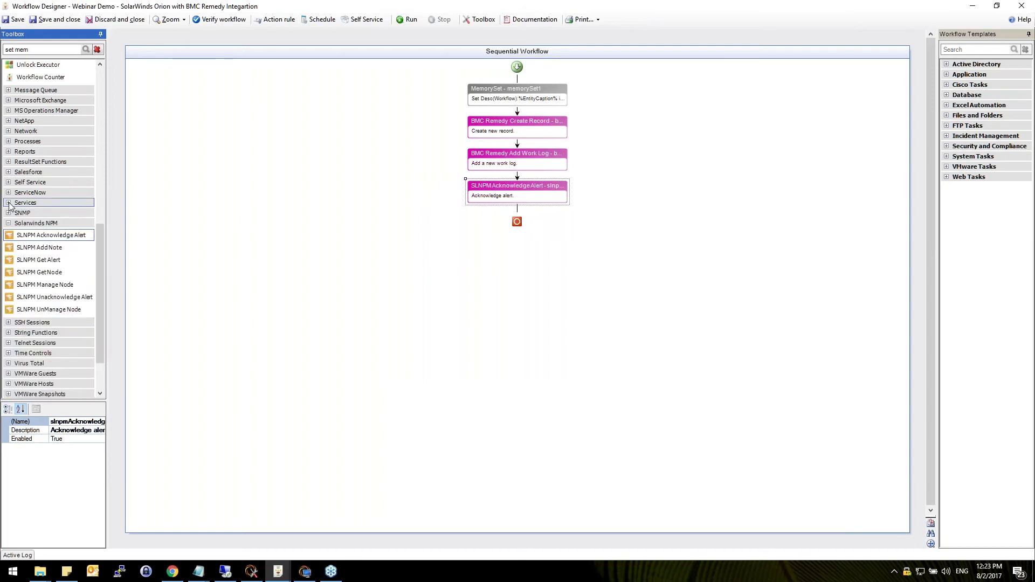
click(14, 21)
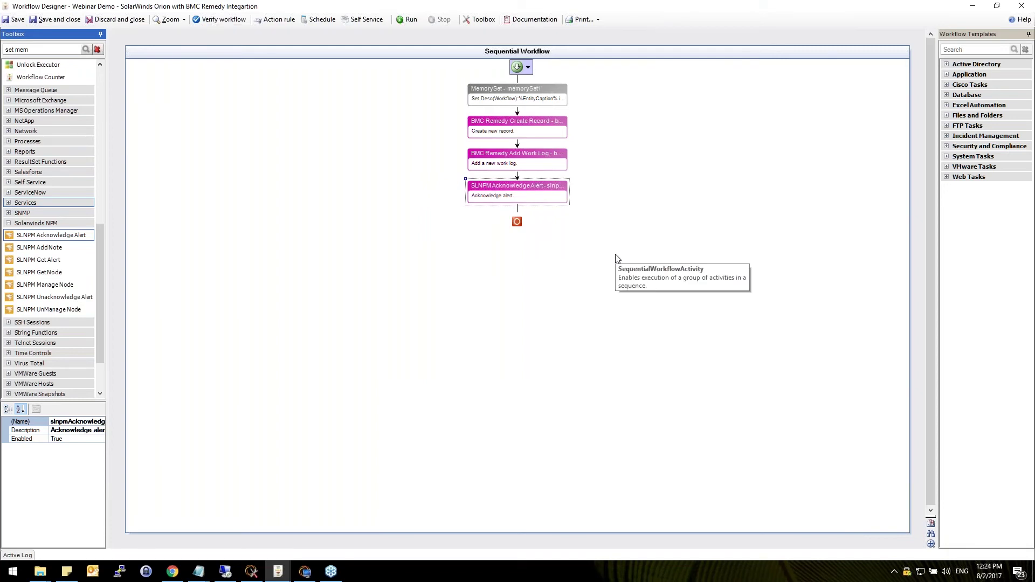
Step: Switch to the eyeShare console and start a new action rule named "Orion Alert - Create Record in Remedy"
click(258, 572)
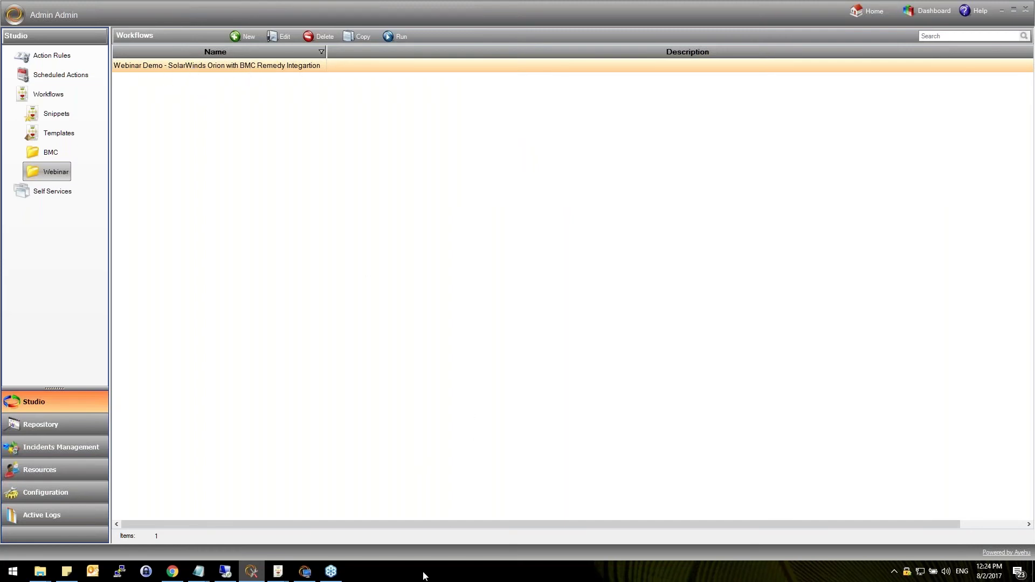
click(58, 55)
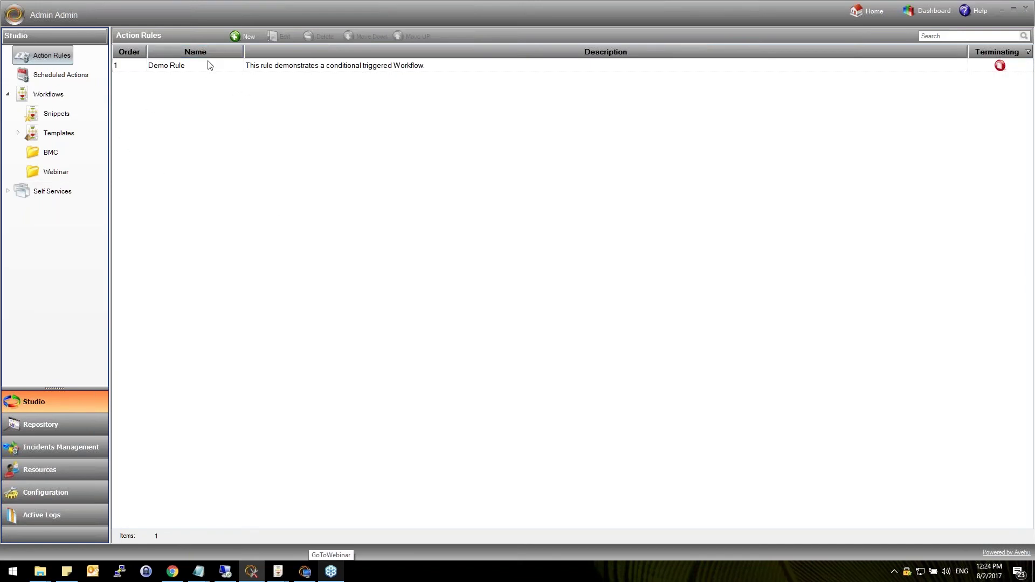
click(243, 37)
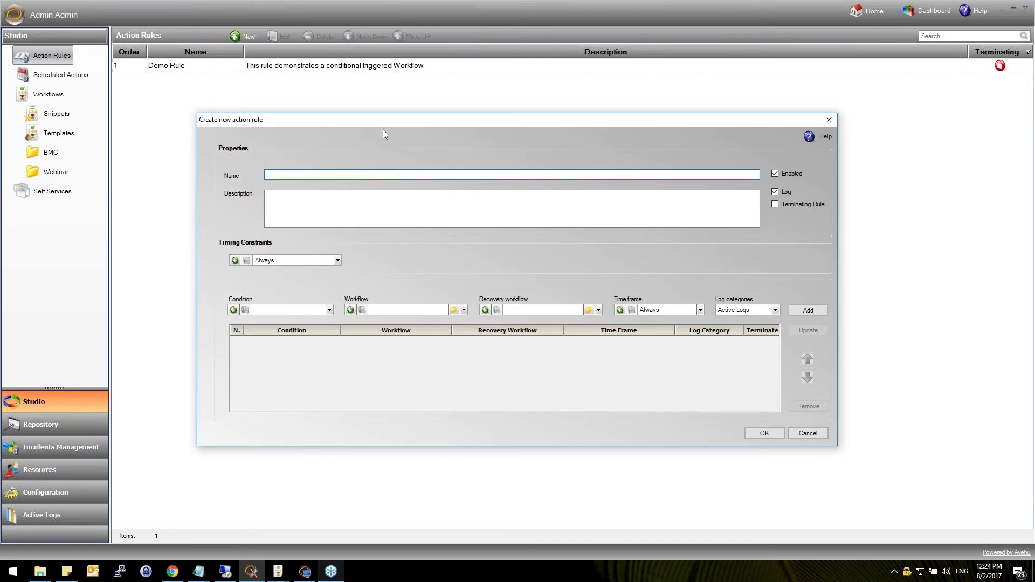
text(Or)
text(ion Alert - Create Record in Remedy)
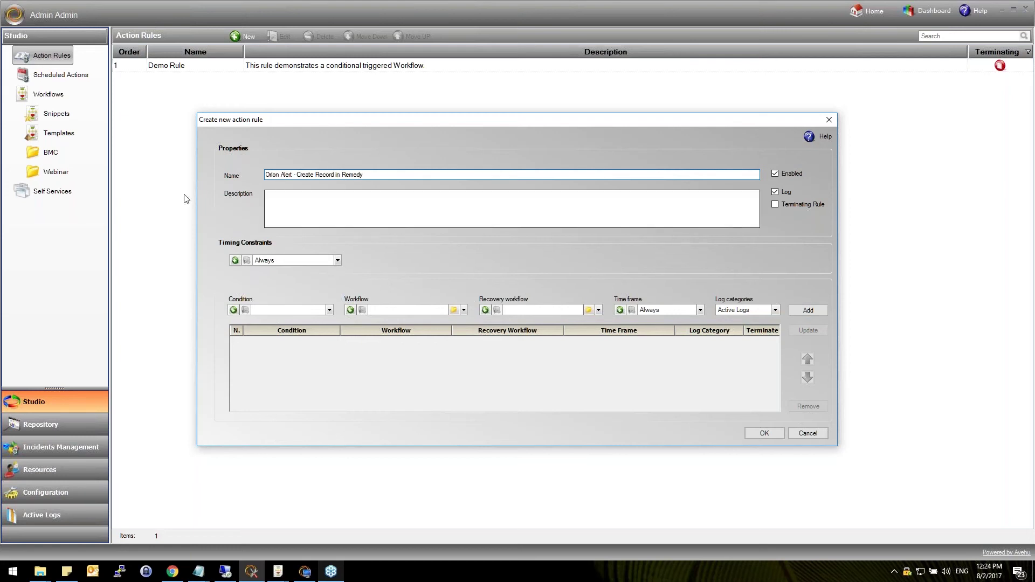
Step: Start a new condition for the rule and name it "Orion Alert - IIS is down"
click(234, 309)
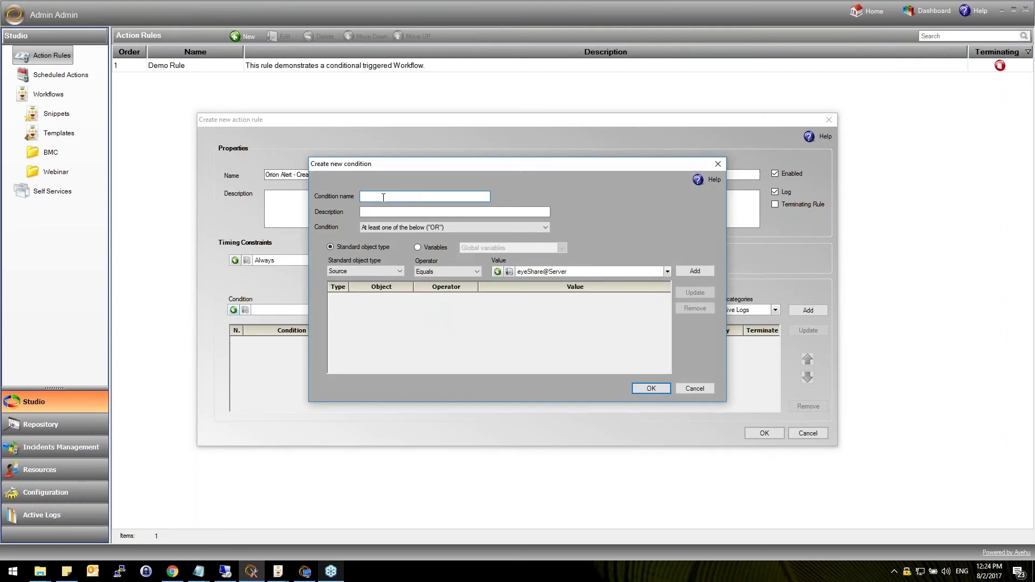
click(717, 164)
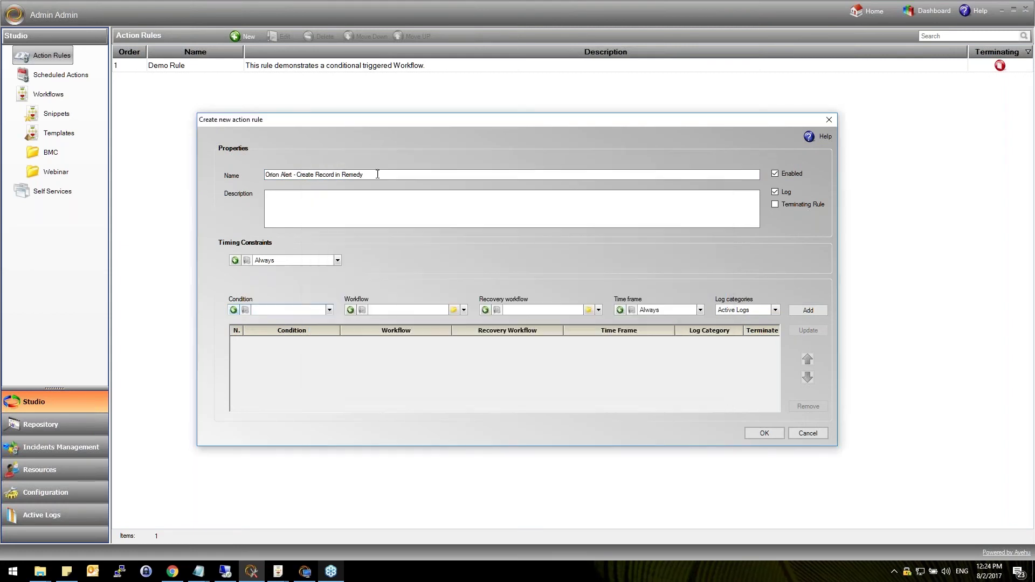
click(233, 310)
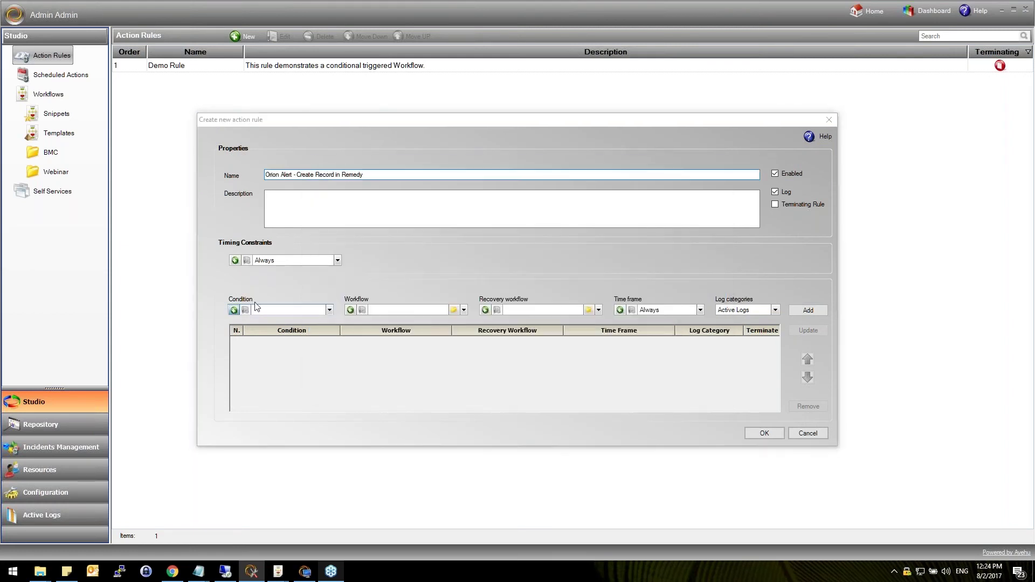
text(Orion Alert - Create Record in Remedy)
drag(390, 196, 521, 198)
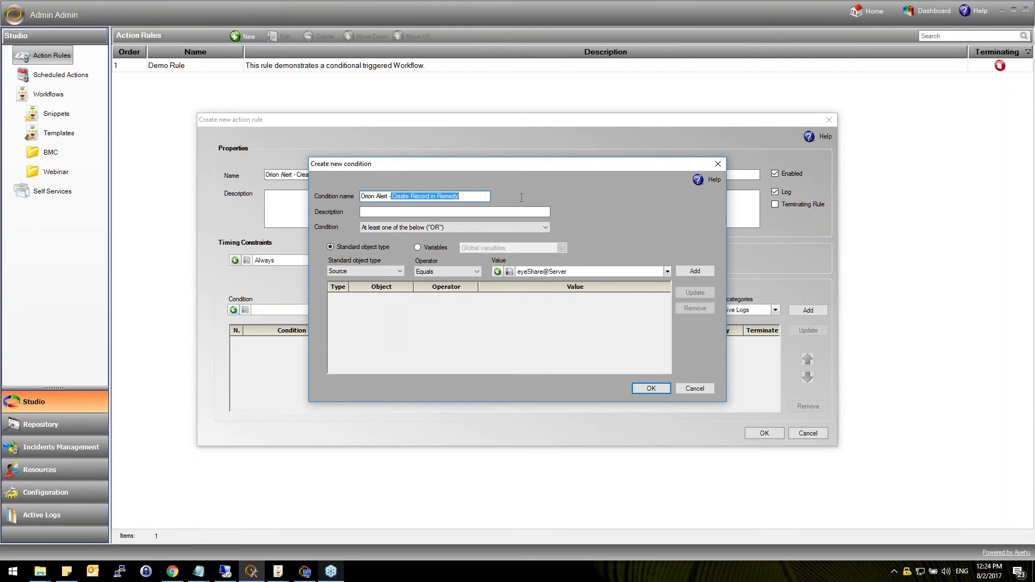
key(BackSpace)
Step: Add a condition entry requiring the Orion variable EntityCaption to equal "Microsoft IIS", and save the condition
click(431, 248)
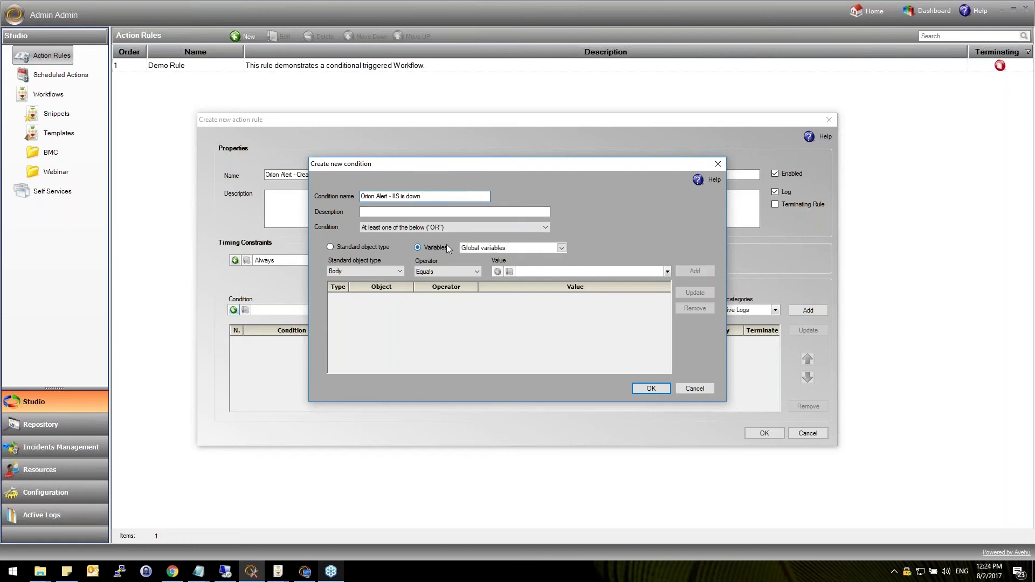
click(492, 247)
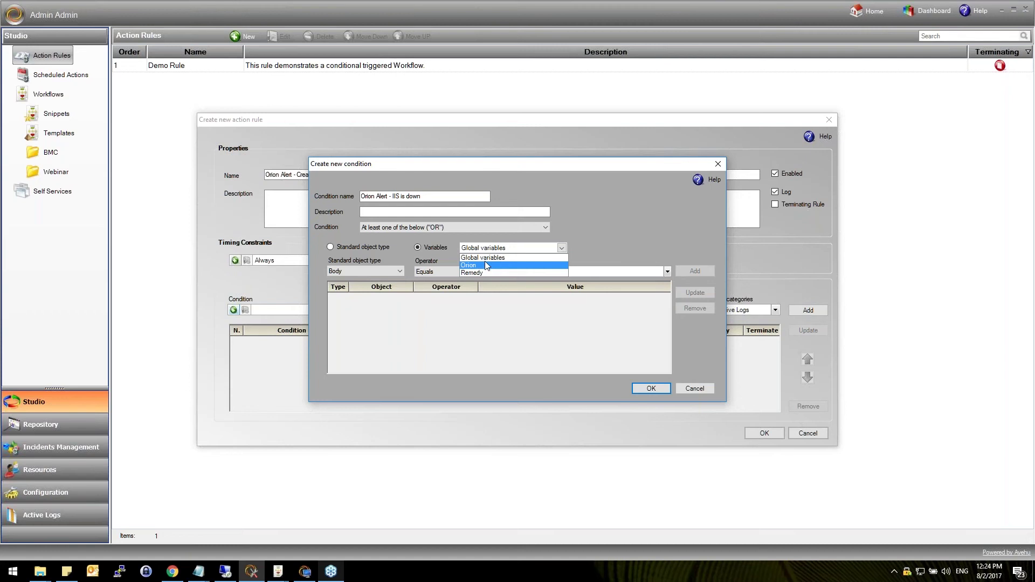
click(487, 262)
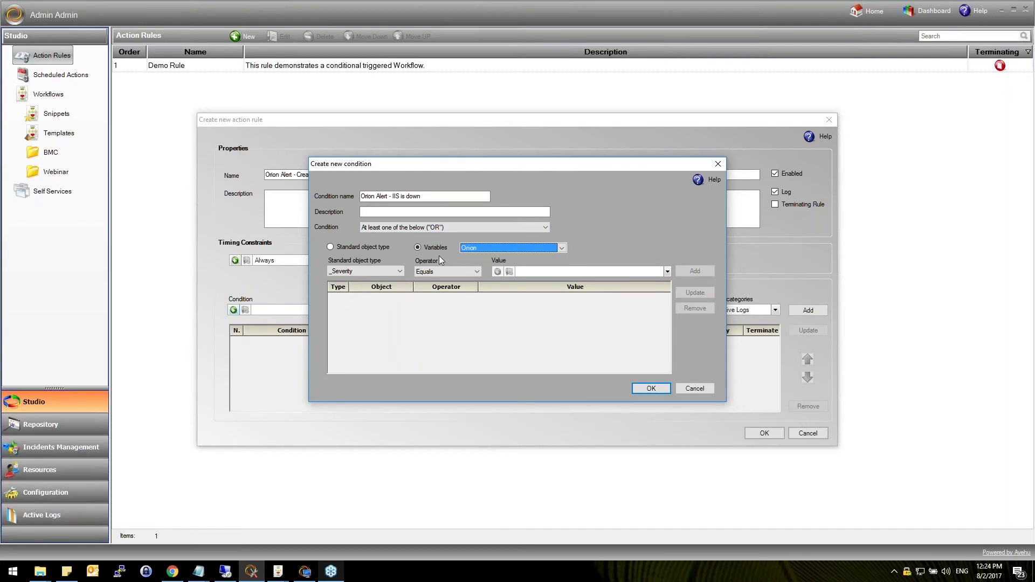
click(363, 274)
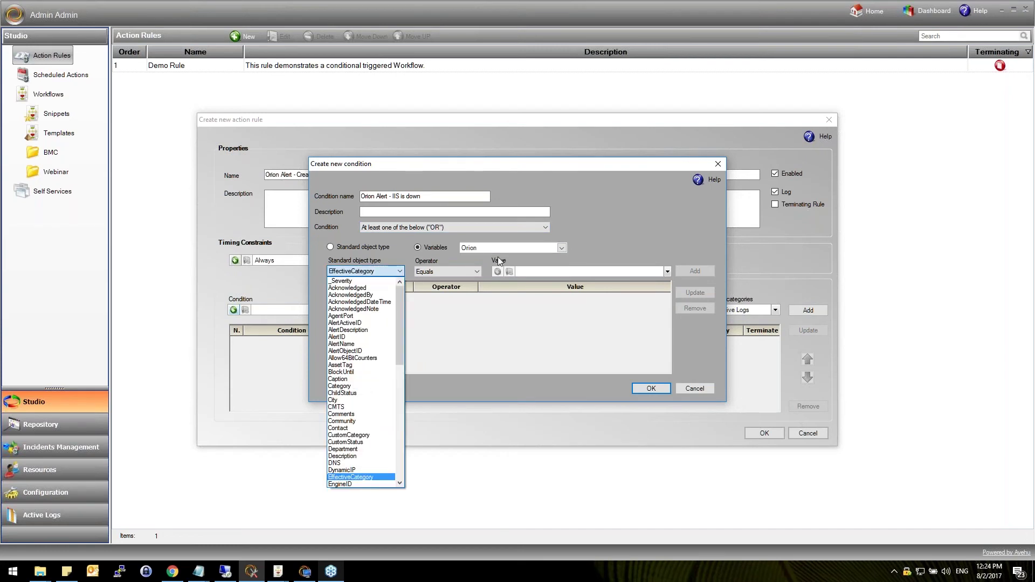
scroll(401, 485, down, 5)
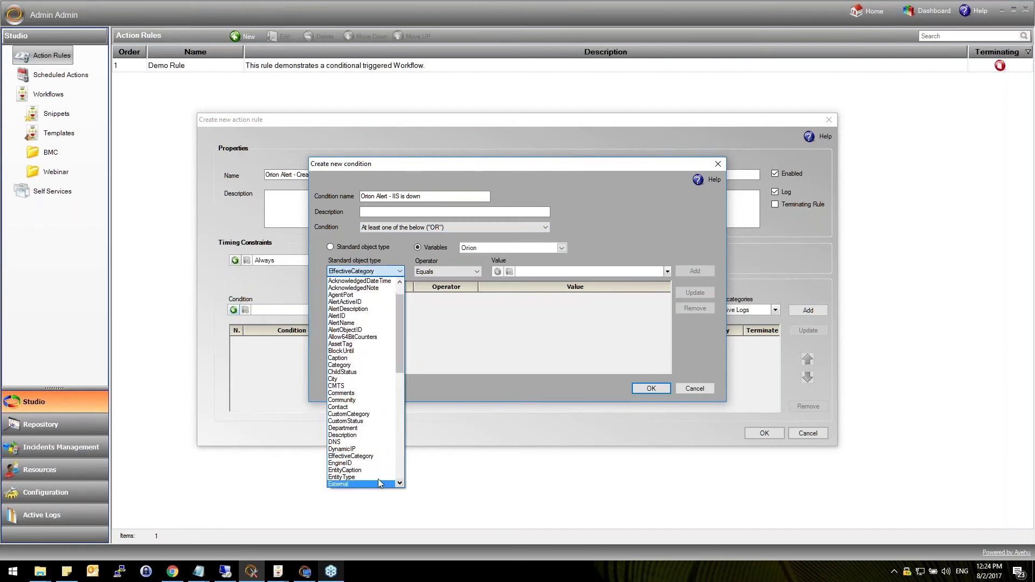
click(358, 477)
click(526, 274)
text(Microsoft IIS)
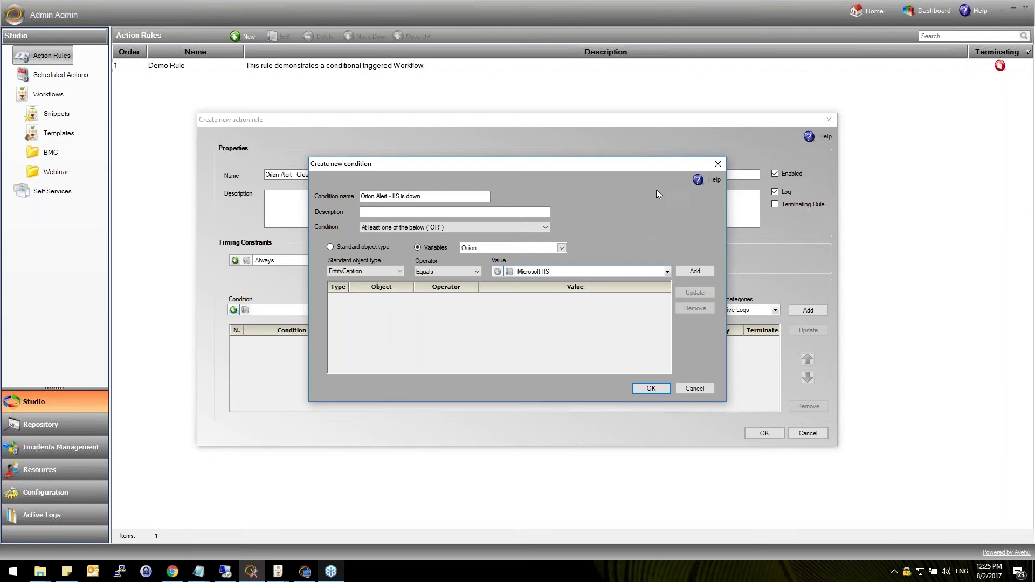
click(695, 271)
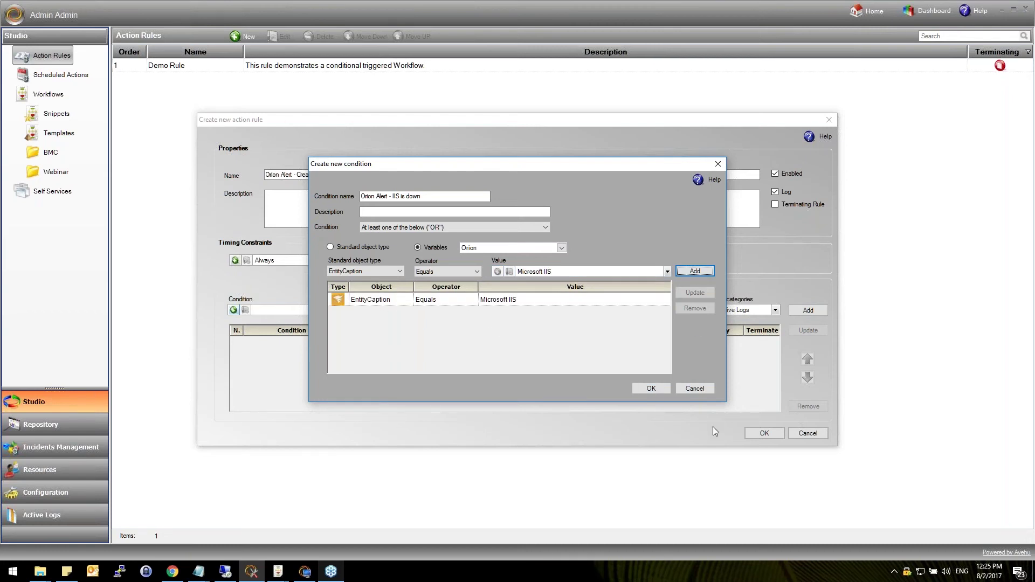
click(651, 388)
Step: Pair the IIS condition with the workflow "Webinar Demo - SolarWinds Orion with BMC Remedy Integartion" in the rule and save the rule
click(464, 309)
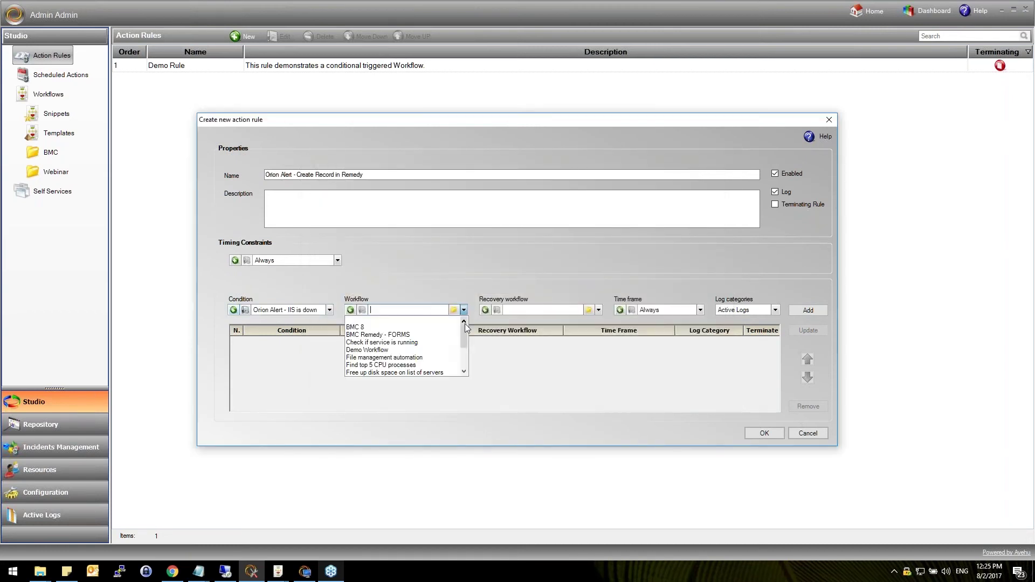
drag(466, 344, 465, 362)
click(410, 365)
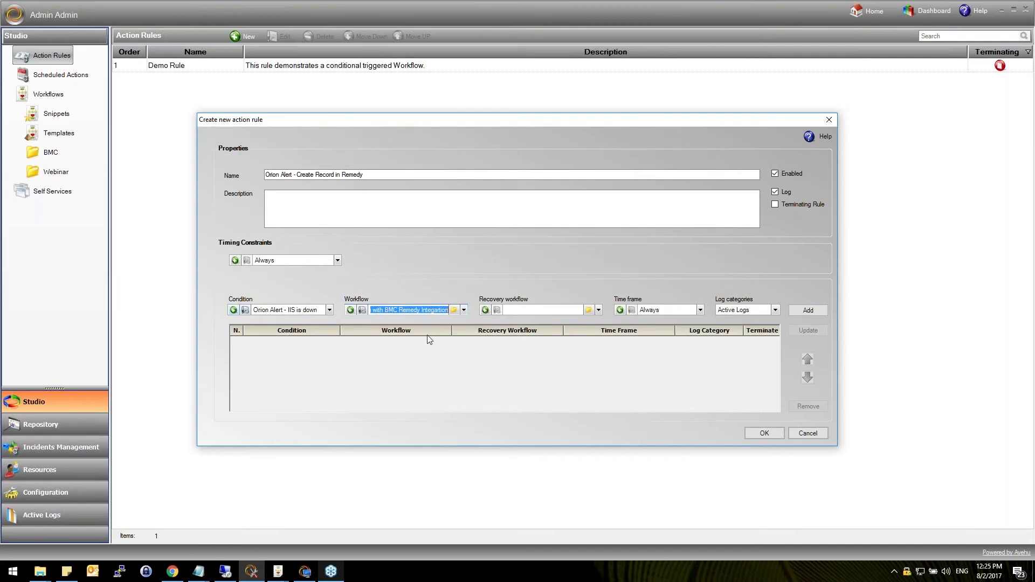
click(808, 310)
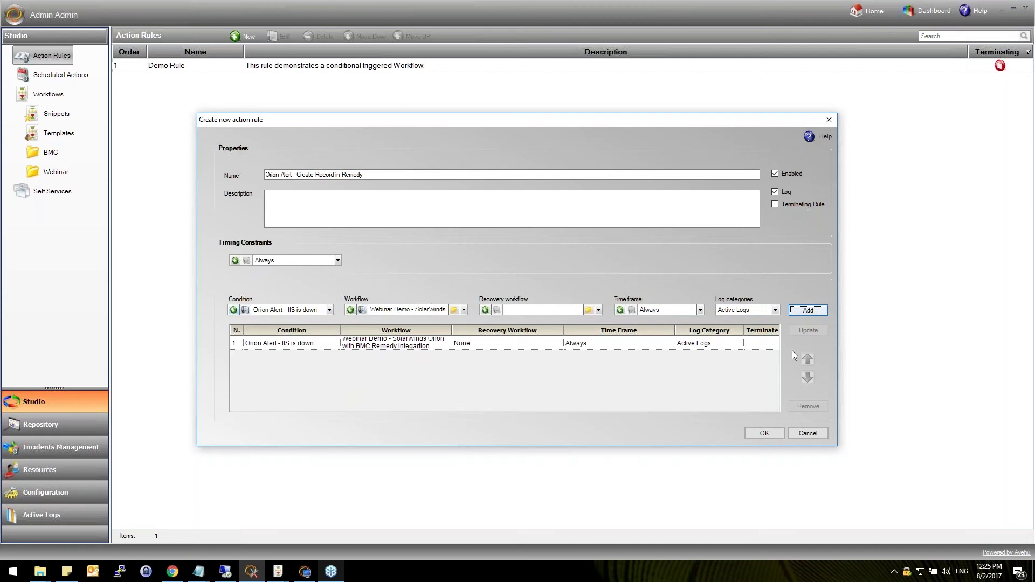
click(269, 343)
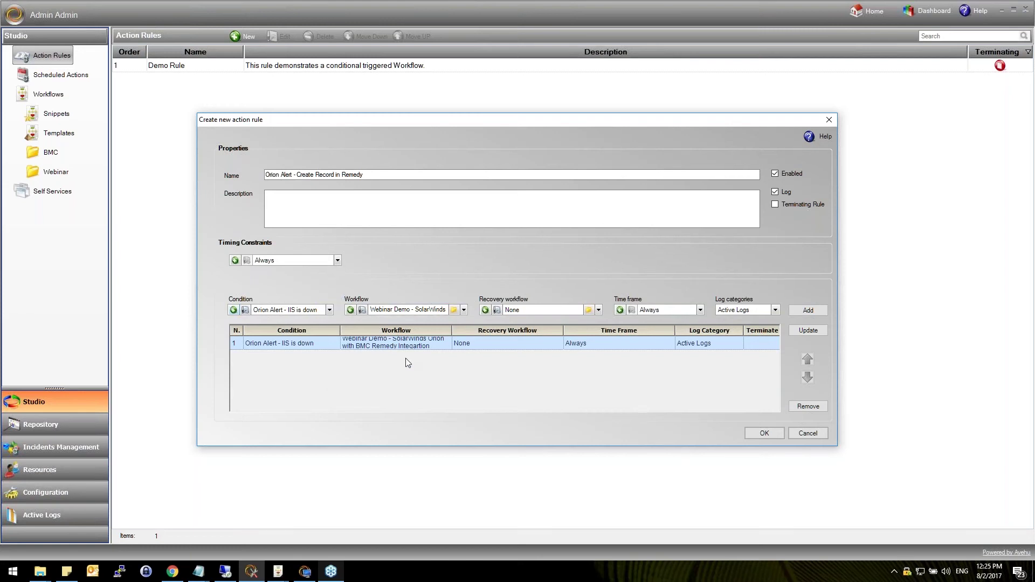
click(764, 433)
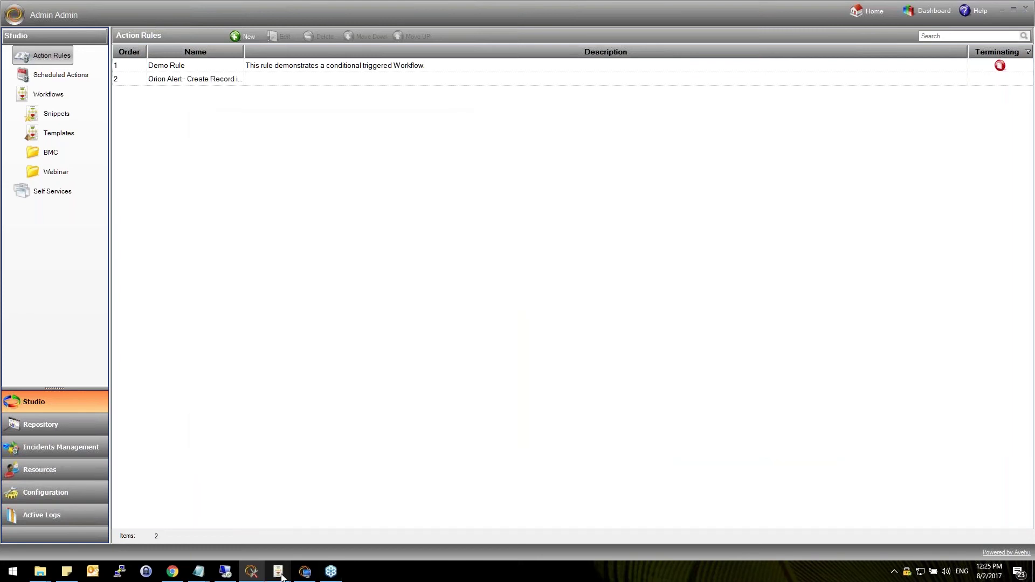
Step: Bring the remote server's Services list into view in Remote Desktop, and switch to the Orion Summary Home page in Chrome
mouse_move(278, 570)
click(250, 555)
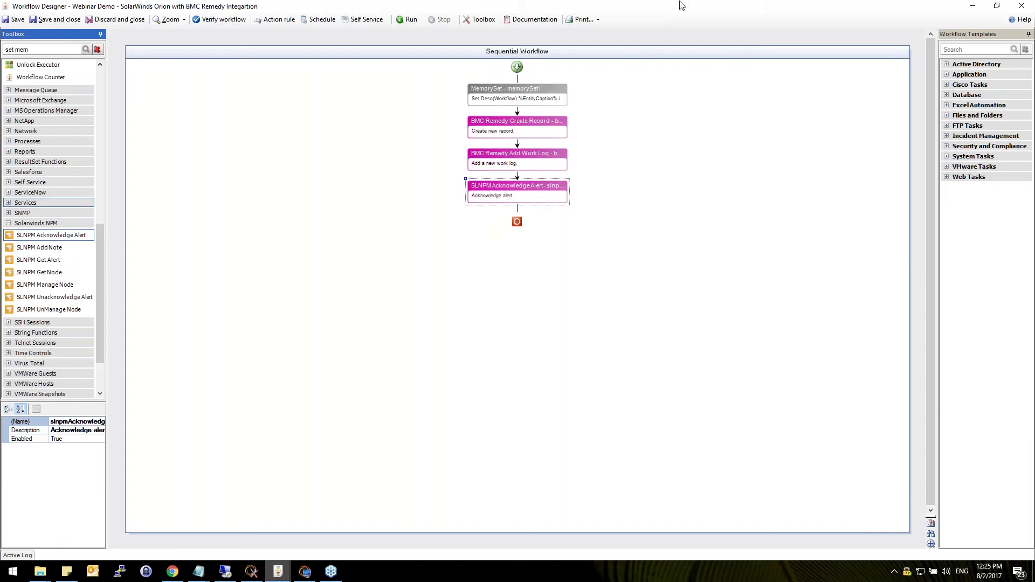
click(629, 167)
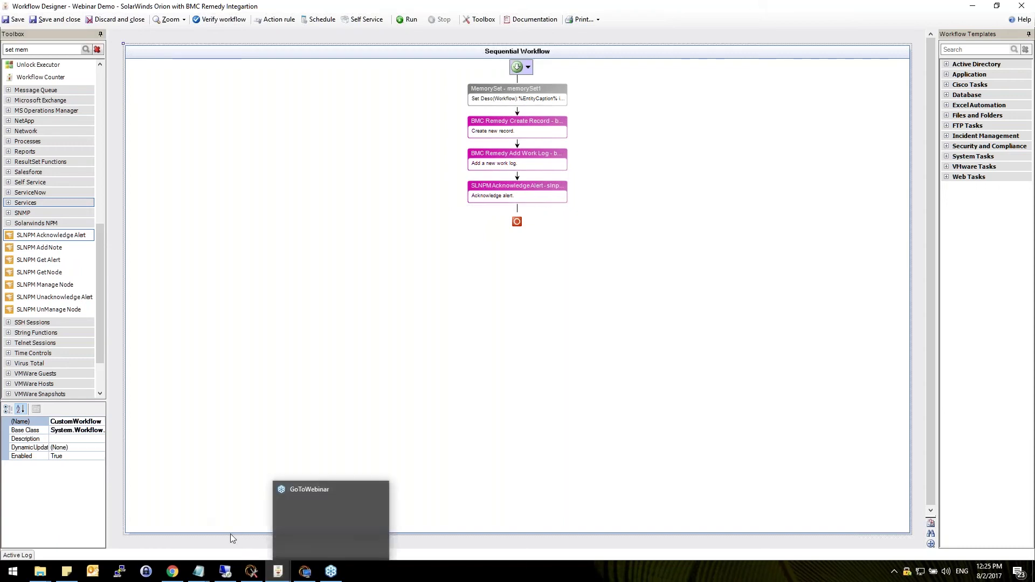
click(225, 571)
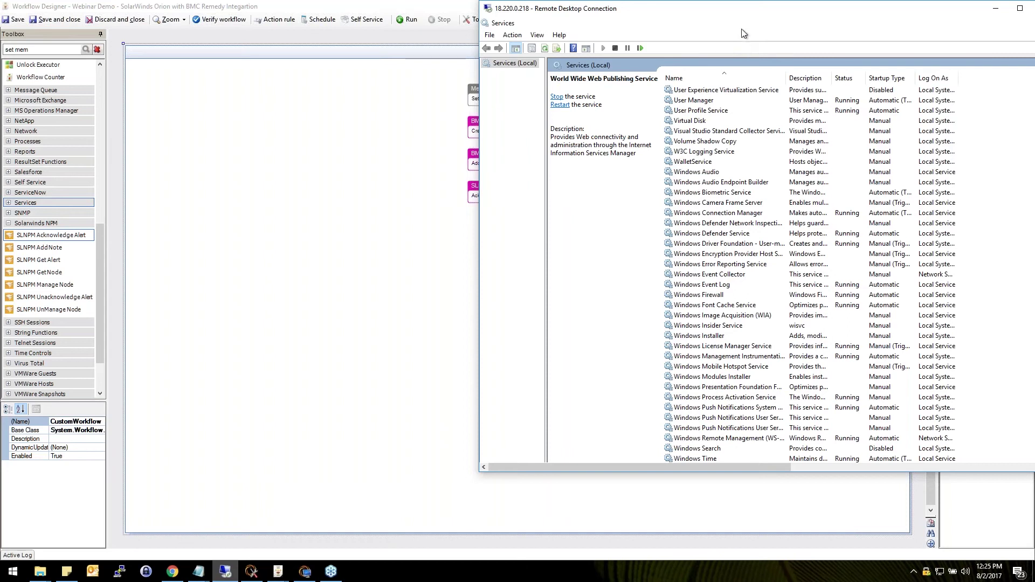
drag(740, 16, 707, 18)
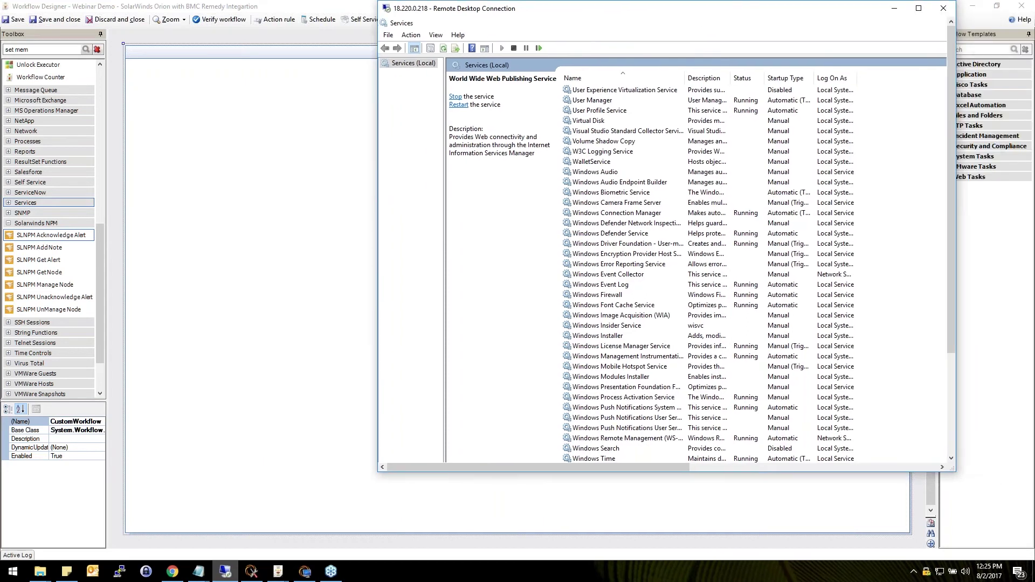
click(180, 573)
click(56, 6)
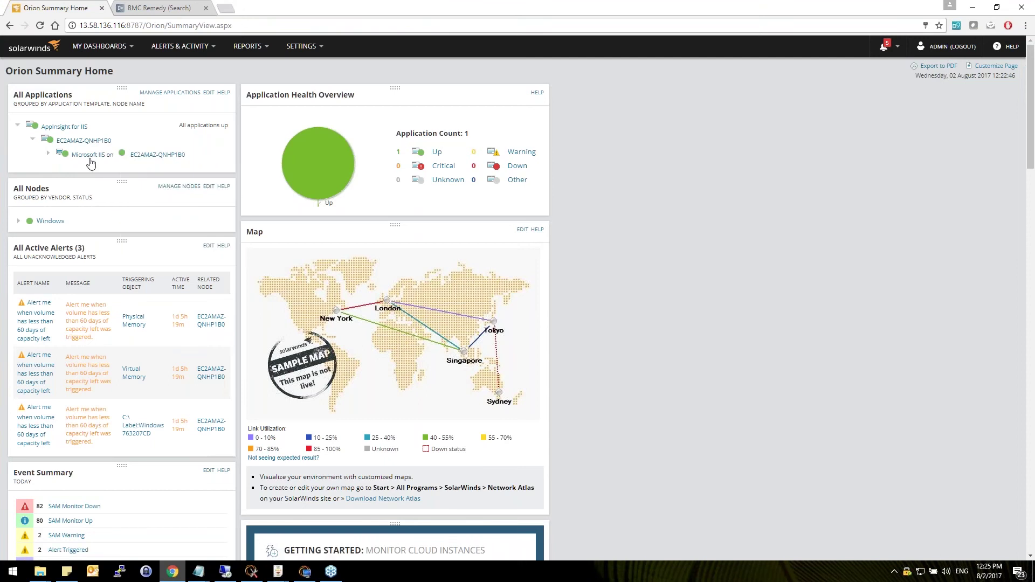
Step: Switch to the remote server's Services list in Remote Desktop and stop the World Wide Web Publishing Service
mouse_move(90, 163)
click(225, 571)
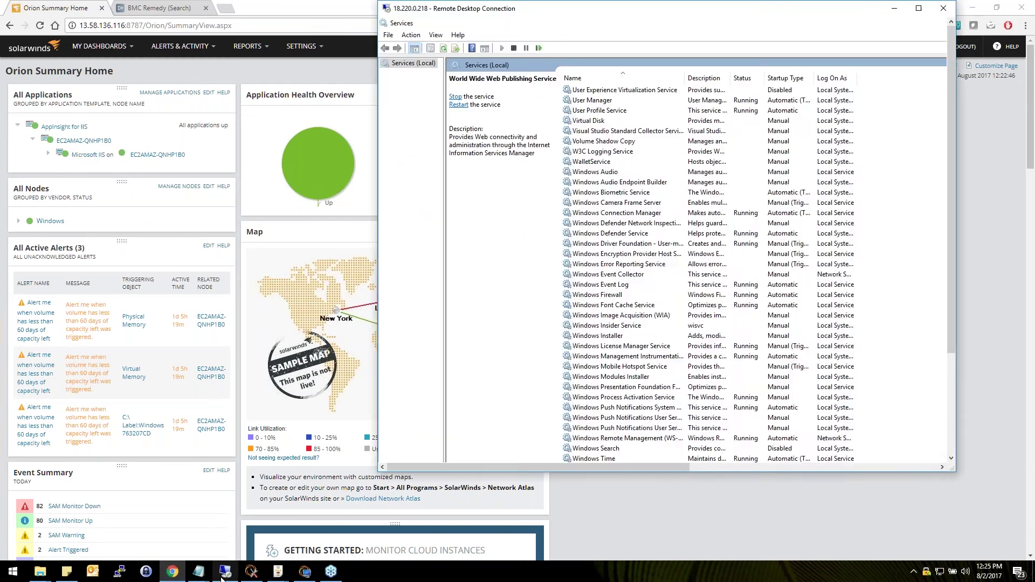
click(649, 428)
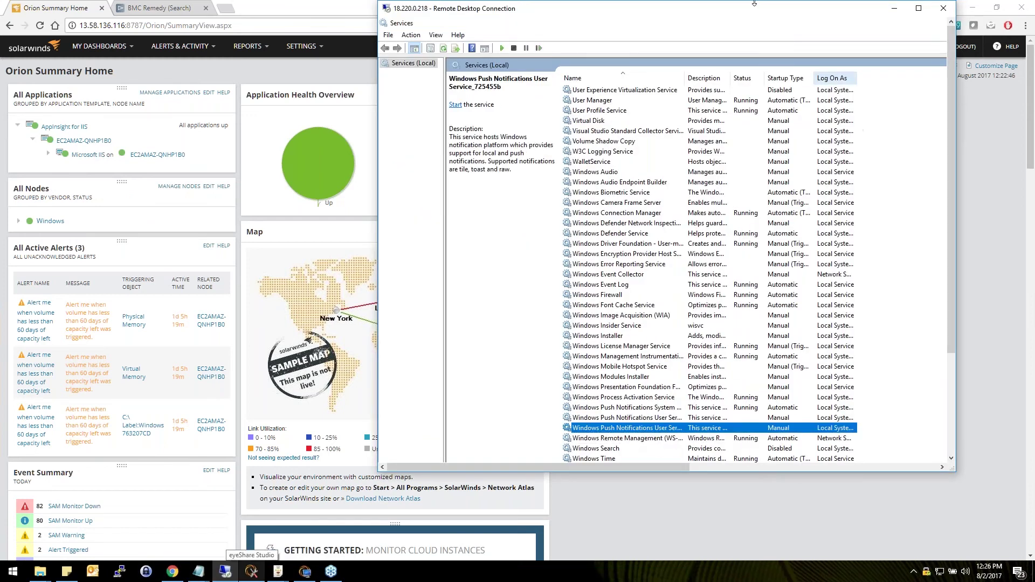
drag(646, 8, 482, 16)
drag(782, 306, 782, 397)
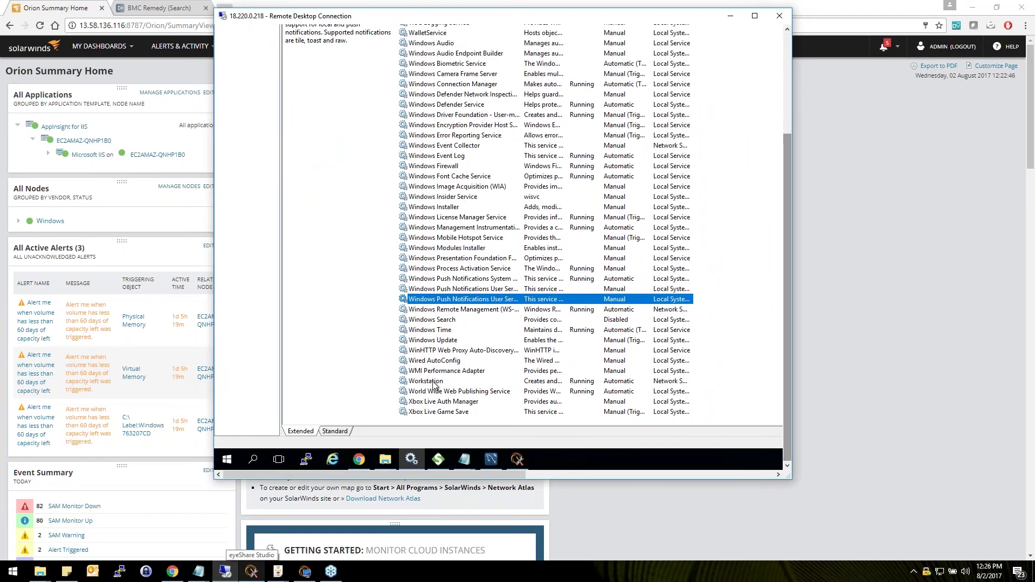
click(455, 392)
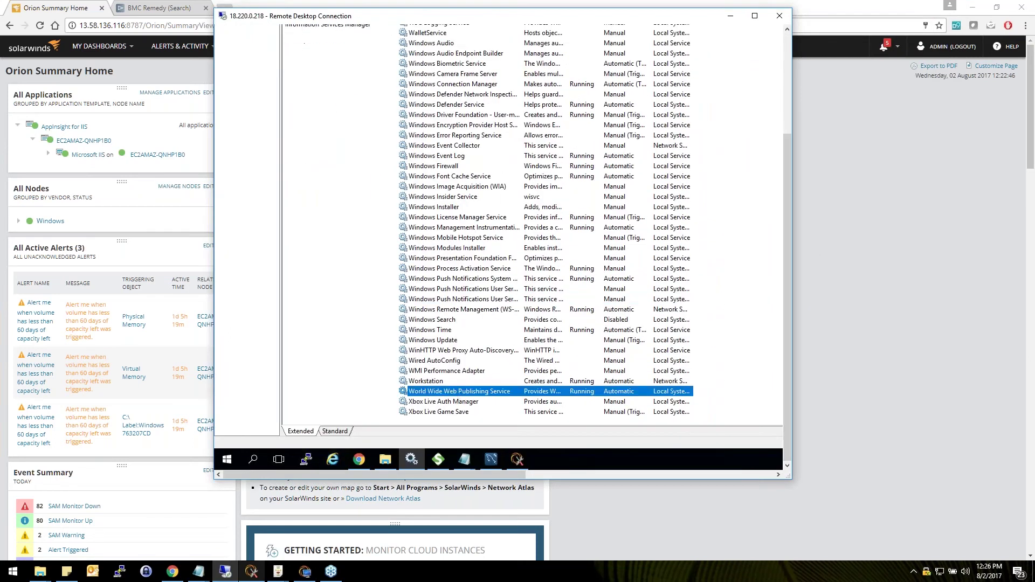
right_click(517, 392)
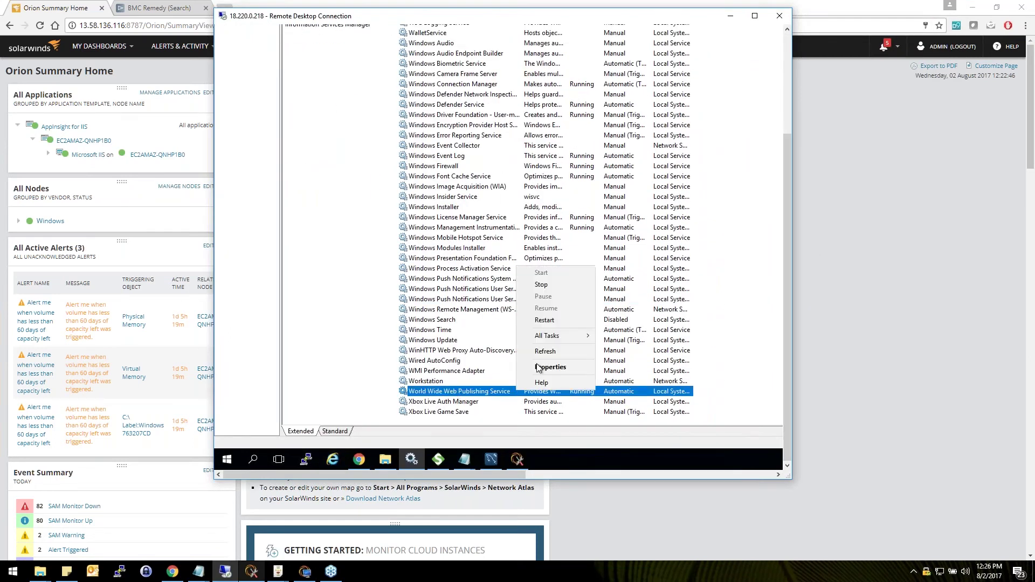
click(560, 284)
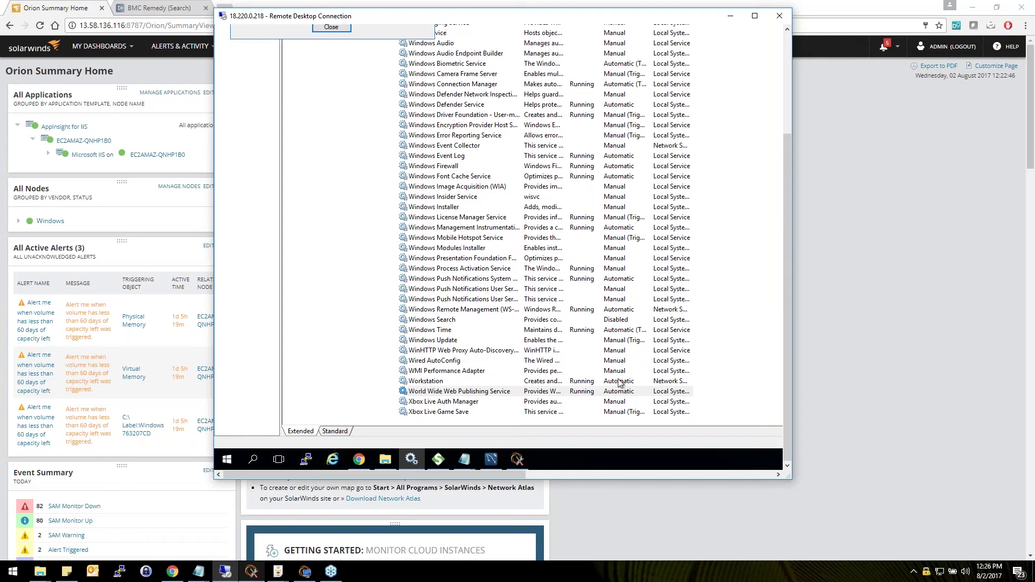
Step: Open the Microsoft IIS application details in Orion and poll the application immediately
click(824, 326)
click(93, 155)
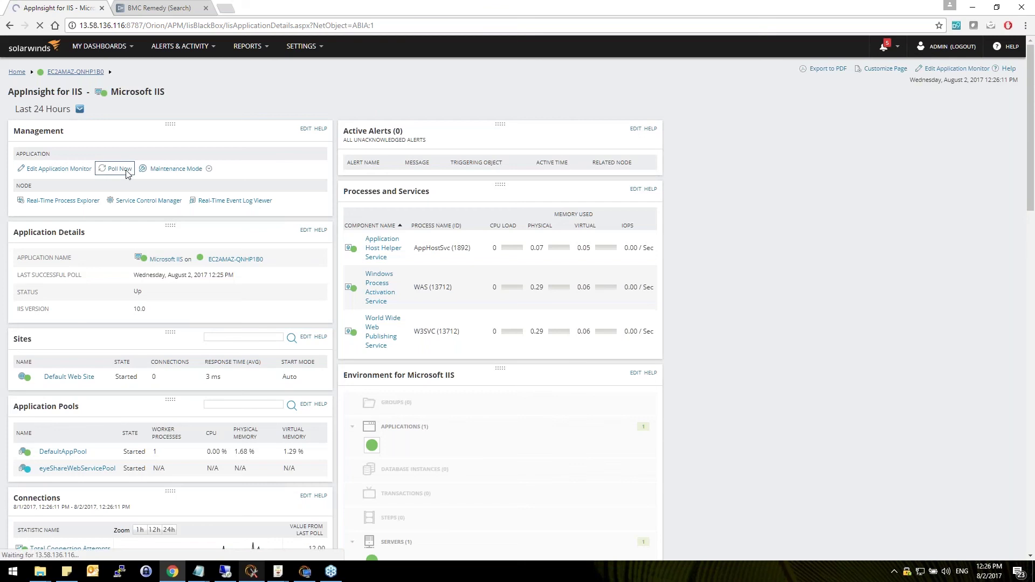
click(126, 170)
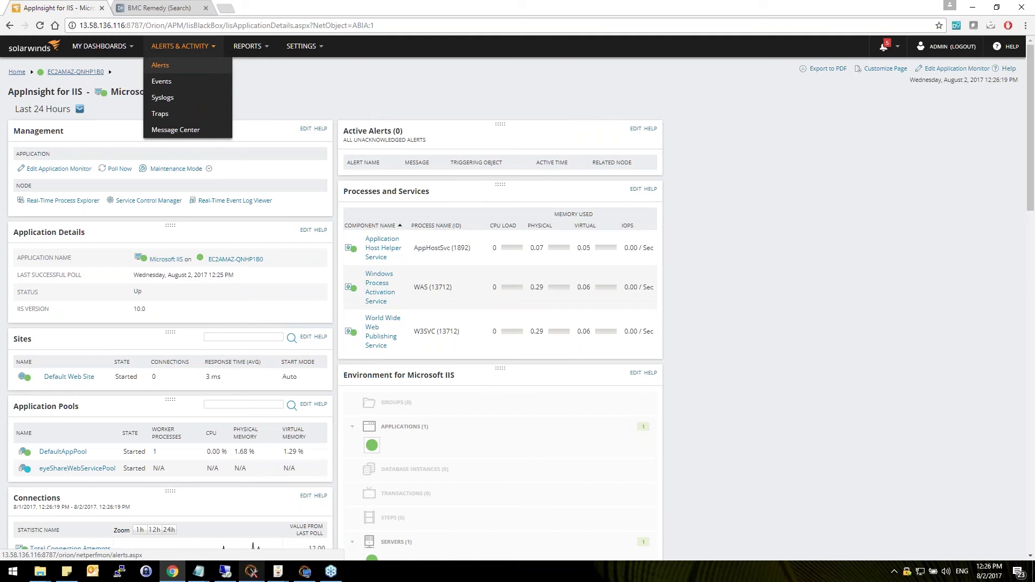
Step: Check Orion's active alerts, examine today's refreshed event list for Microsoft IIS, and reload the active alerts
click(161, 65)
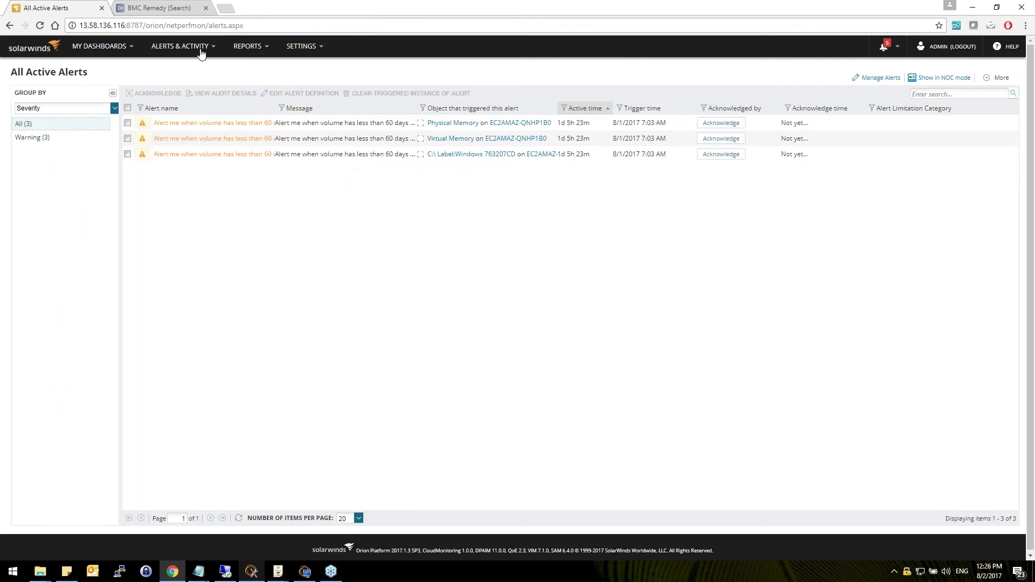
mouse_move(183, 46)
click(165, 81)
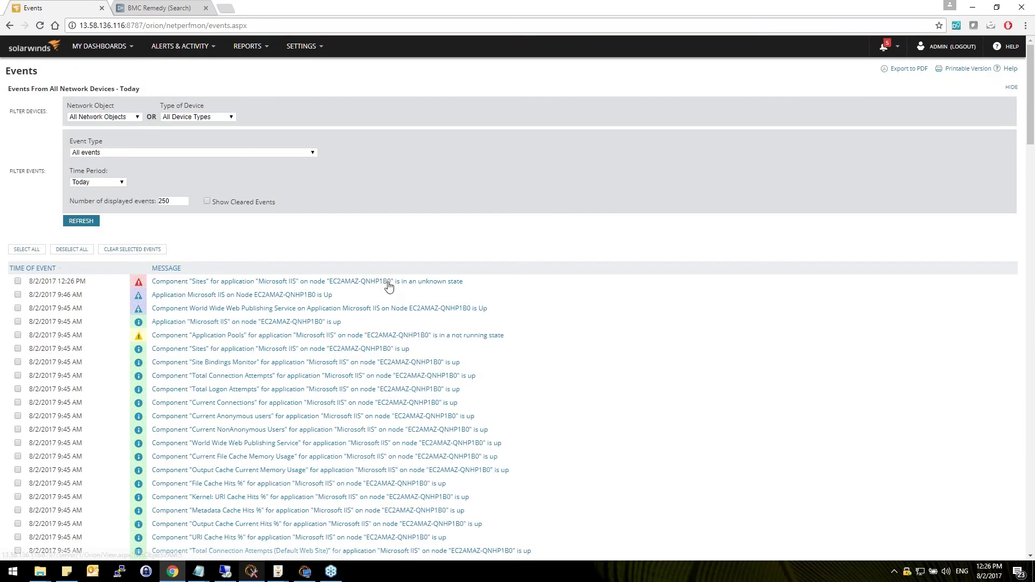
click(81, 221)
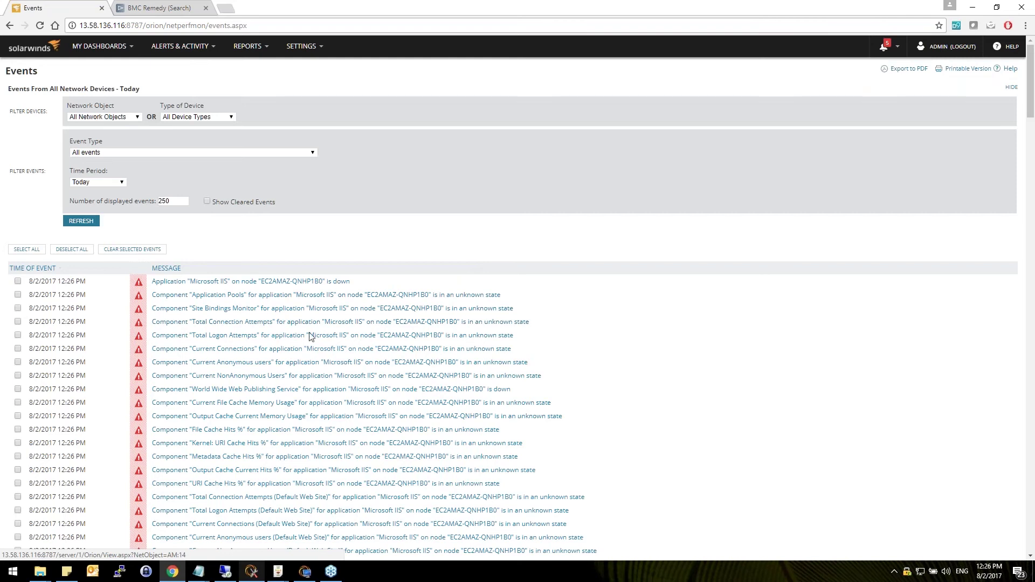
mouse_move(183, 46)
click(160, 65)
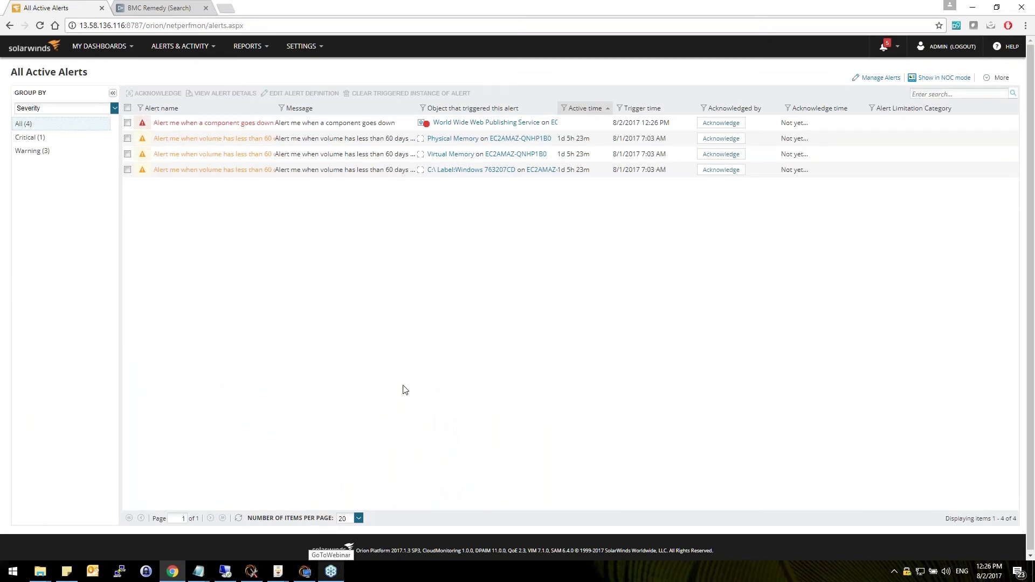
Step: Check the eyeShare Dashboard for incoming incidents, and reload Orion's active alerts in Chrome
click(304, 572)
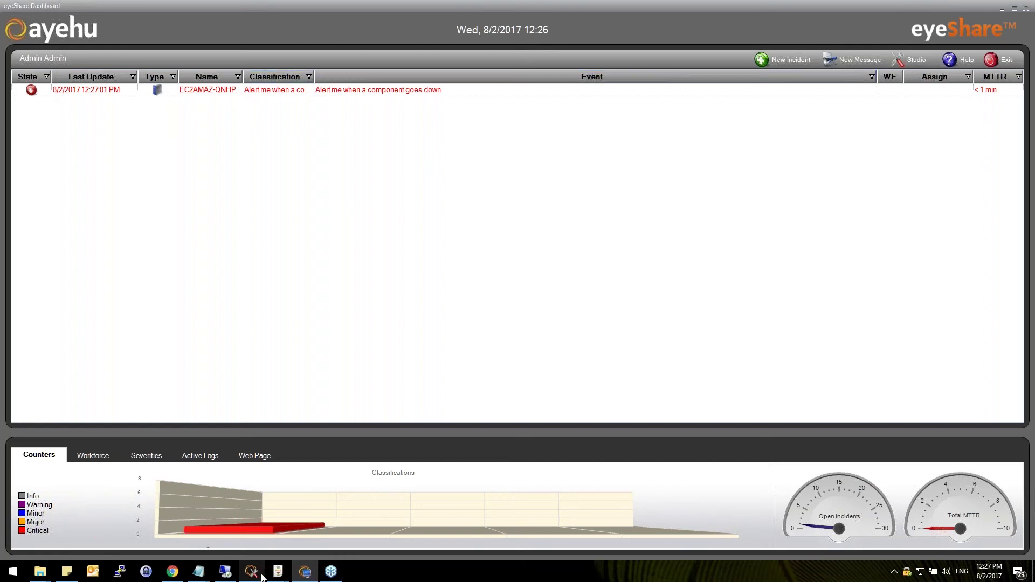
click(172, 571)
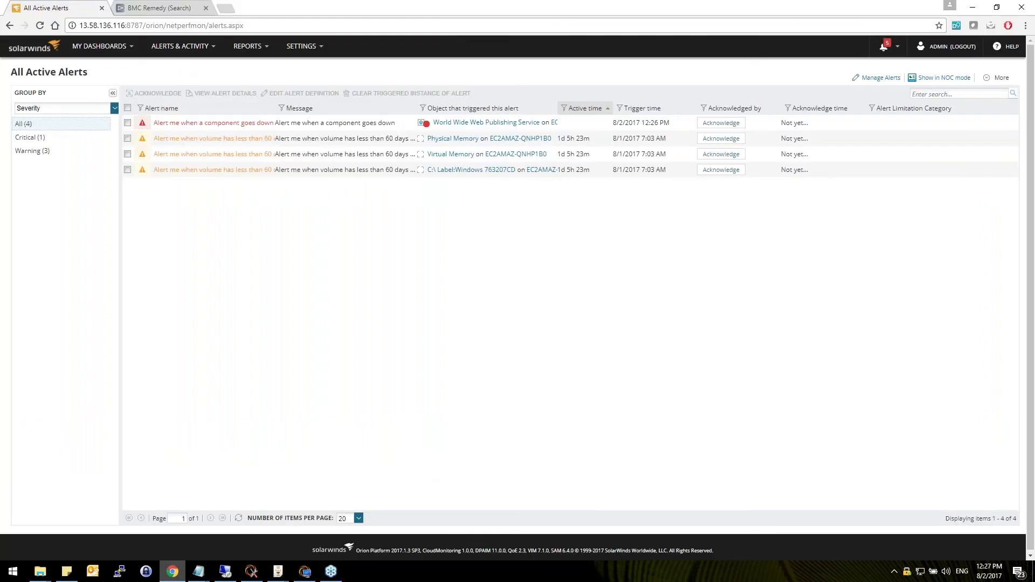
mouse_move(192, 49)
click(164, 65)
Step: Switch to the eyeShare Dashboard, examine the console log of the "Alert me when a component goes down" incident, and close it
click(302, 576)
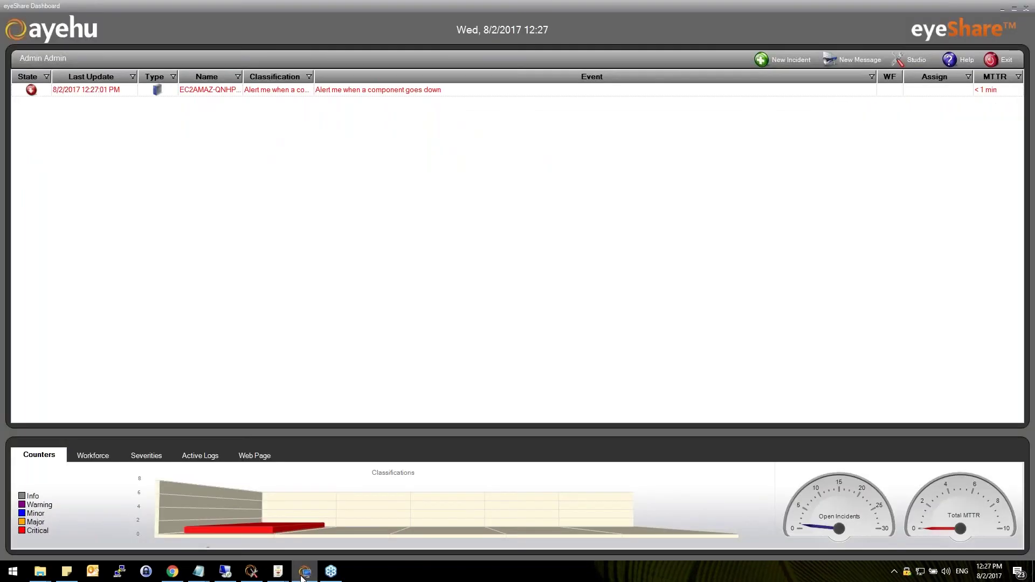
click(296, 94)
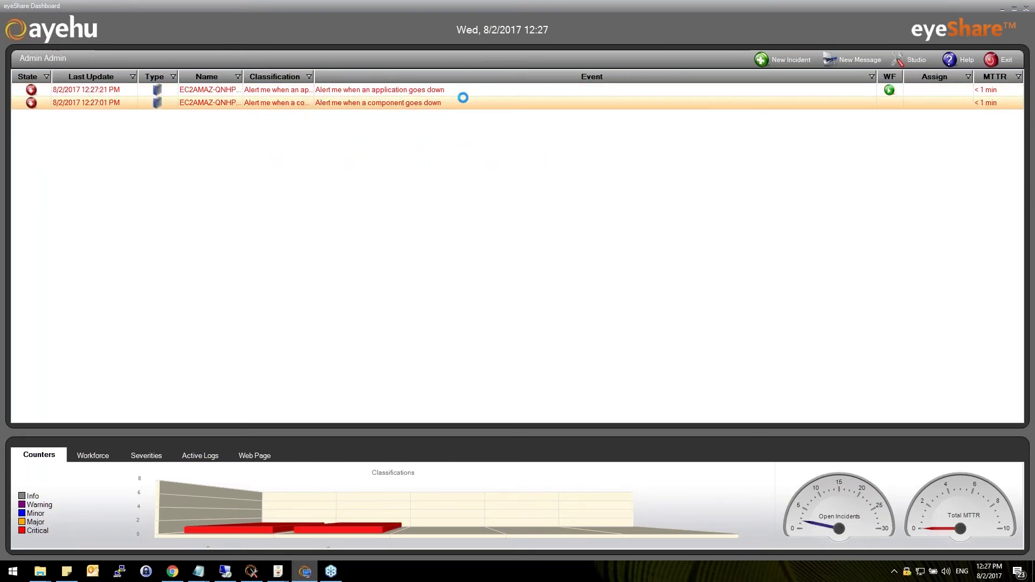
double_click(288, 106)
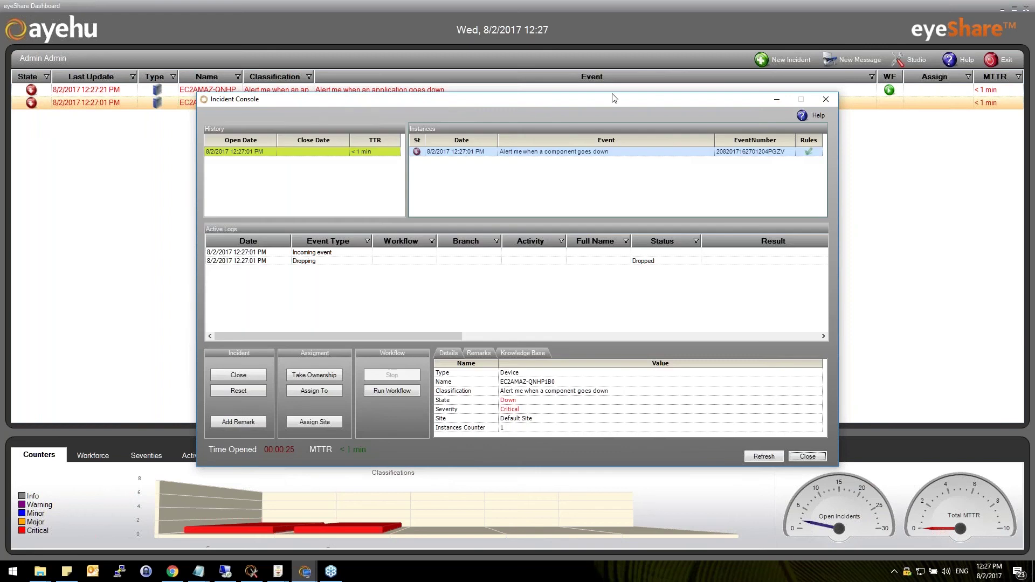
click(824, 101)
Step: Open the "Alert me when an application goes down" incident and examine the MemorySet entry's message and remark in its active logs
double_click(506, 89)
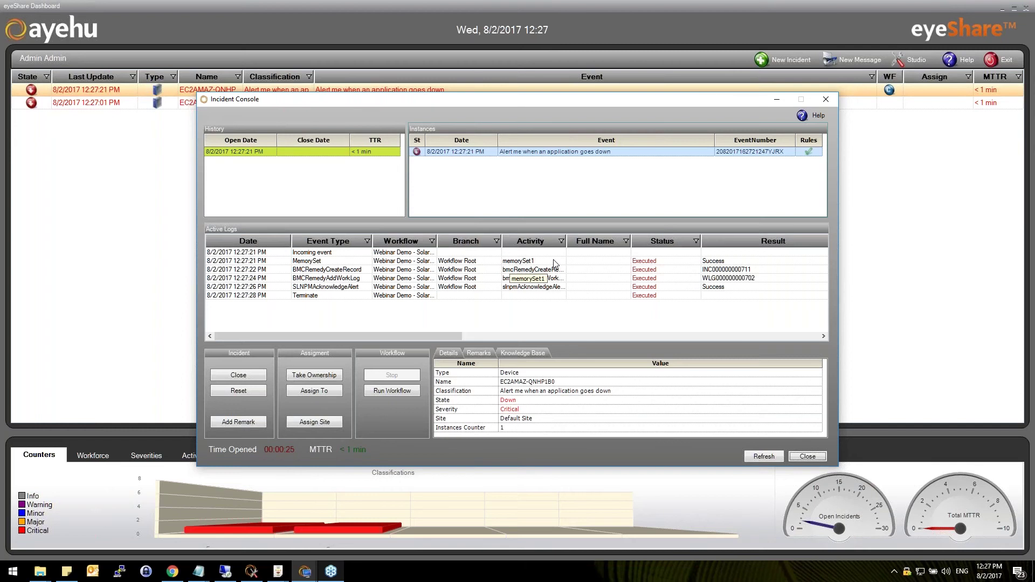
click(526, 264)
drag(420, 337, 655, 329)
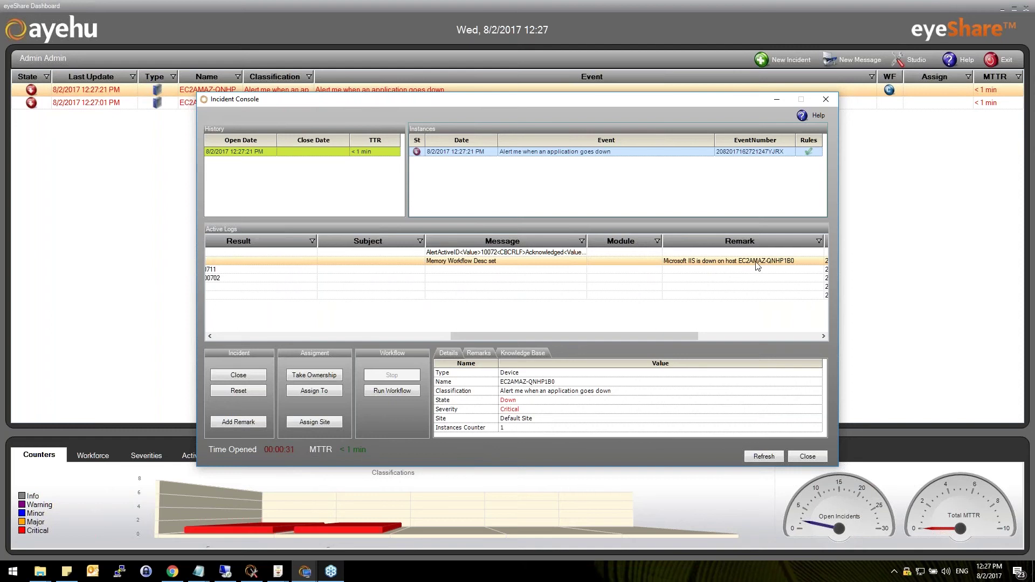
drag(647, 336, 434, 308)
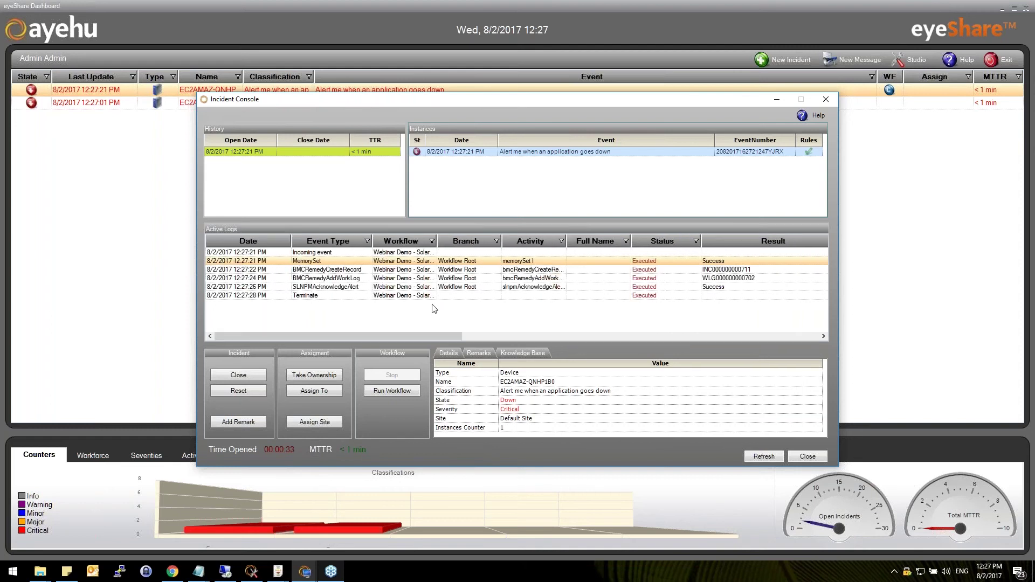
Step: Examine the incident's Remedy and SLNPMAcknowledgeAlert log entries, and reload Orion's active alerts to check the acknowledgement
click(737, 270)
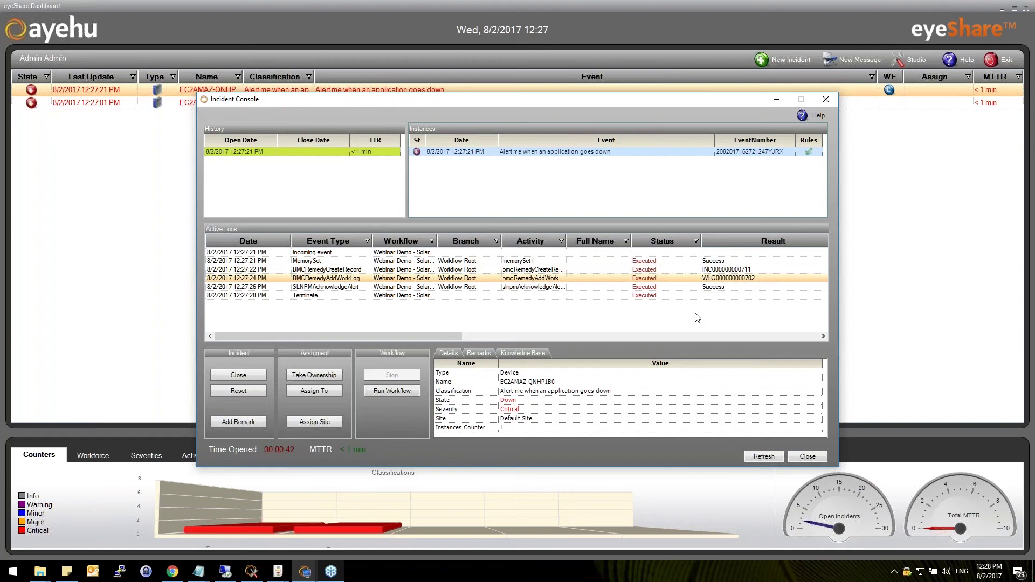
click(696, 287)
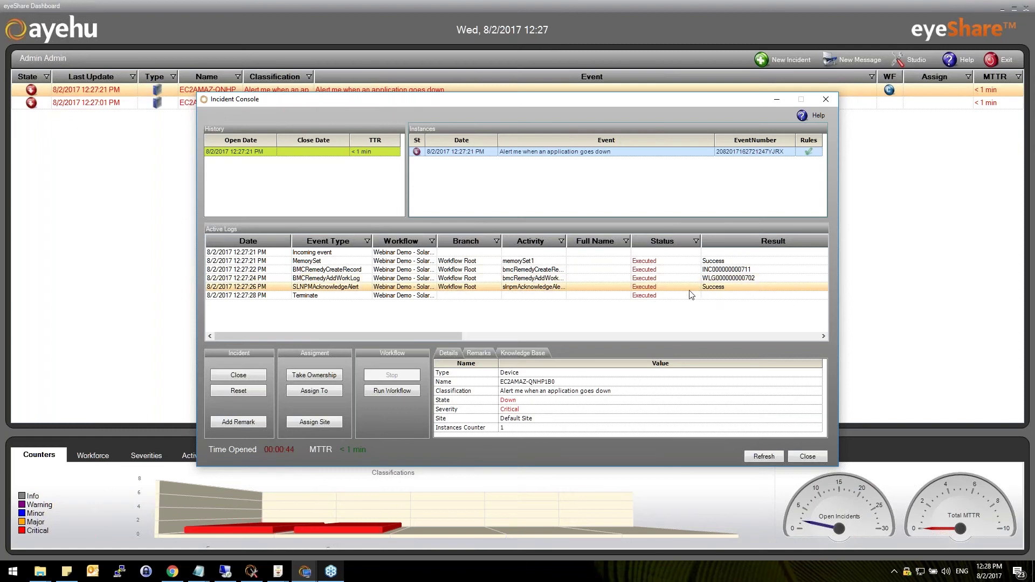
click(182, 574)
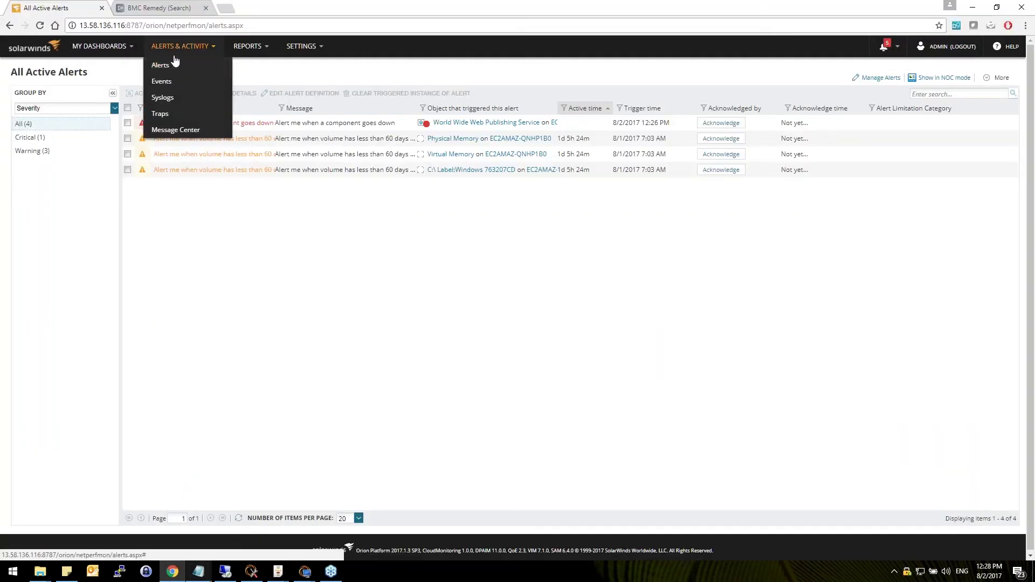
click(175, 60)
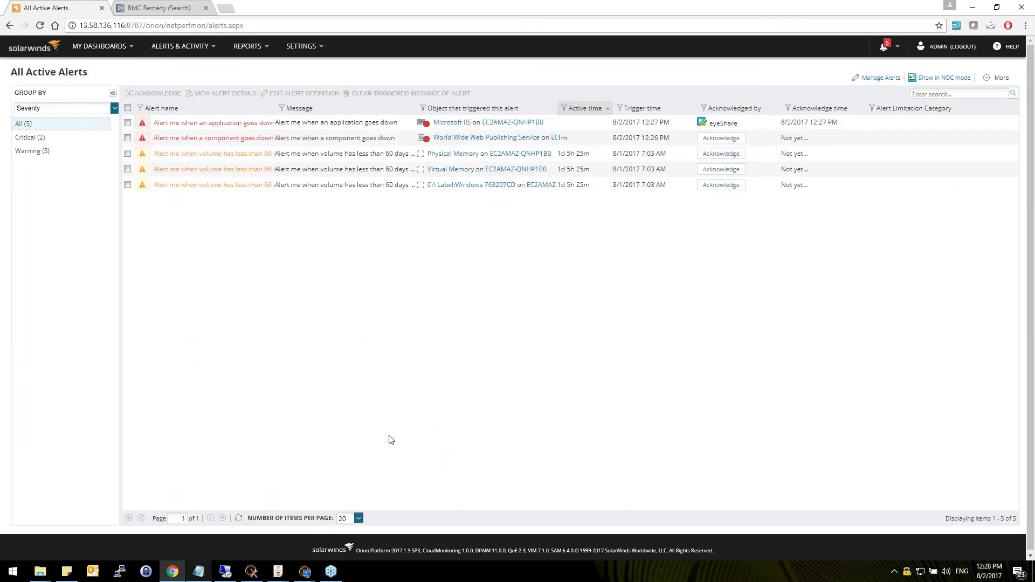
Step: Try to copy the incident ID from the Incident Console's BMCRemedyCreateRecord entry into Remedy's Incident ID field
mouse_move(304, 571)
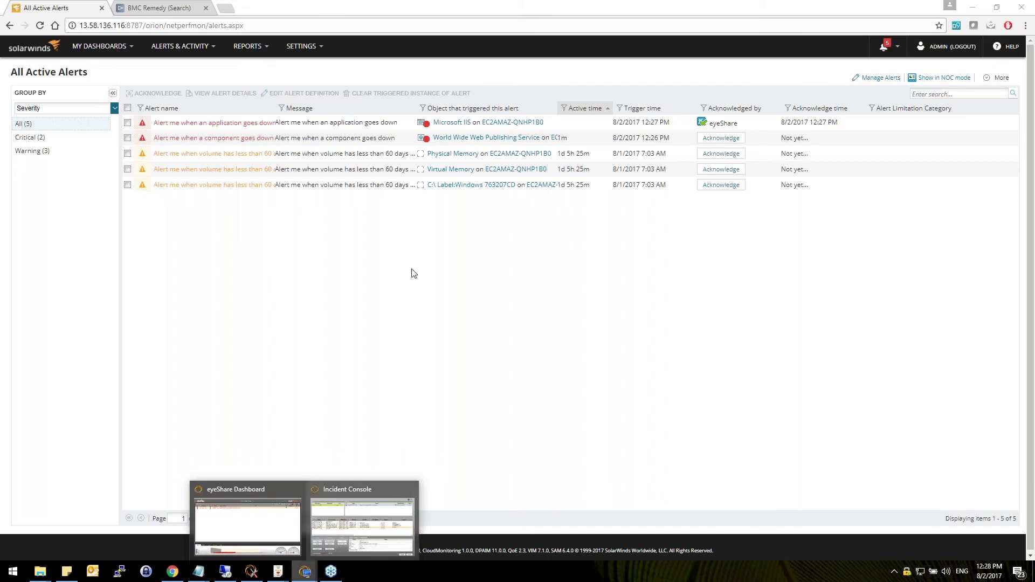
click(340, 542)
double_click(498, 269)
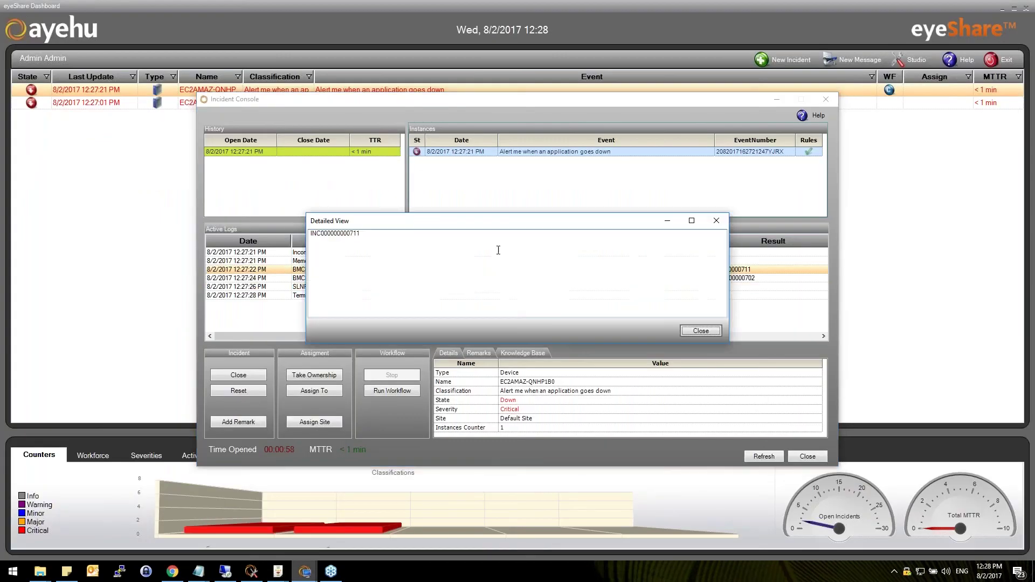
double_click(498, 250)
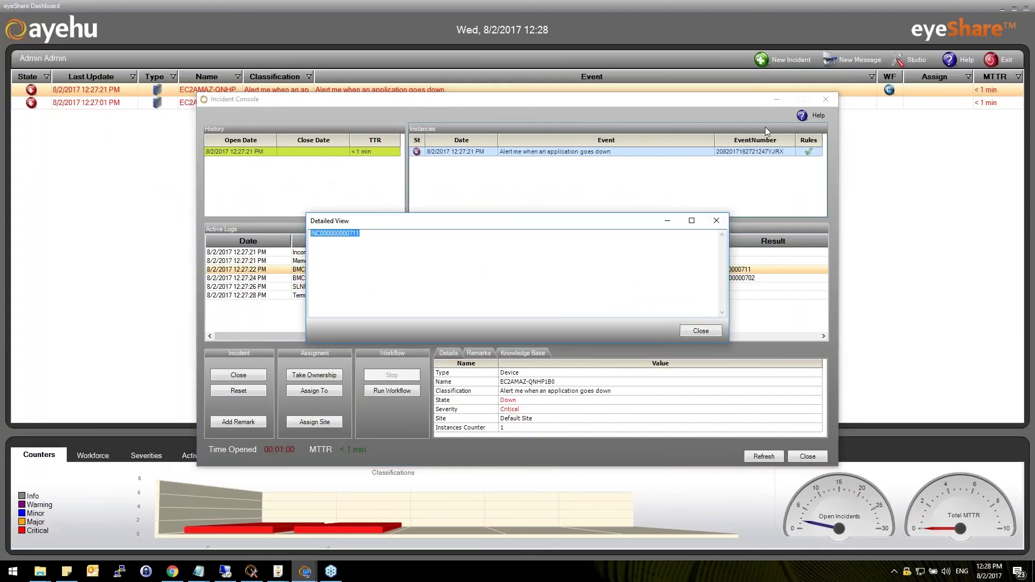
click(715, 220)
mouse_move(251, 572)
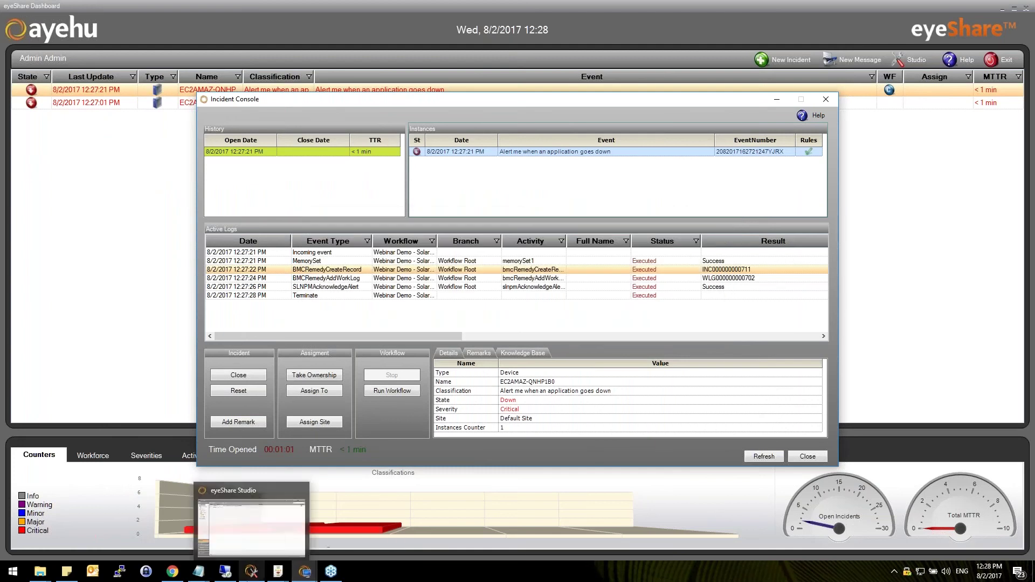
click(172, 571)
click(161, 9)
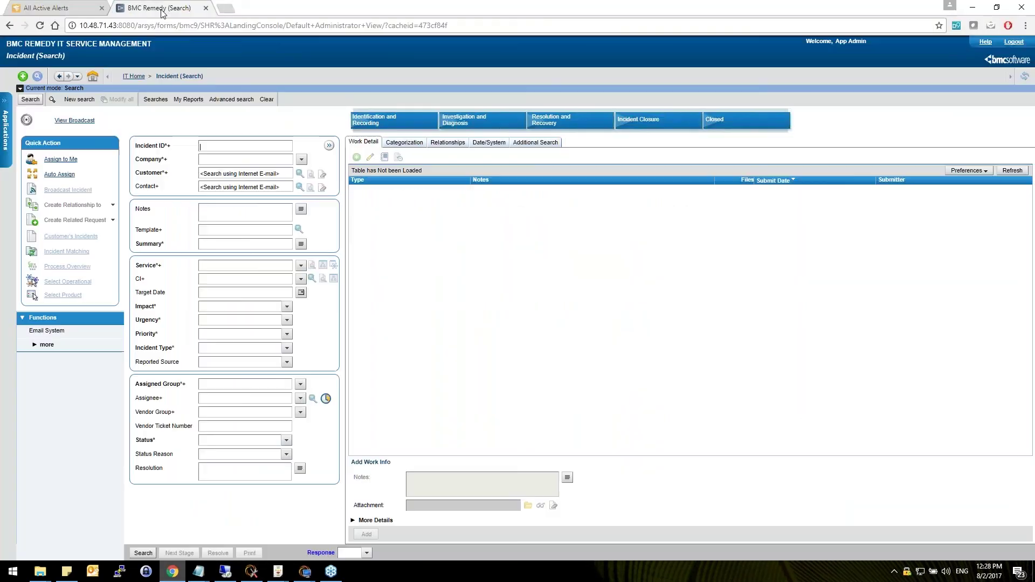
key(ctrl+v)
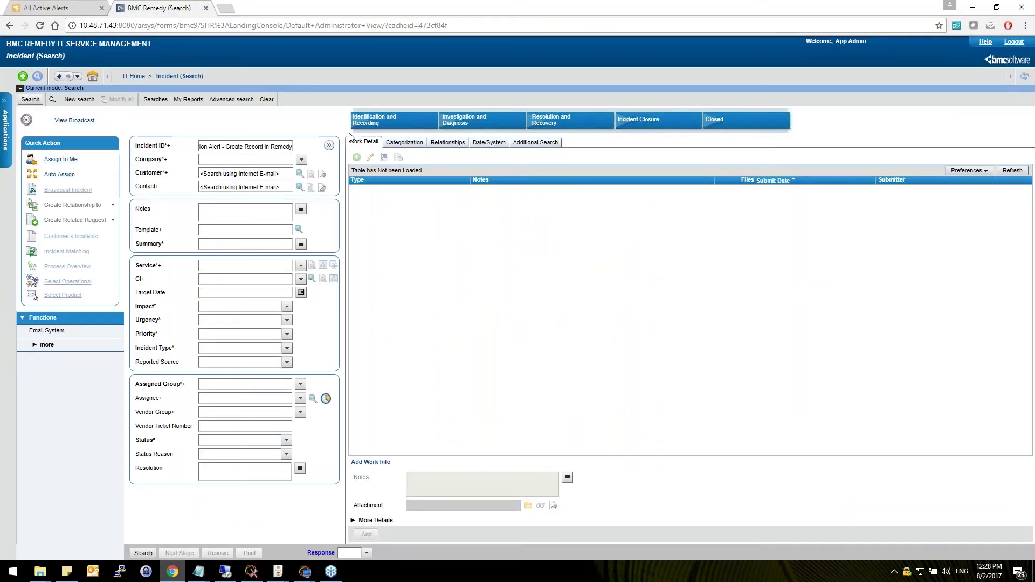
key(ctrl+z)
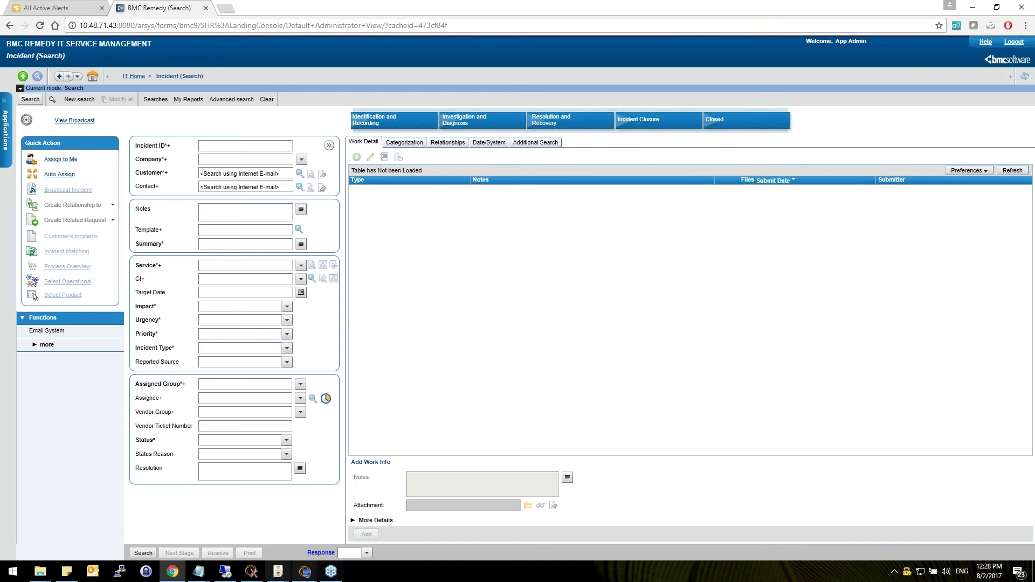
Step: Reopen the BMCRemedyCreateRecord result in the Incident Console and copy its incident ID
mouse_move(304, 571)
click(368, 509)
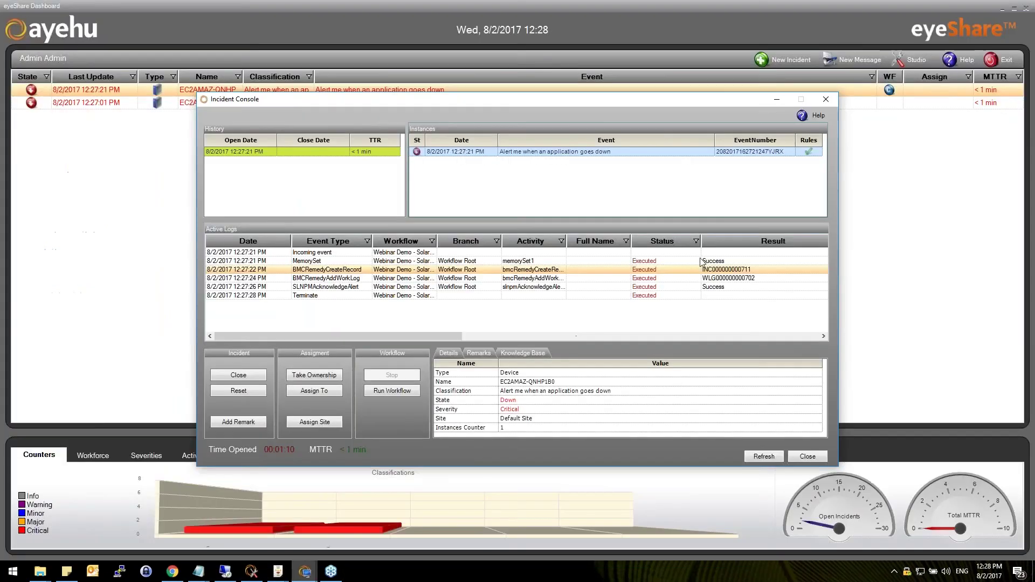
double_click(710, 270)
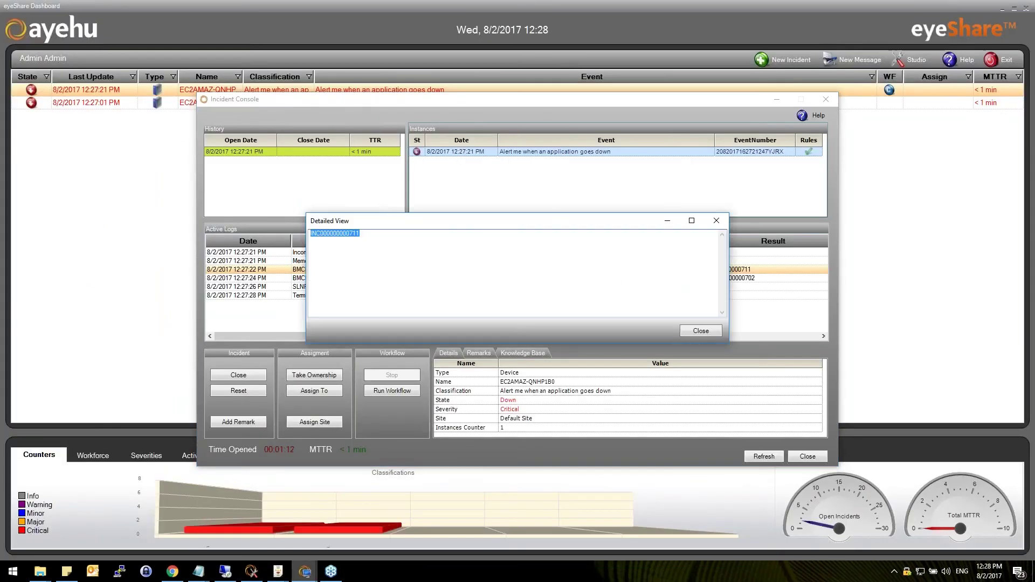
right_click(323, 233)
click(216, 265)
Step: Paste the copied ID into the Incident ID field of Remedy's incident search in Chrome, and run the search
mouse_move(172, 571)
click(263, 518)
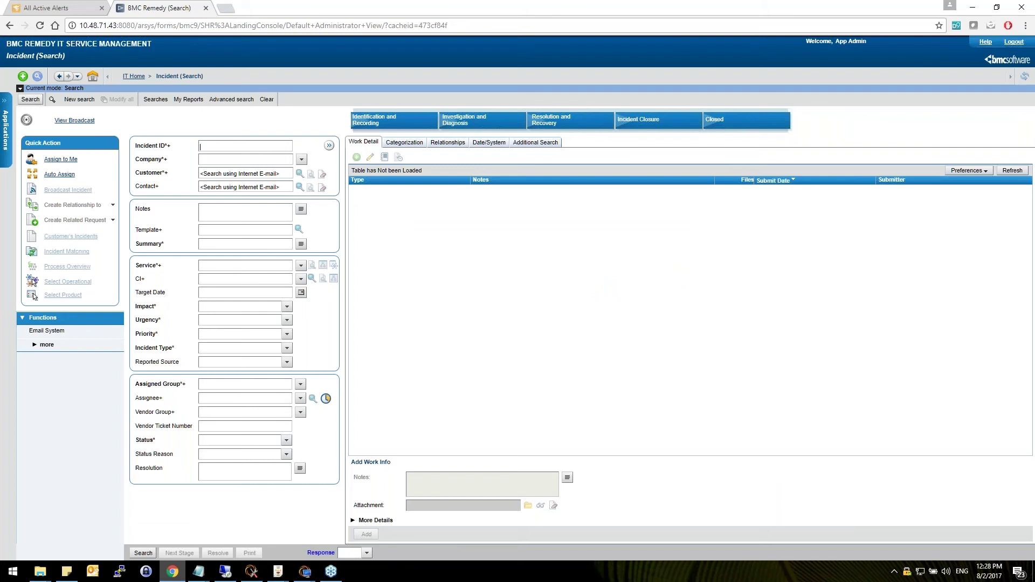
right_click(212, 146)
click(229, 211)
key(Return)
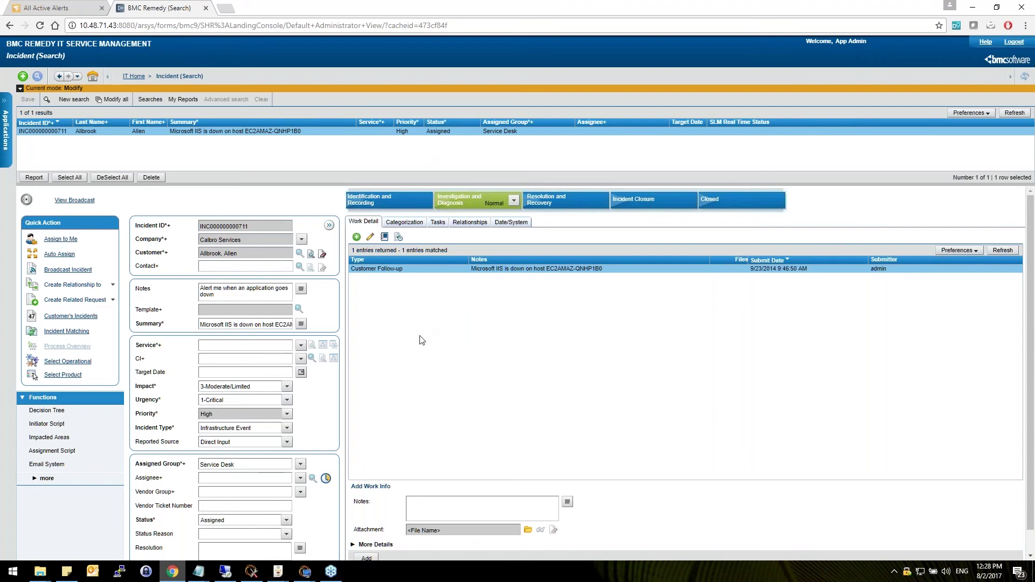
Step: Examine the full Notes and Summary texts of the incident found in Remedy
scroll(240, 338, down, 1)
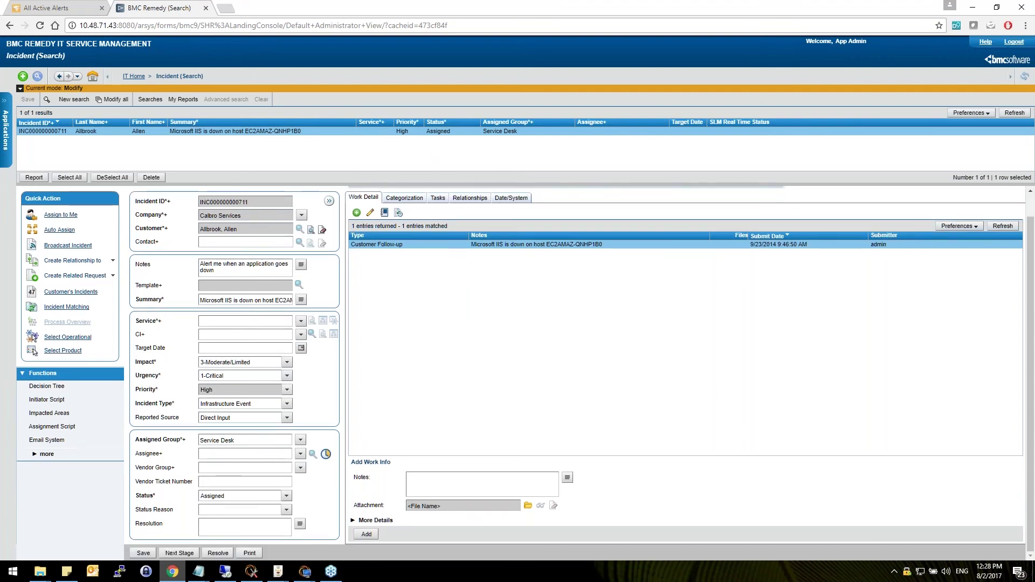
click(301, 264)
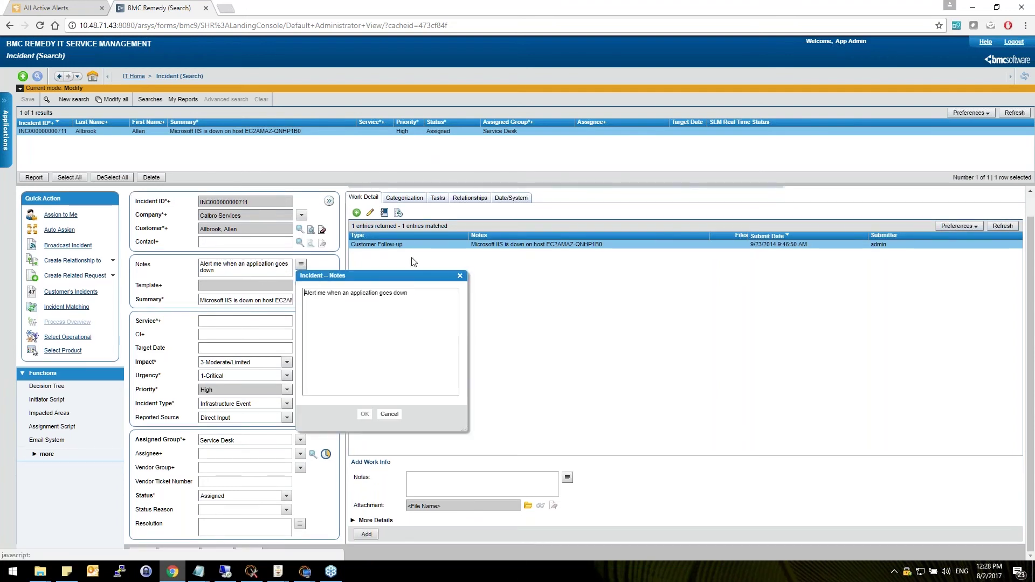
click(459, 276)
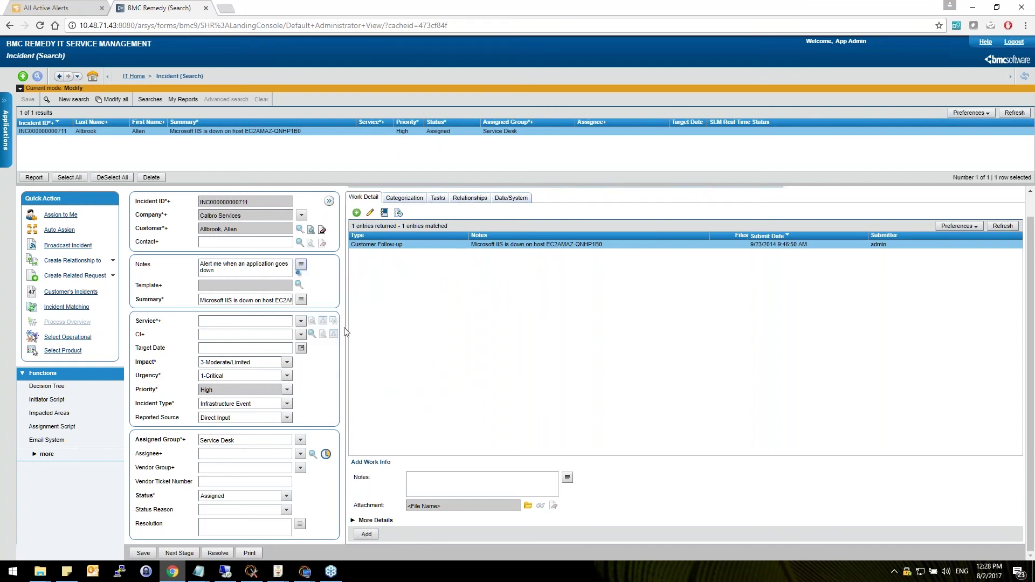
click(301, 300)
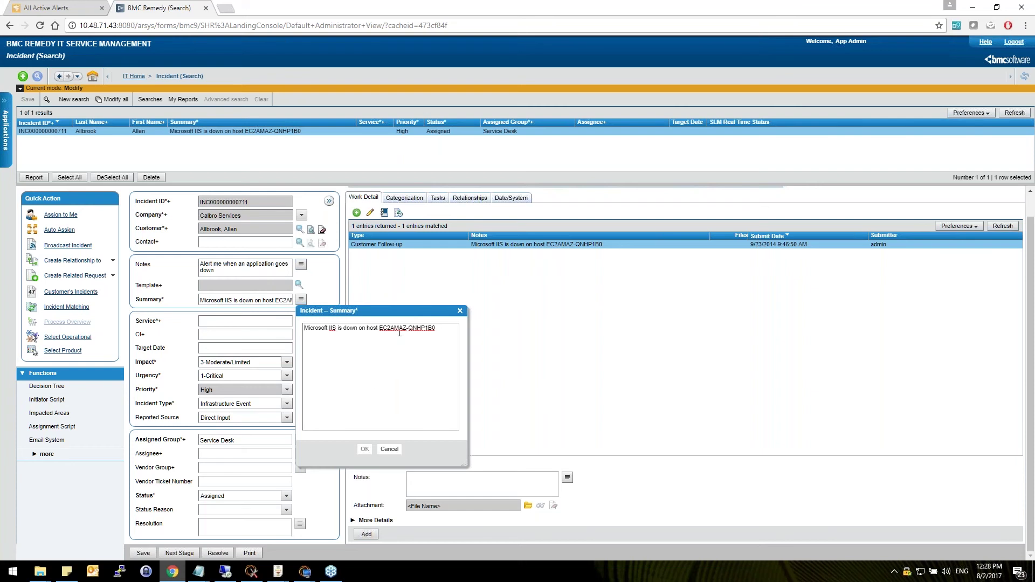
click(460, 311)
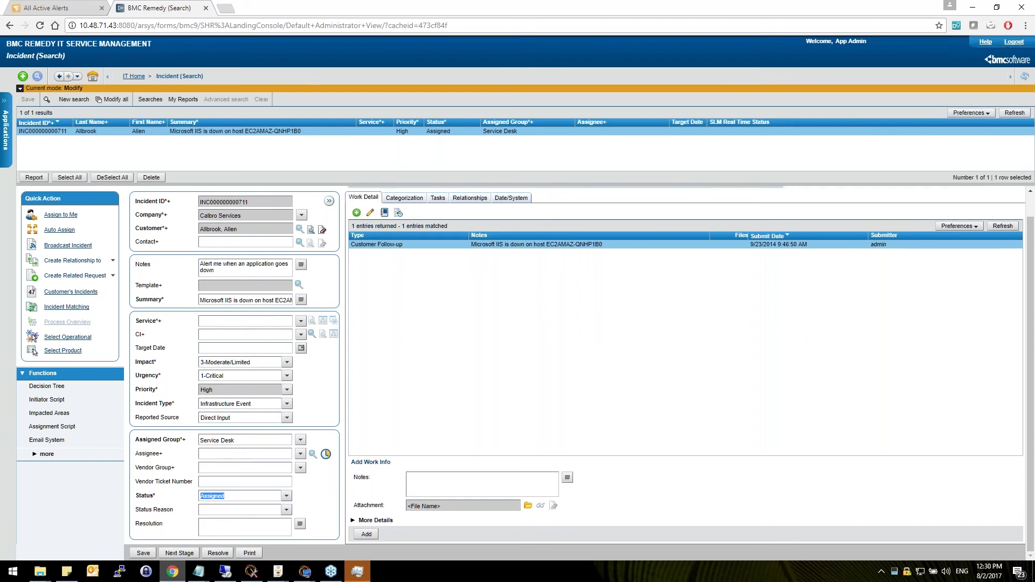
Step: Switch to the Webinar Demo workflow in Workflow Designer and look through the toolbox's activity categories, collapsing Memory and Functions
mouse_move(277, 572)
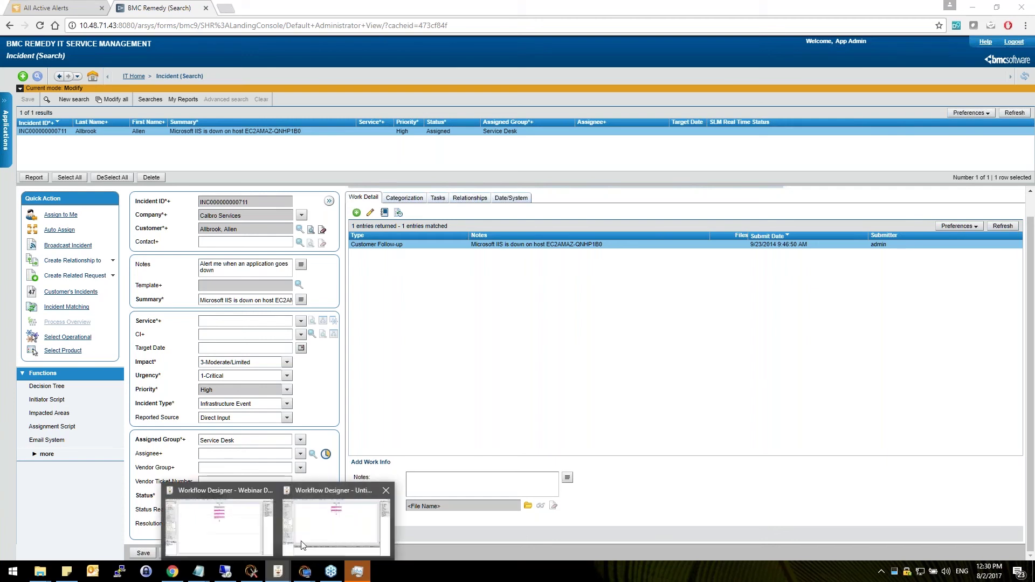
click(302, 544)
click(218, 526)
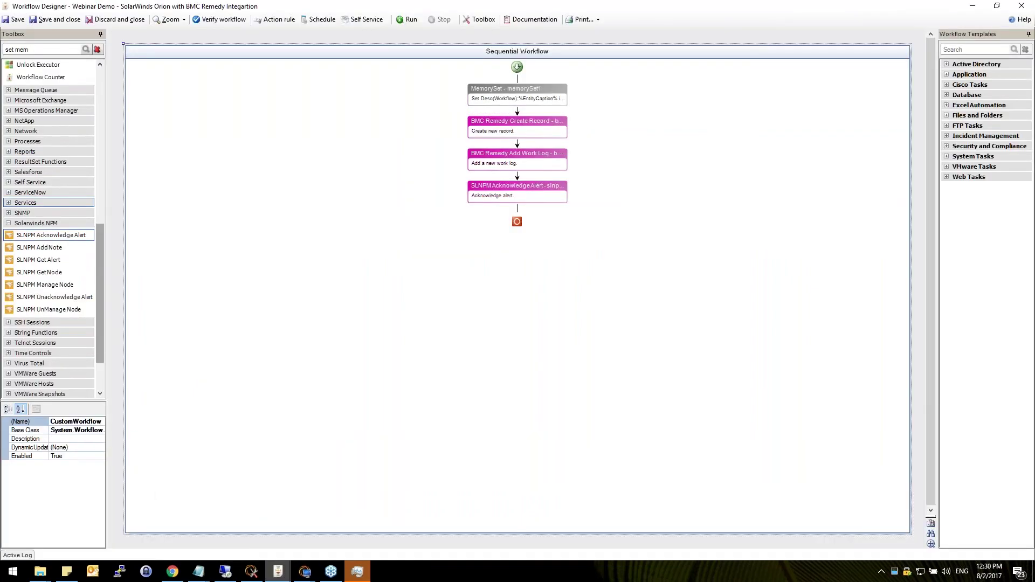
drag(101, 236, 109, 78)
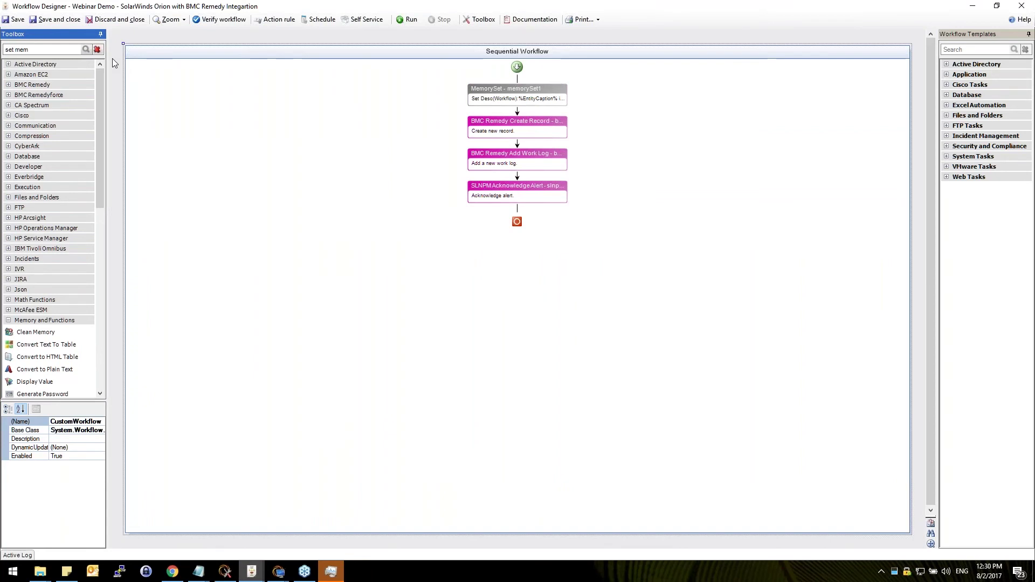
click(8, 320)
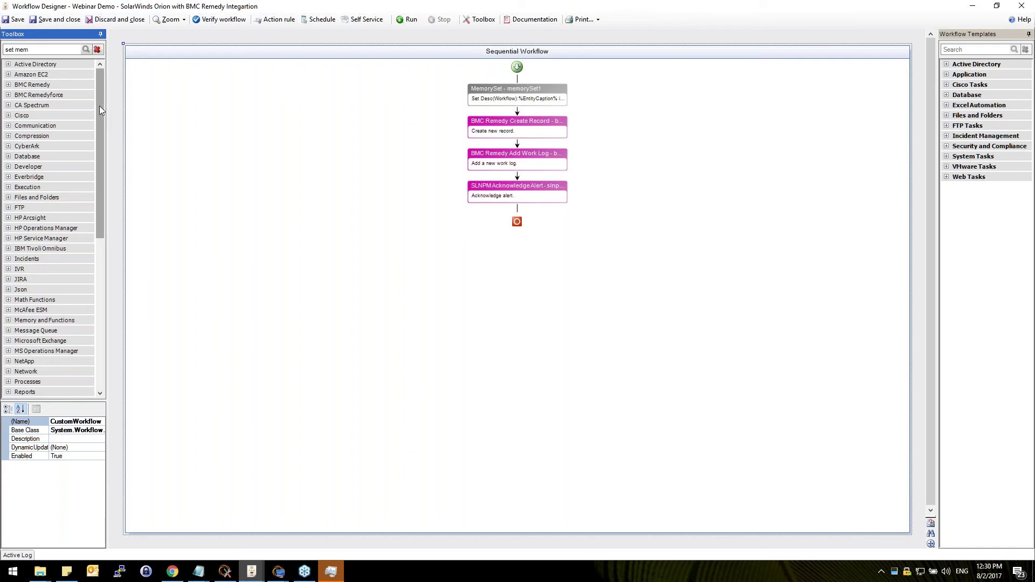
drag(100, 106, 108, 204)
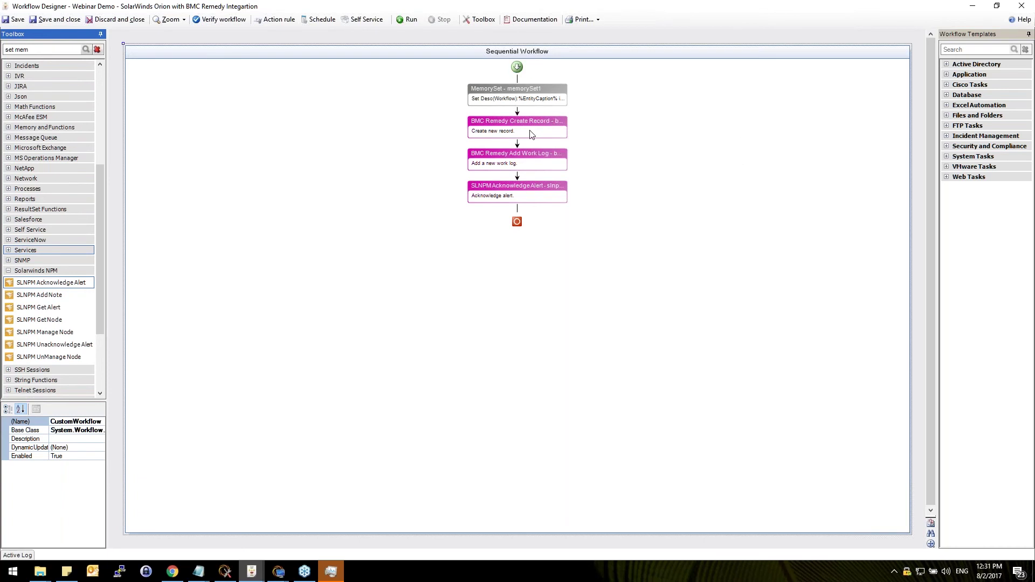
Step: Open the BMC Remedy Create Record activity's settings and examine its available and selected optional properties
double_click(528, 132)
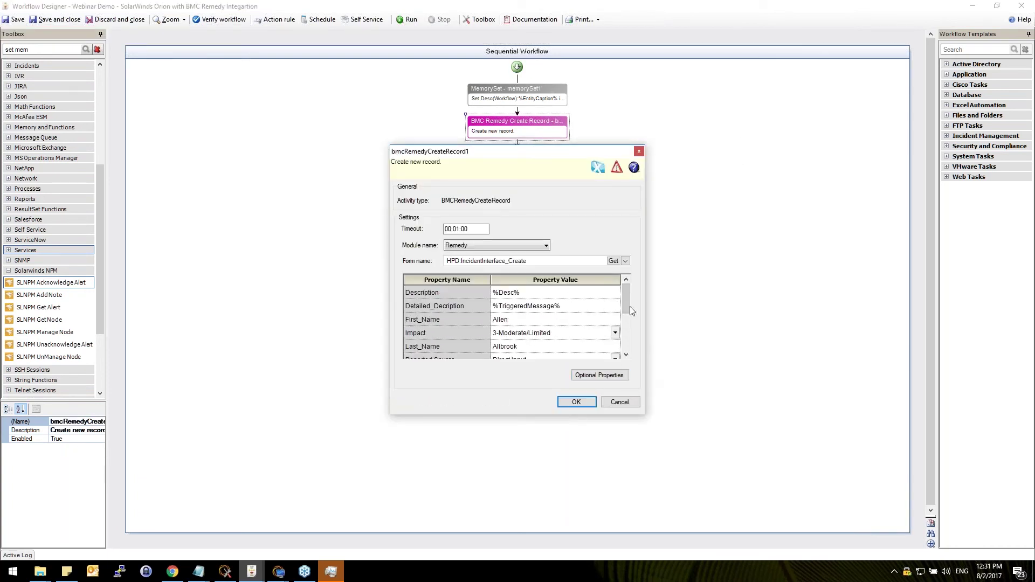
click(620, 374)
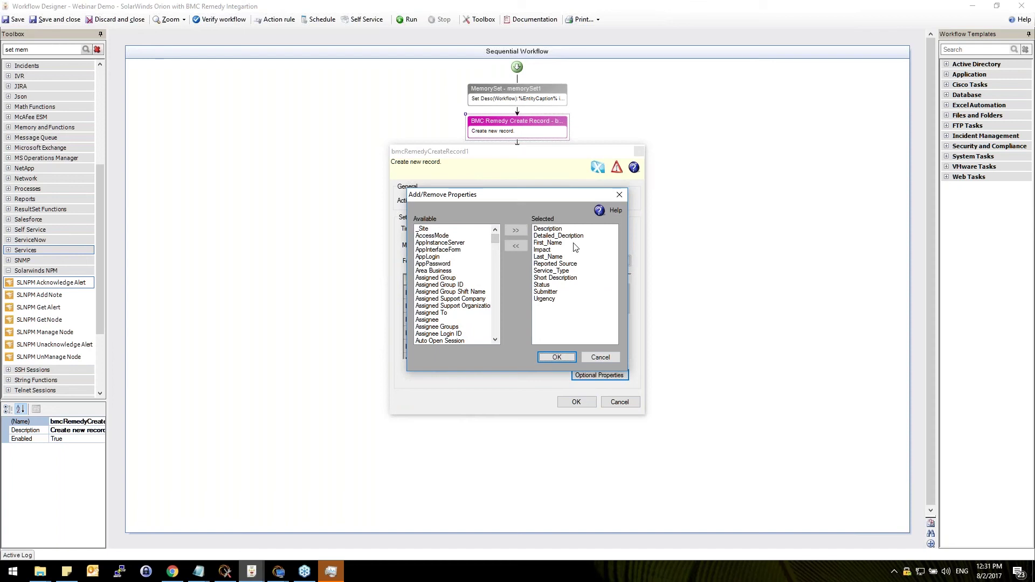
click(618, 194)
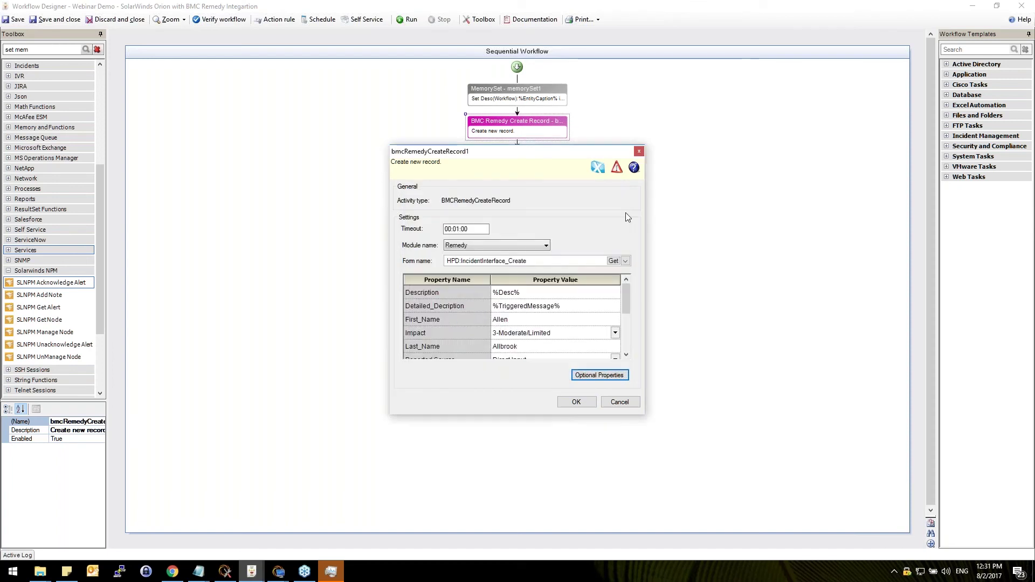